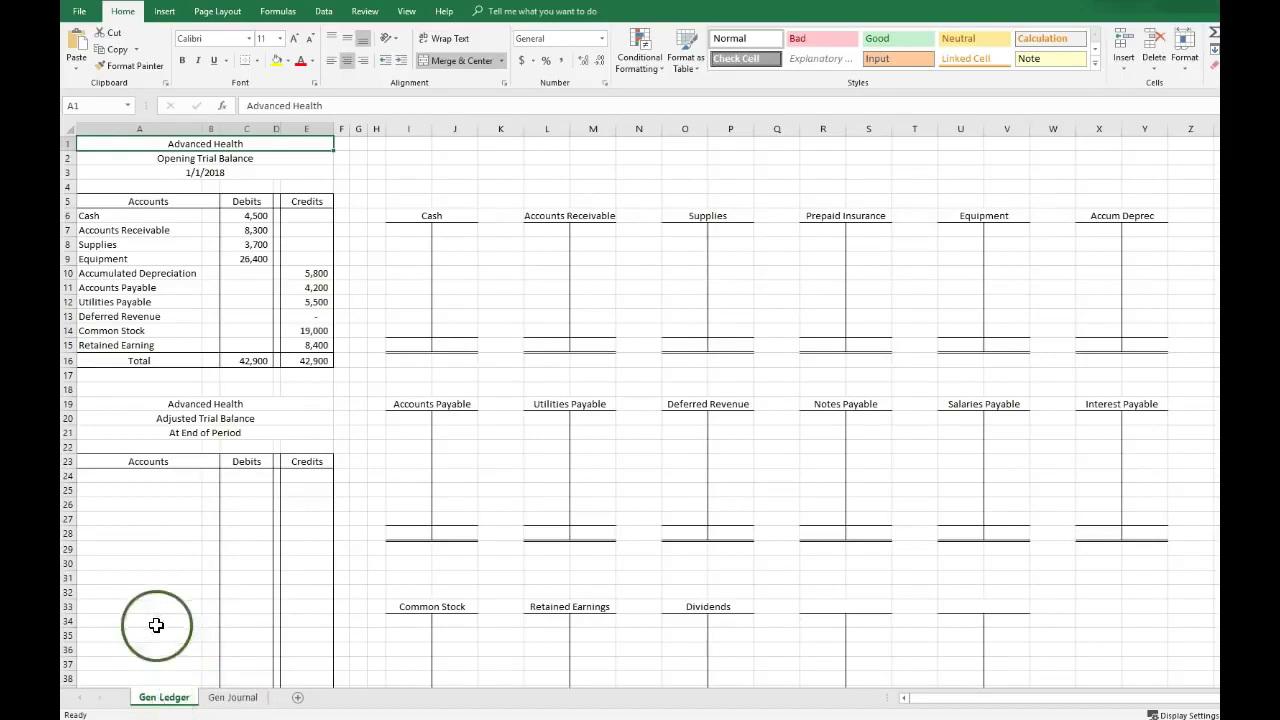
- In the Gen Ledger sheet, link the opening debit I7 of the Cash T-account to the trial balance with =C6
click(236, 697)
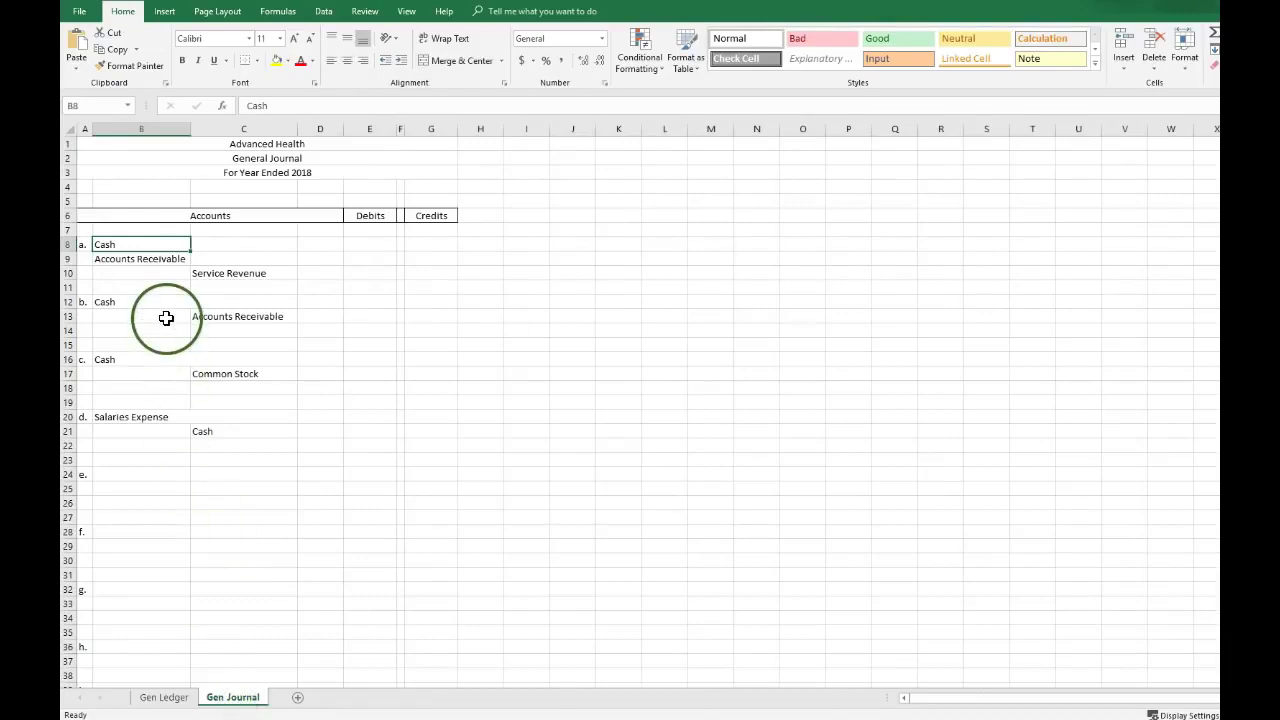
click(163, 698)
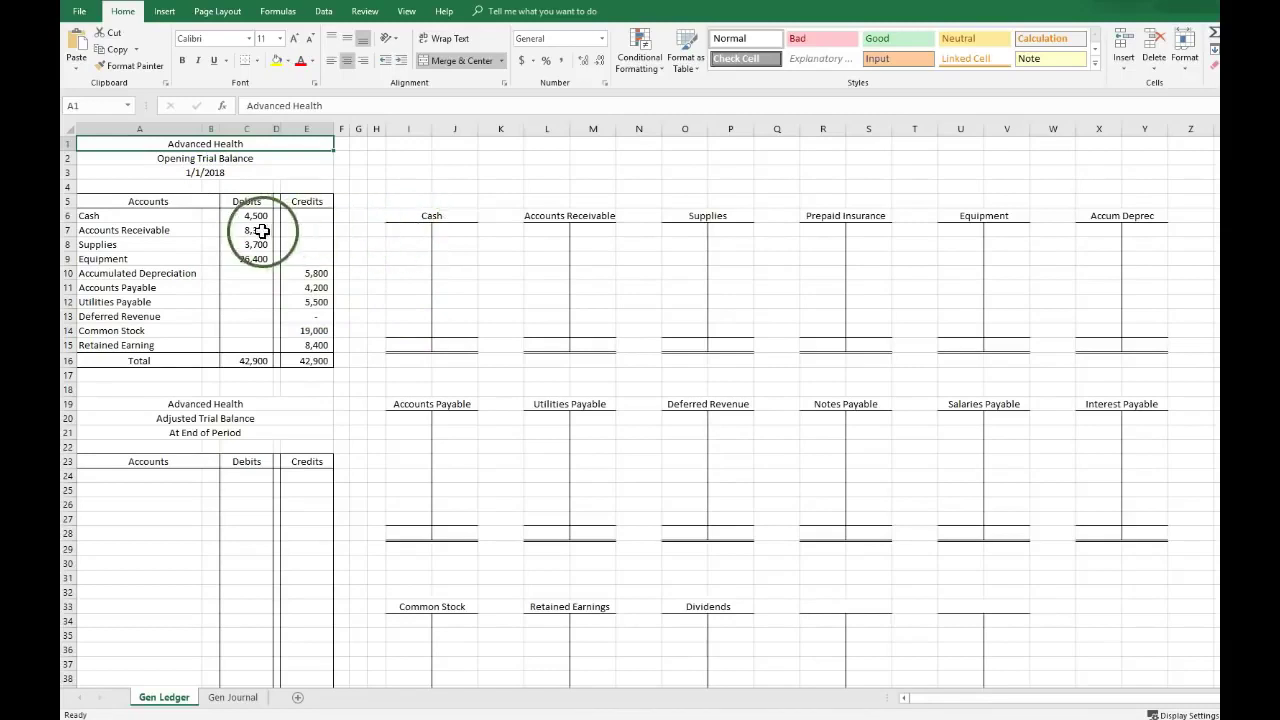
click(406, 231)
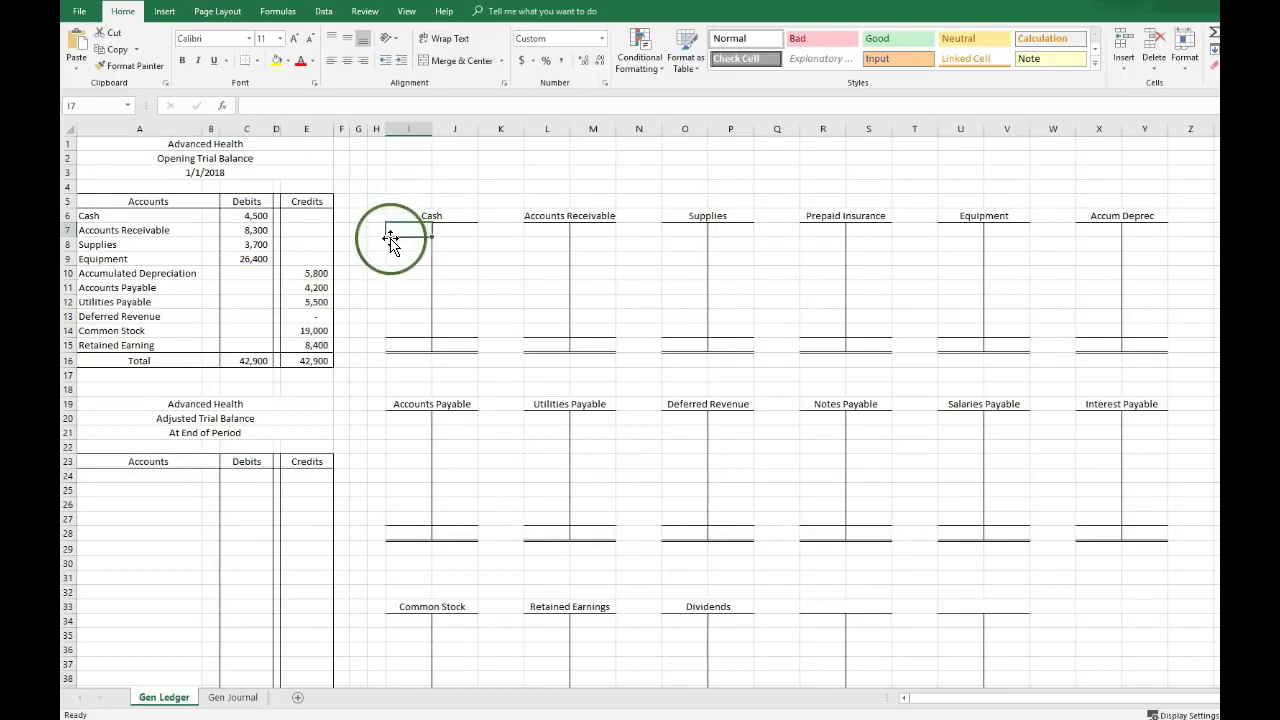
text(=)
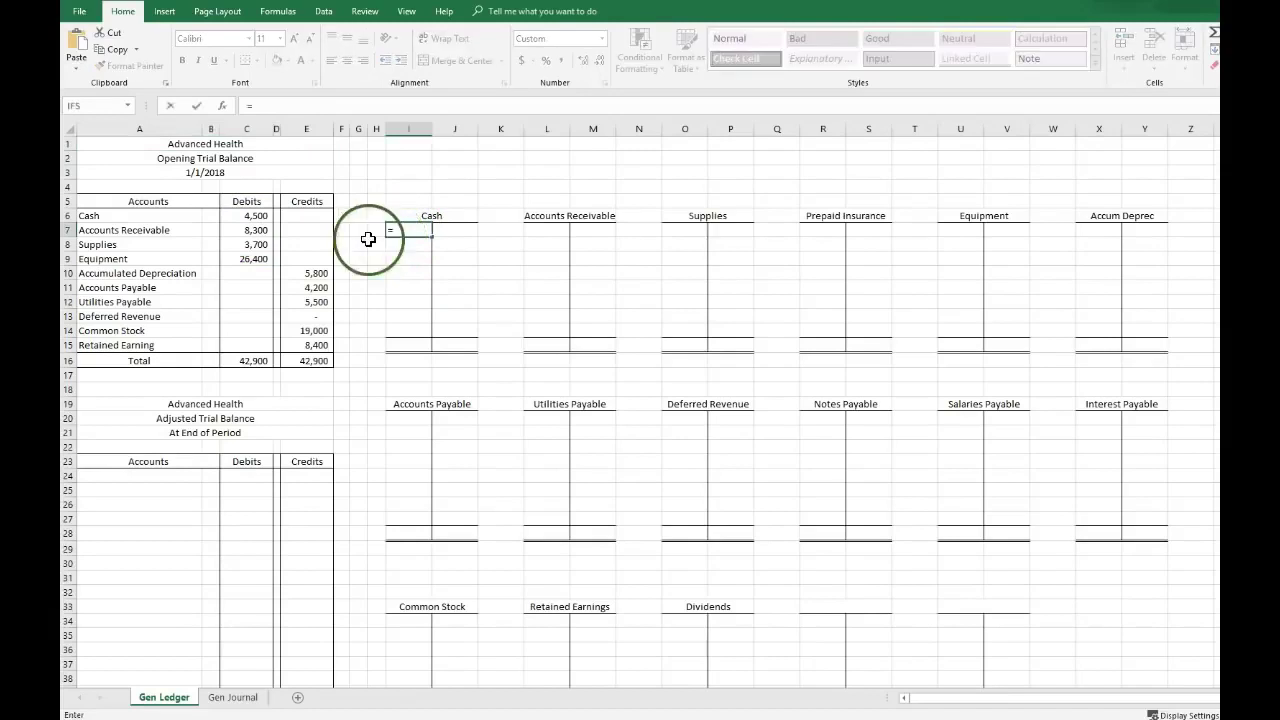
click(249, 218)
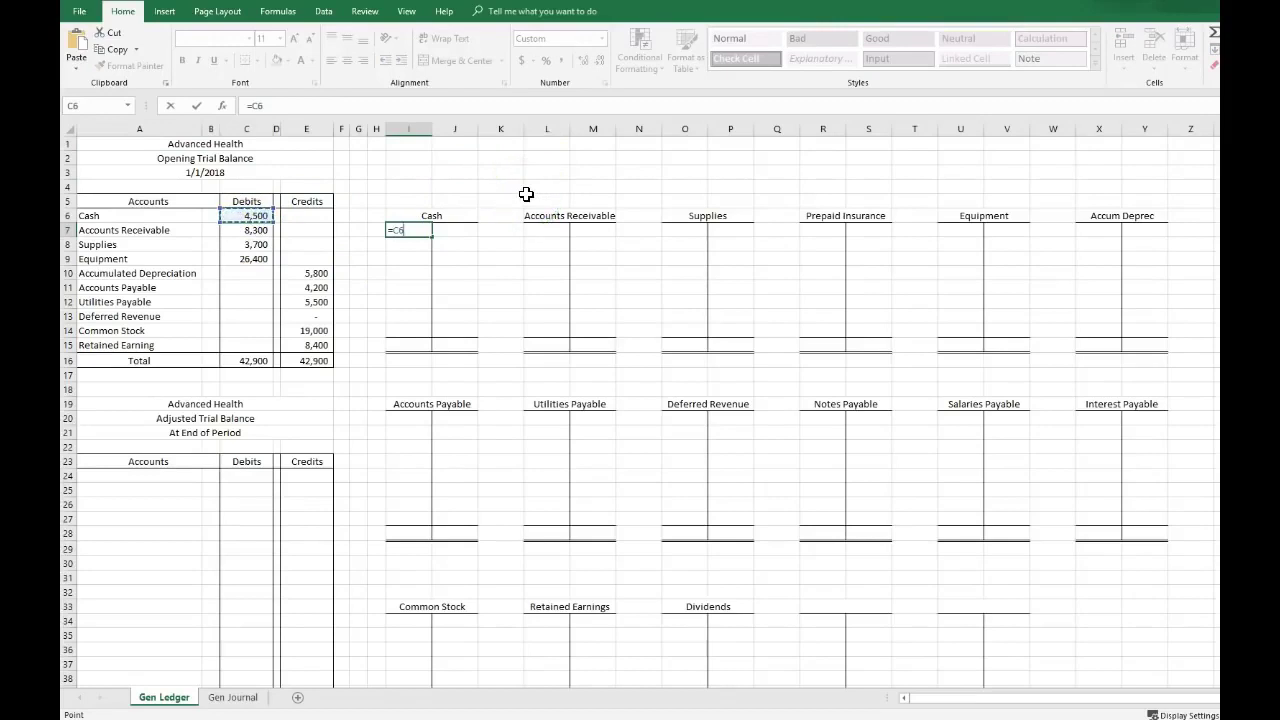
key(Return)
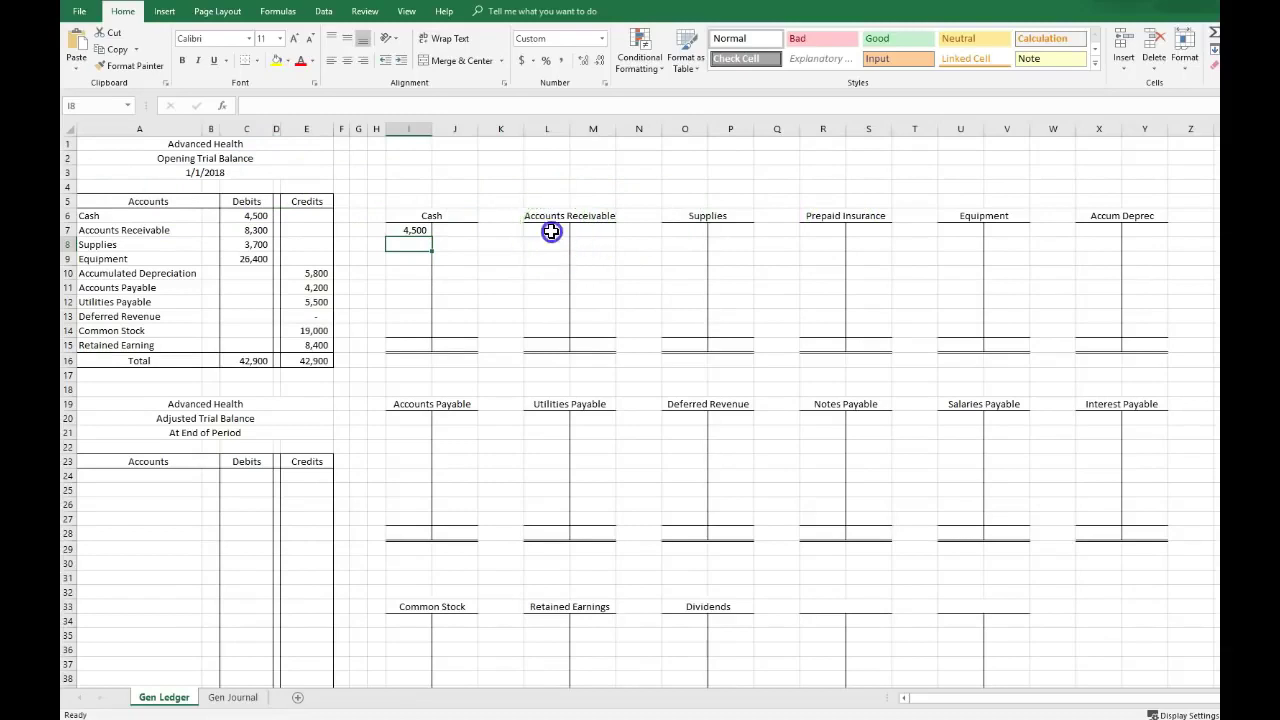
- Link the opening debits of the Accounts Receivable (L7) and Supplies (O7) T-accounts to trial balance cells C7 and C8
click(551, 231)
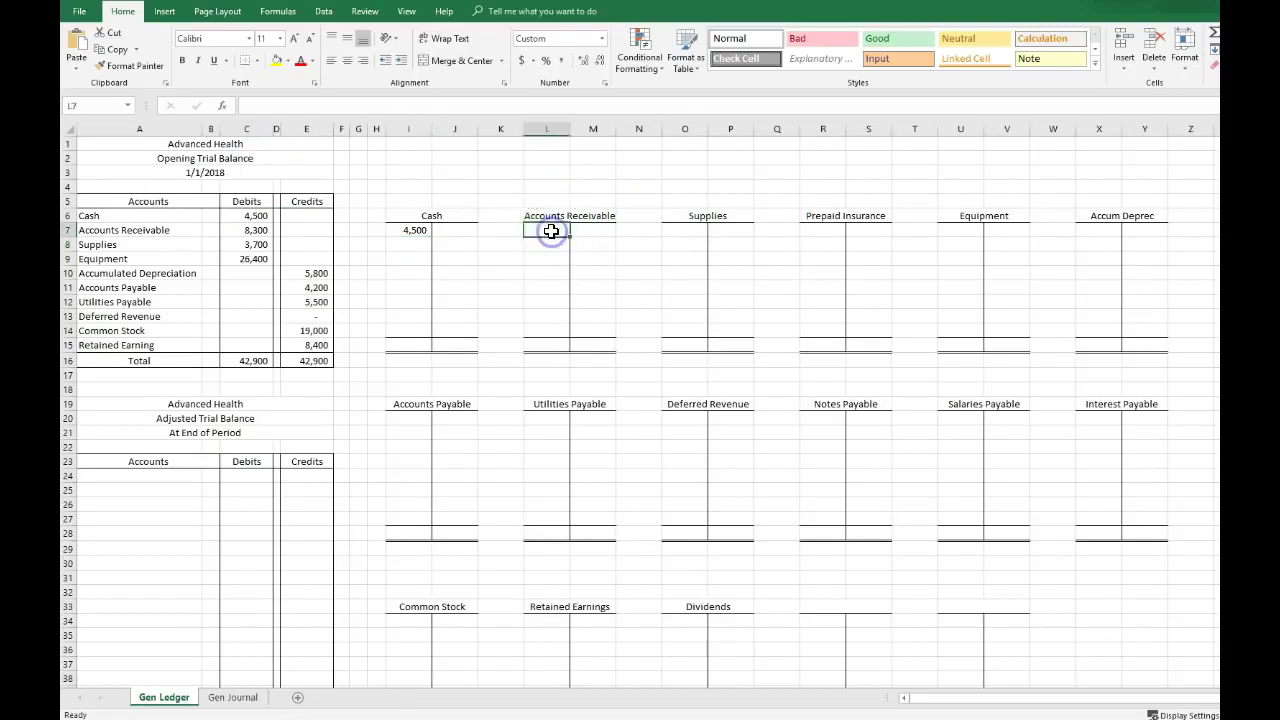
text(=)
click(251, 232)
key(Return)
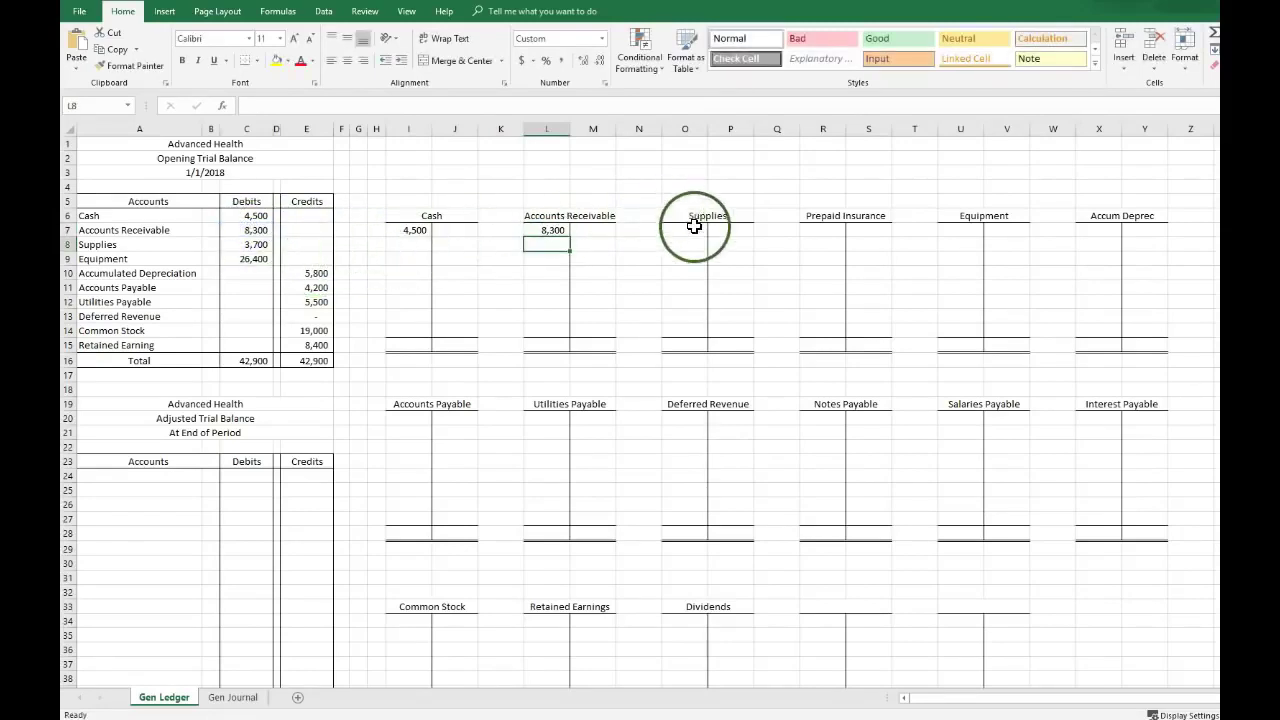
click(694, 230)
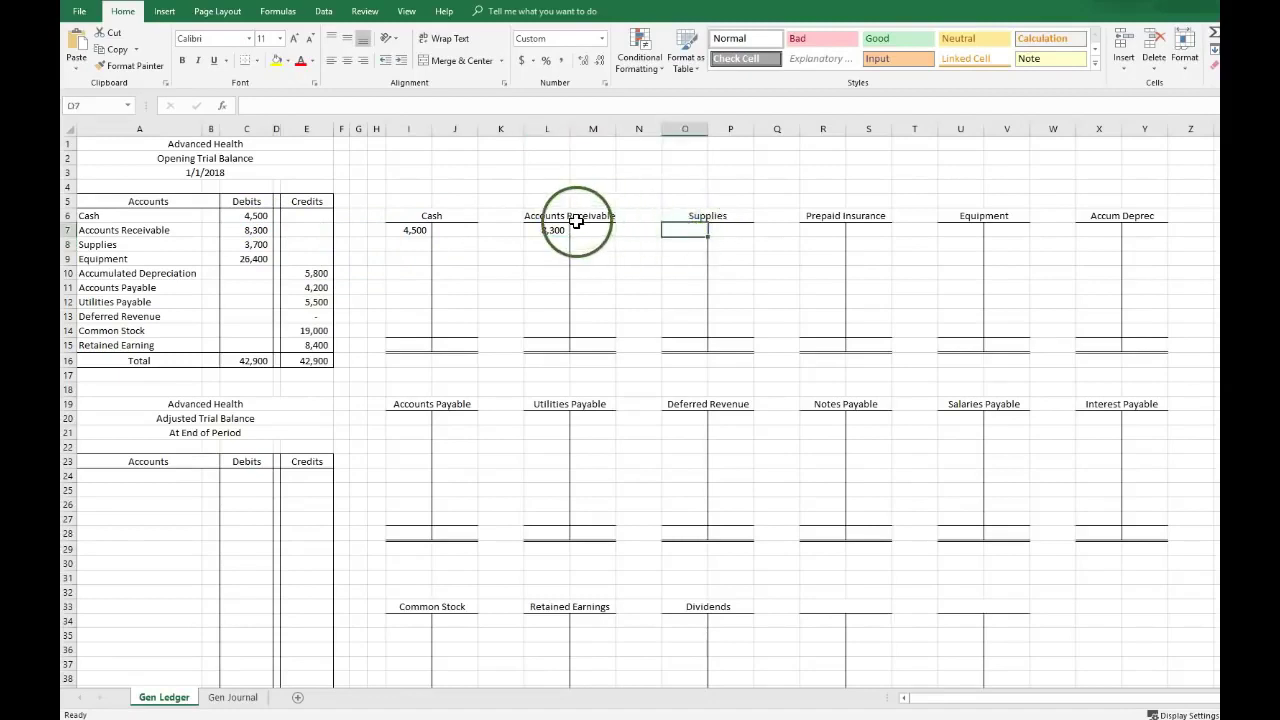
text(=)
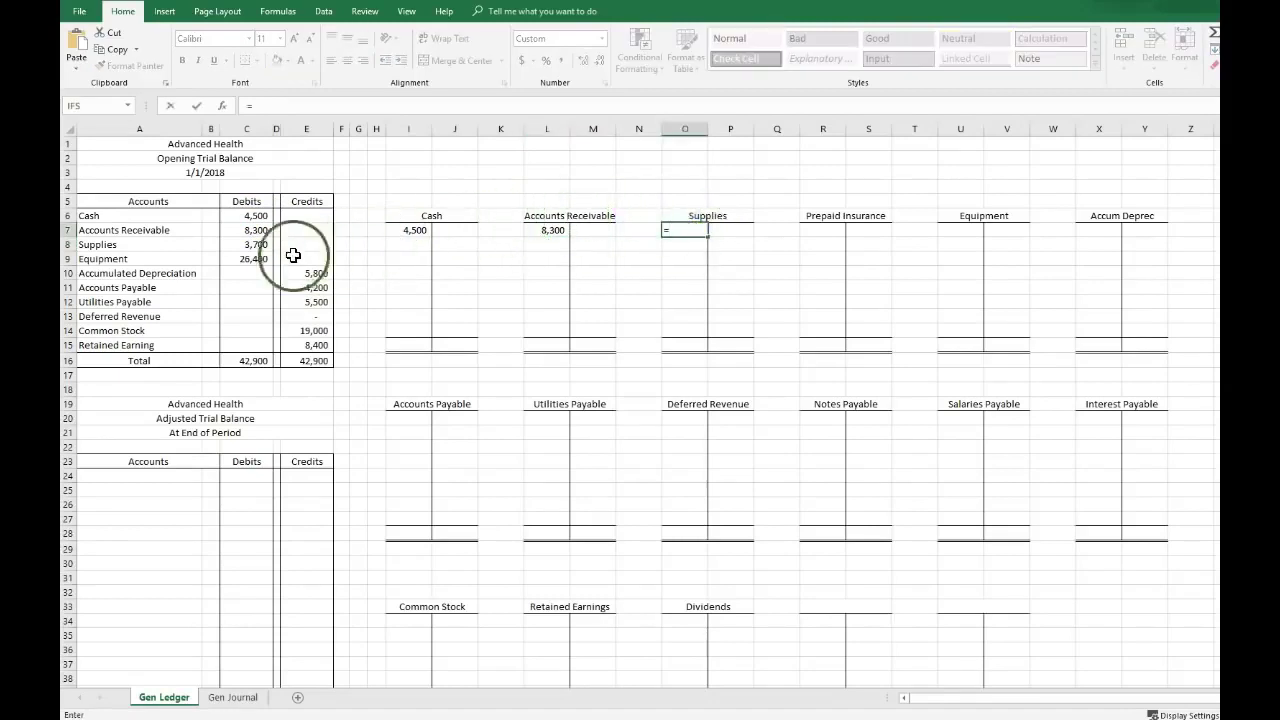
click(250, 245)
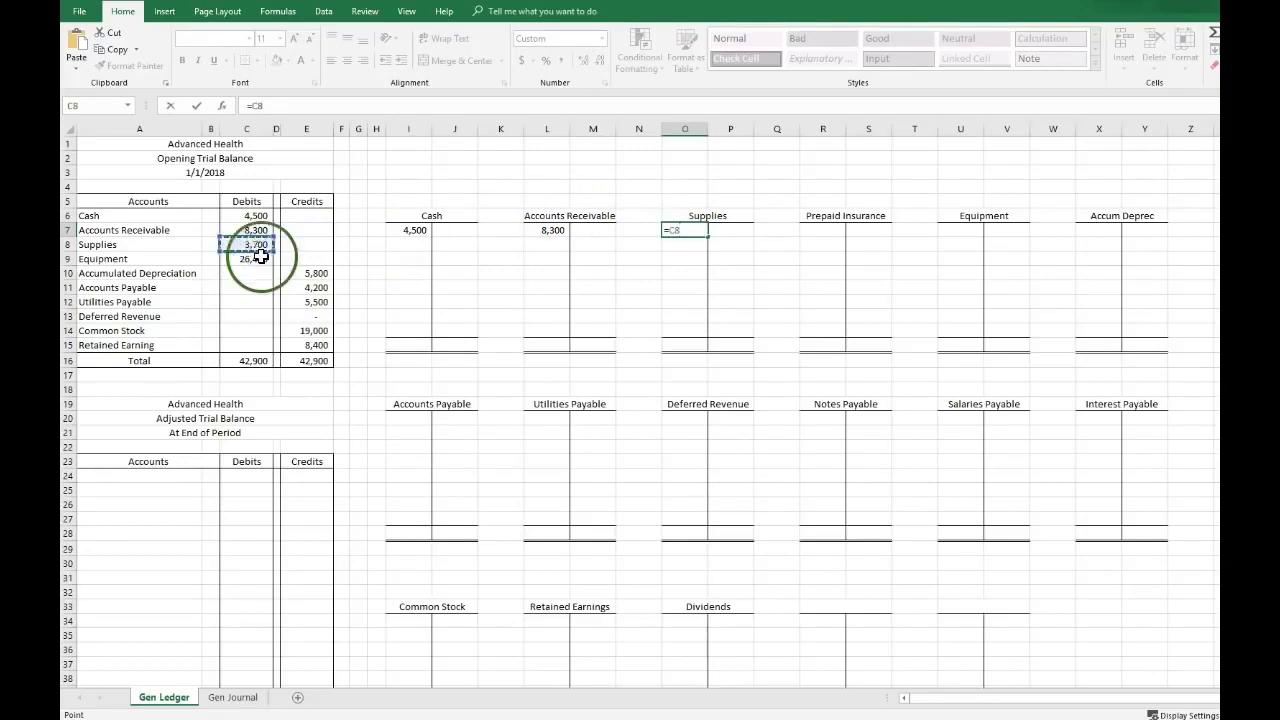
key(Return)
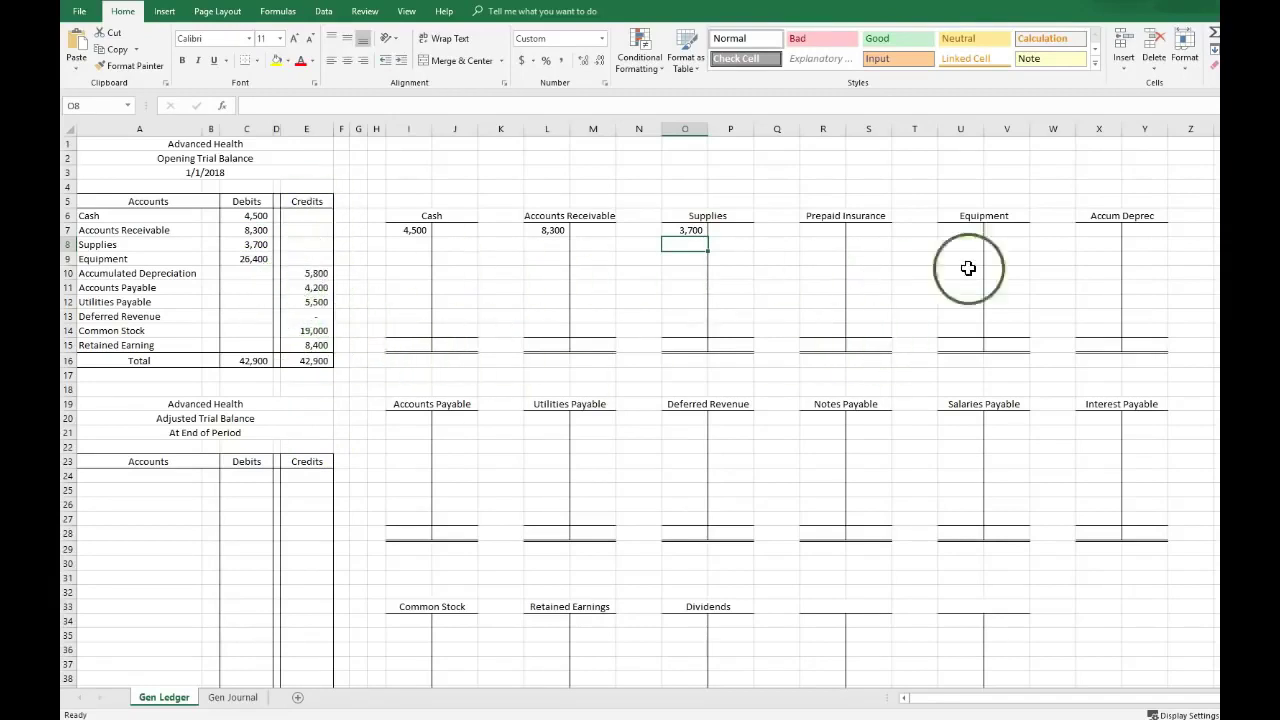
- Link the opening credit Y7 of the Accum Deprec T-account to the trial balance with =E10
click(1146, 230)
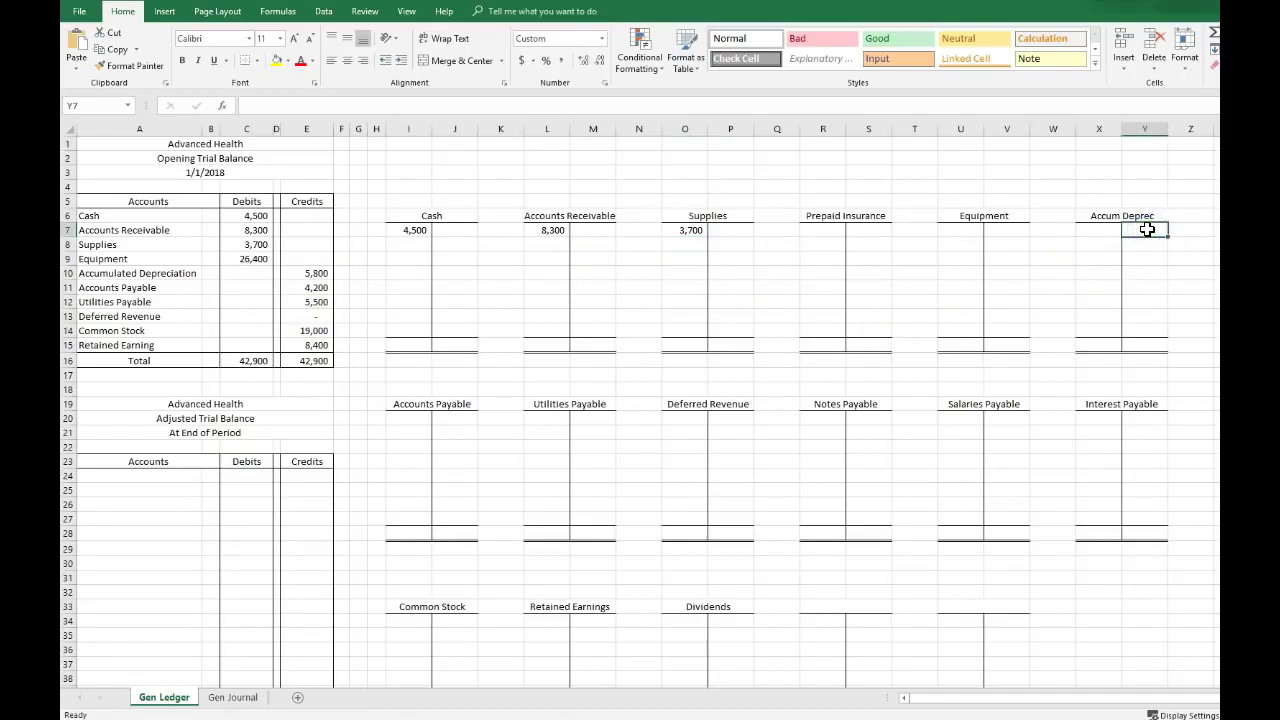
text(=)
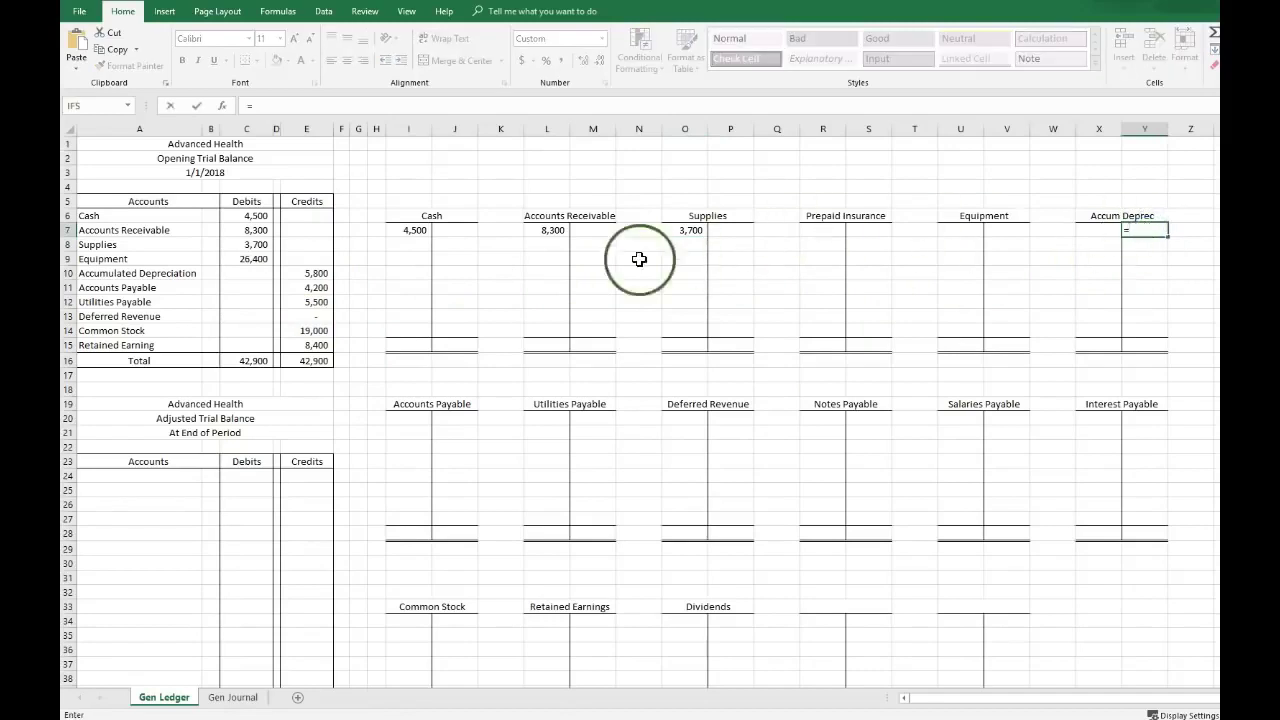
click(314, 272)
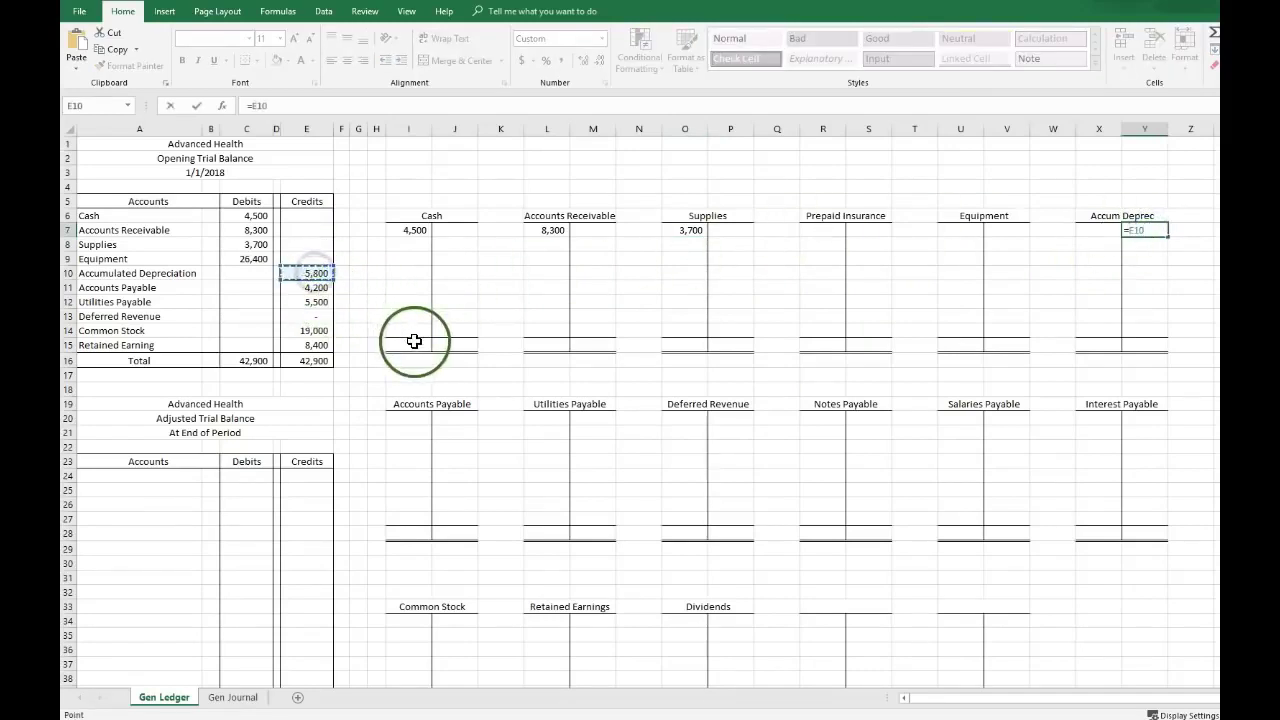
key(Return)
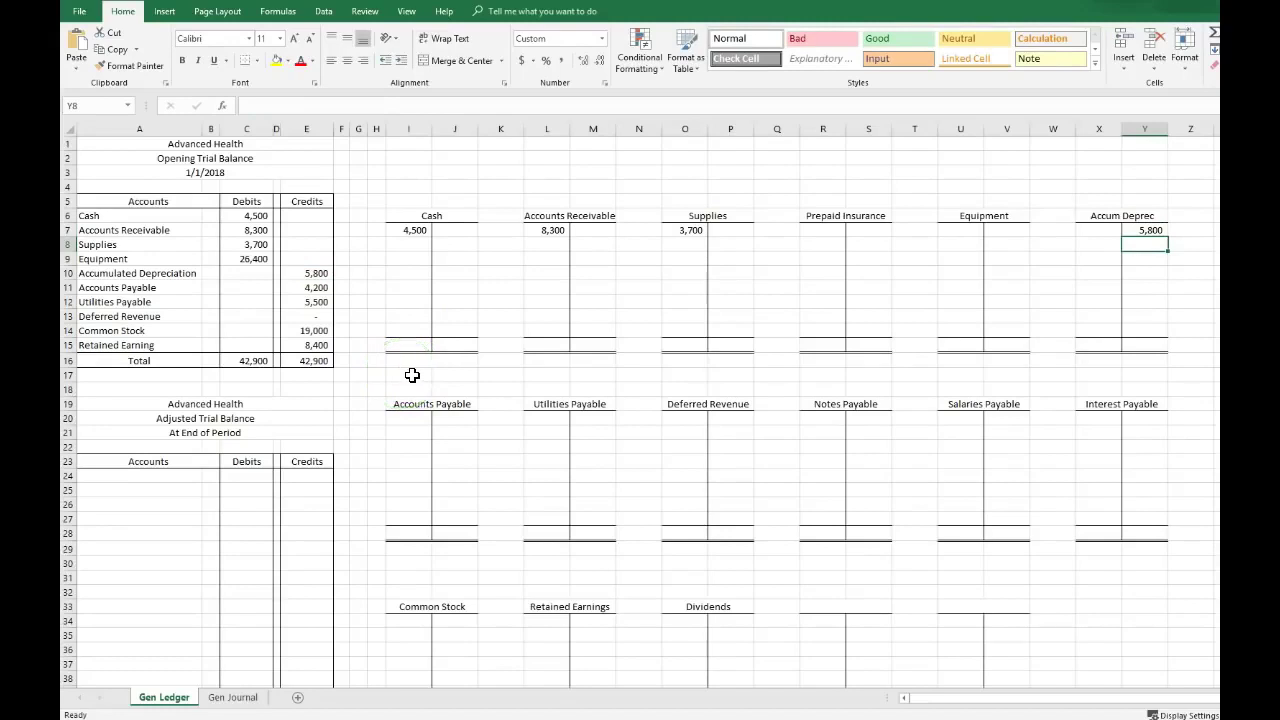
- In the Gen Journal sheet, fill entry a with debits of 18,000 Cash and 62,000 Accounts Receivable, and an 80,000 Service Revenue credit
click(238, 698)
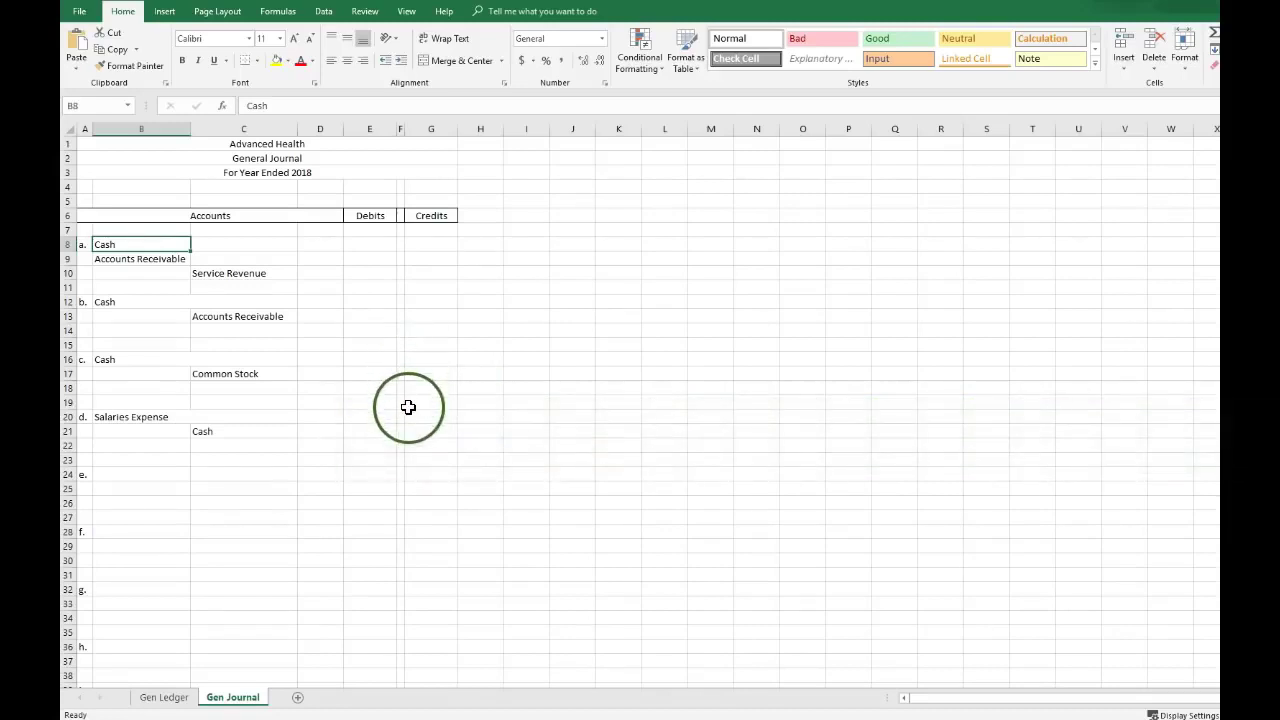
click(372, 244)
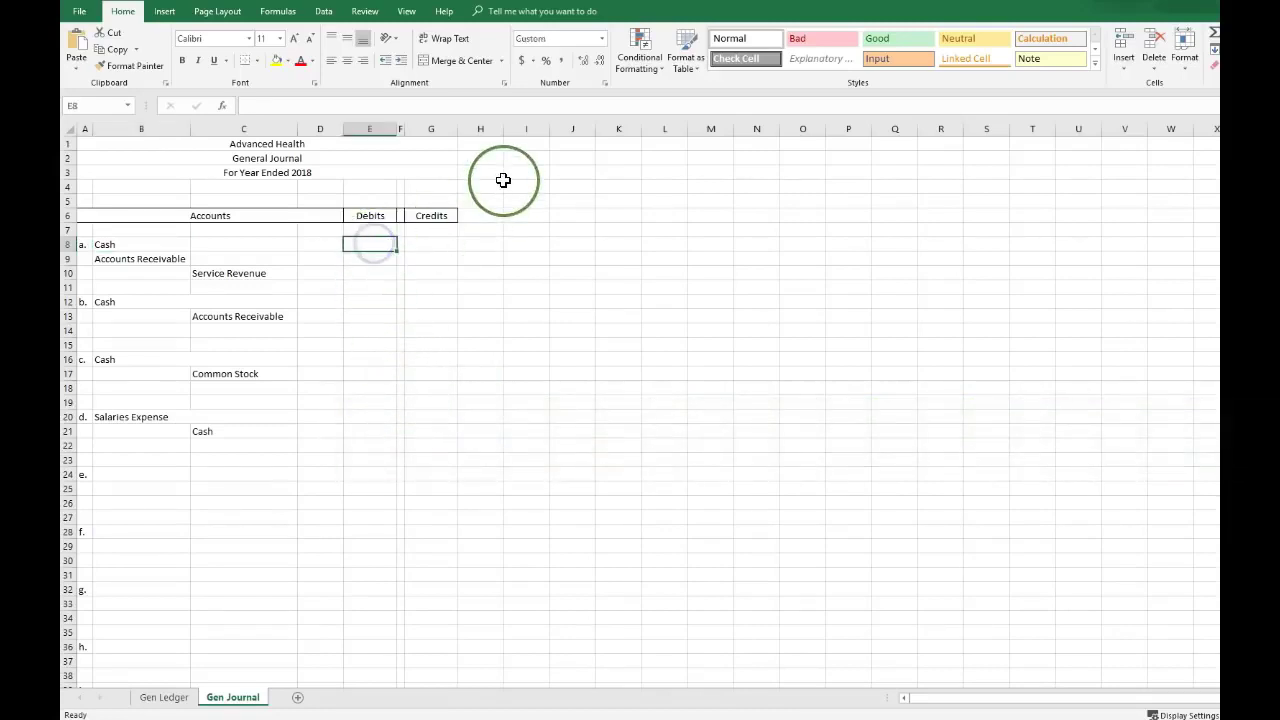
text(18000)
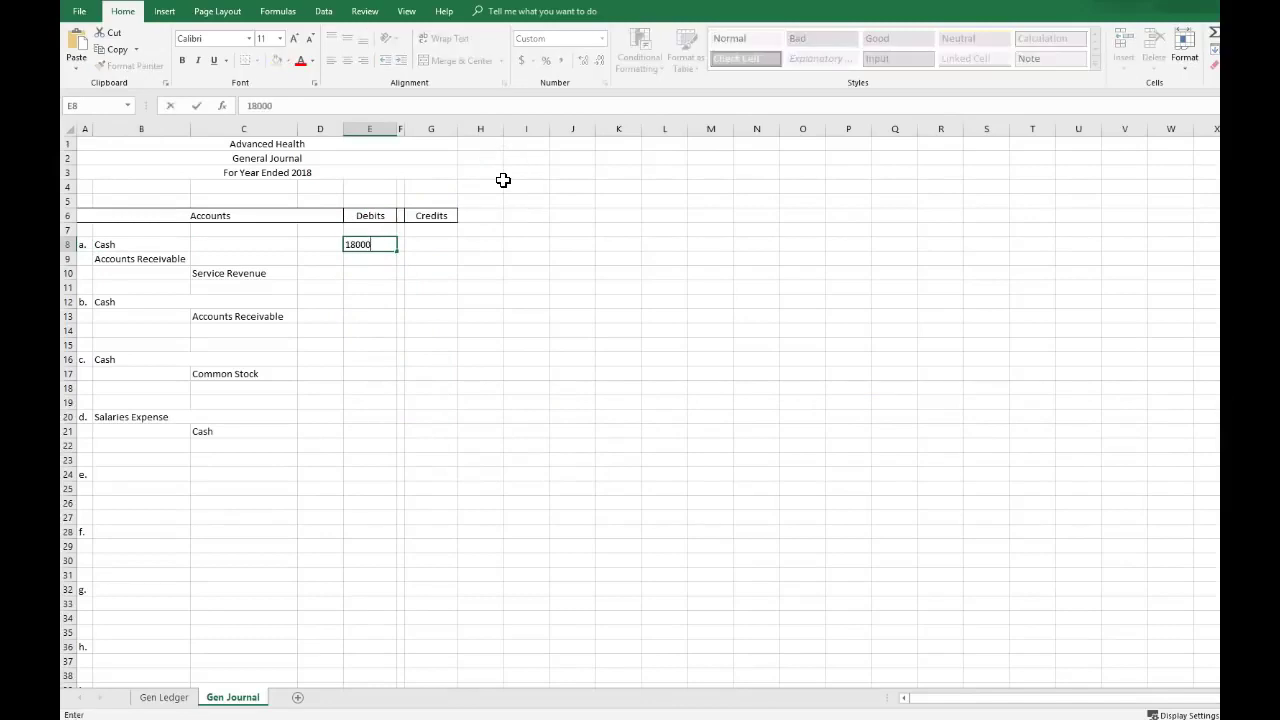
key(Return)
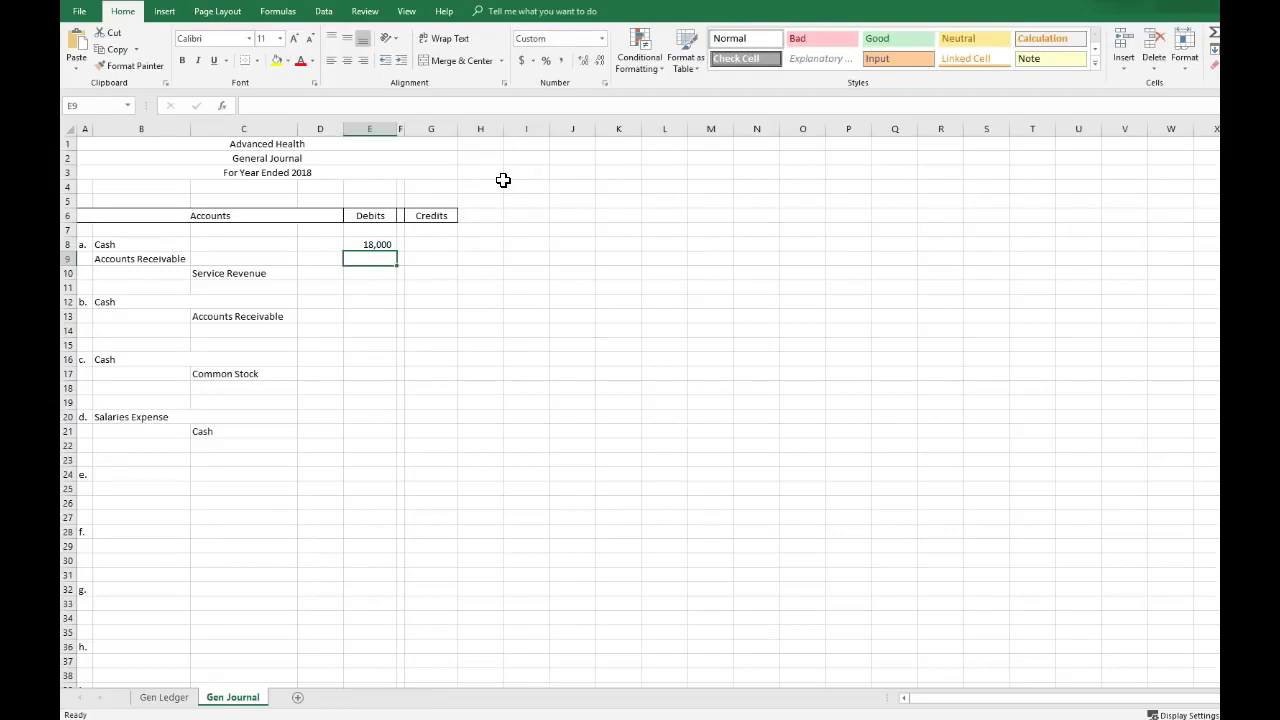
text(62000)
key(Return)
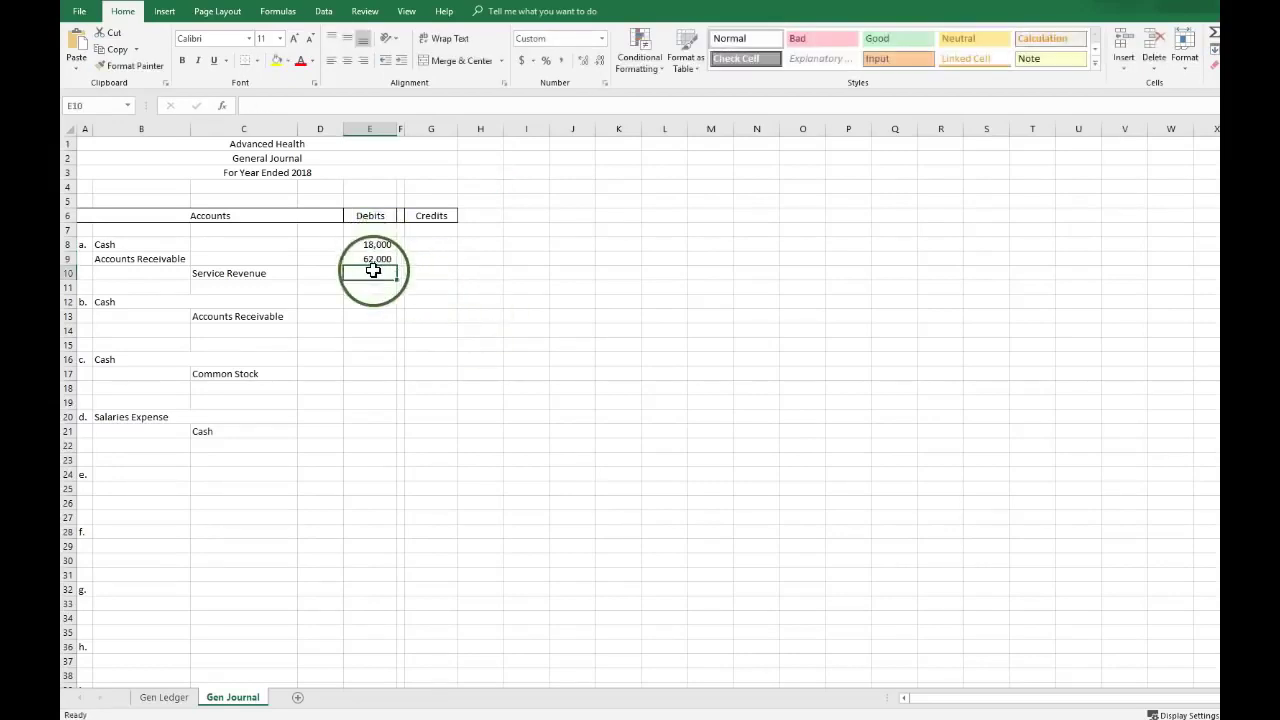
click(420, 274)
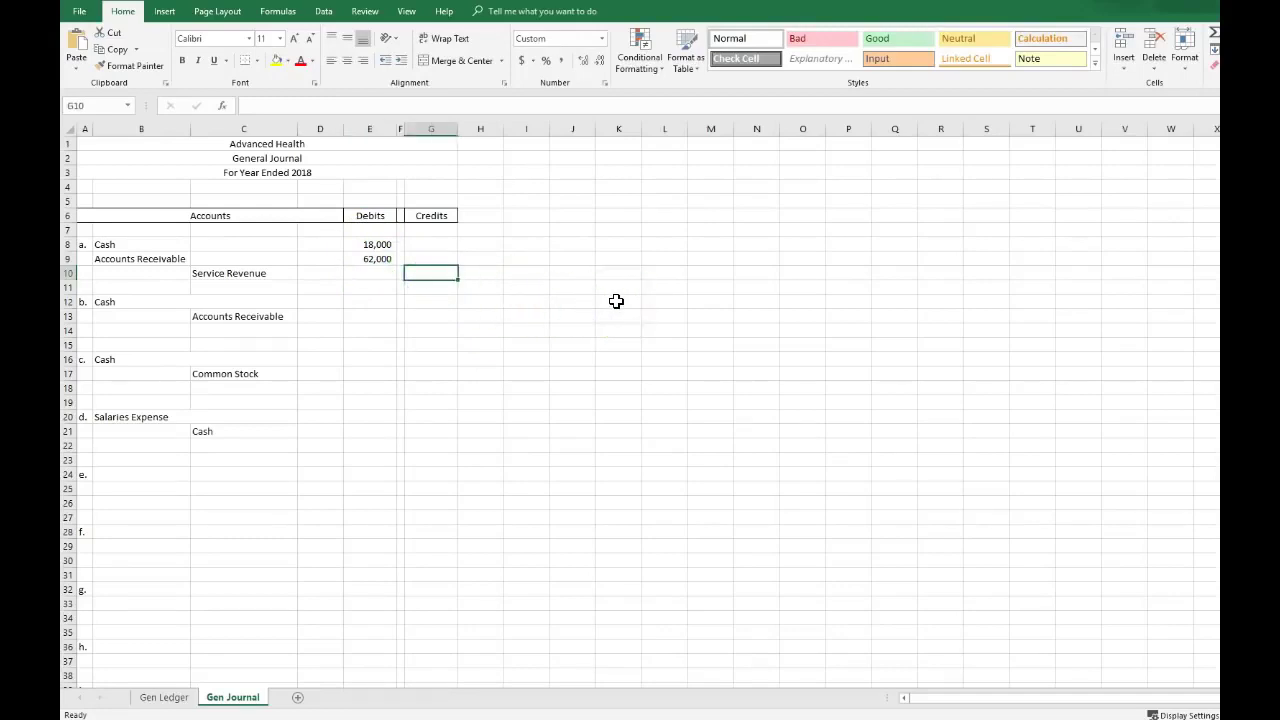
text(80000)
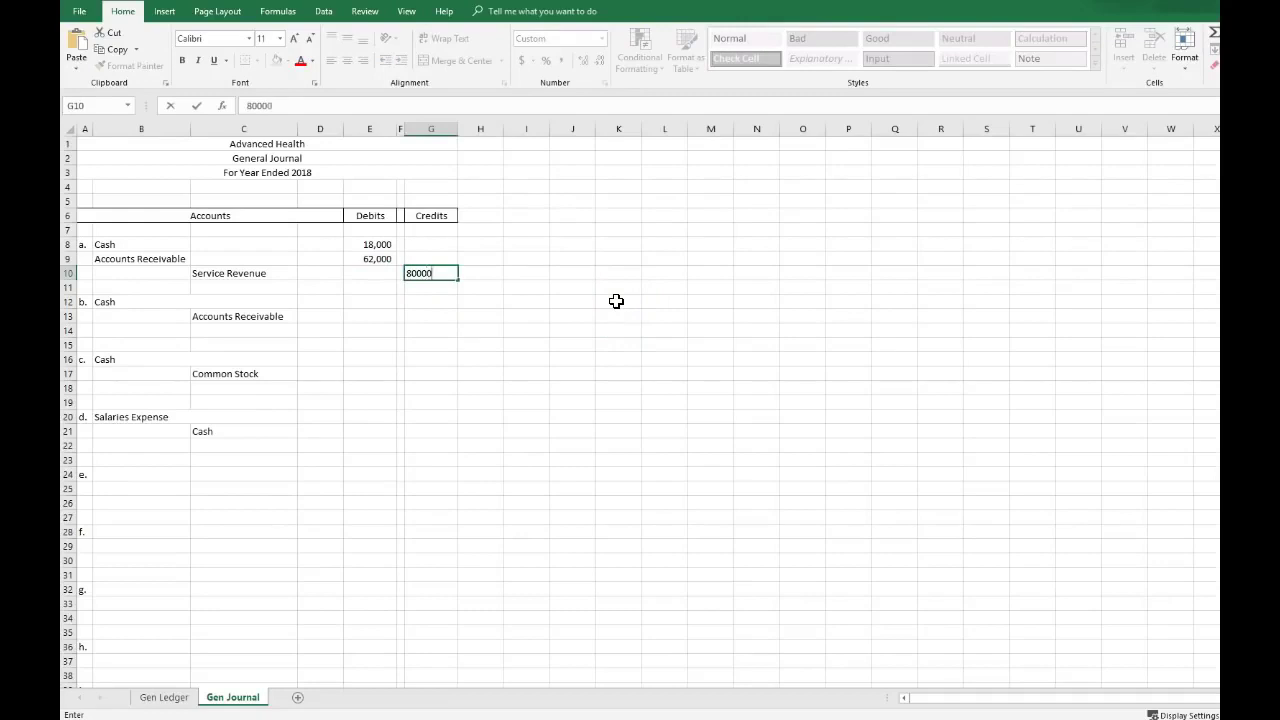
key(Return)
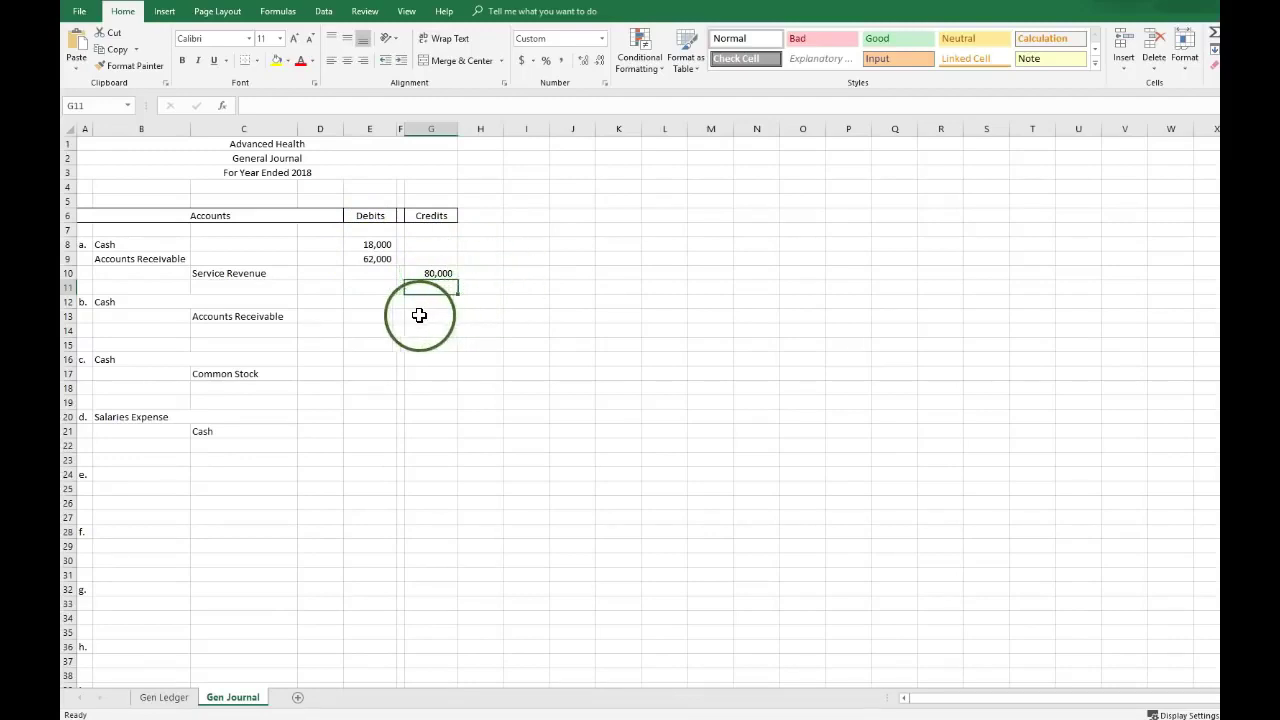
- Fill journal entry b with a 45,000 debit to Cash and a 45,000 credit to Accounts Receivable
click(385, 303)
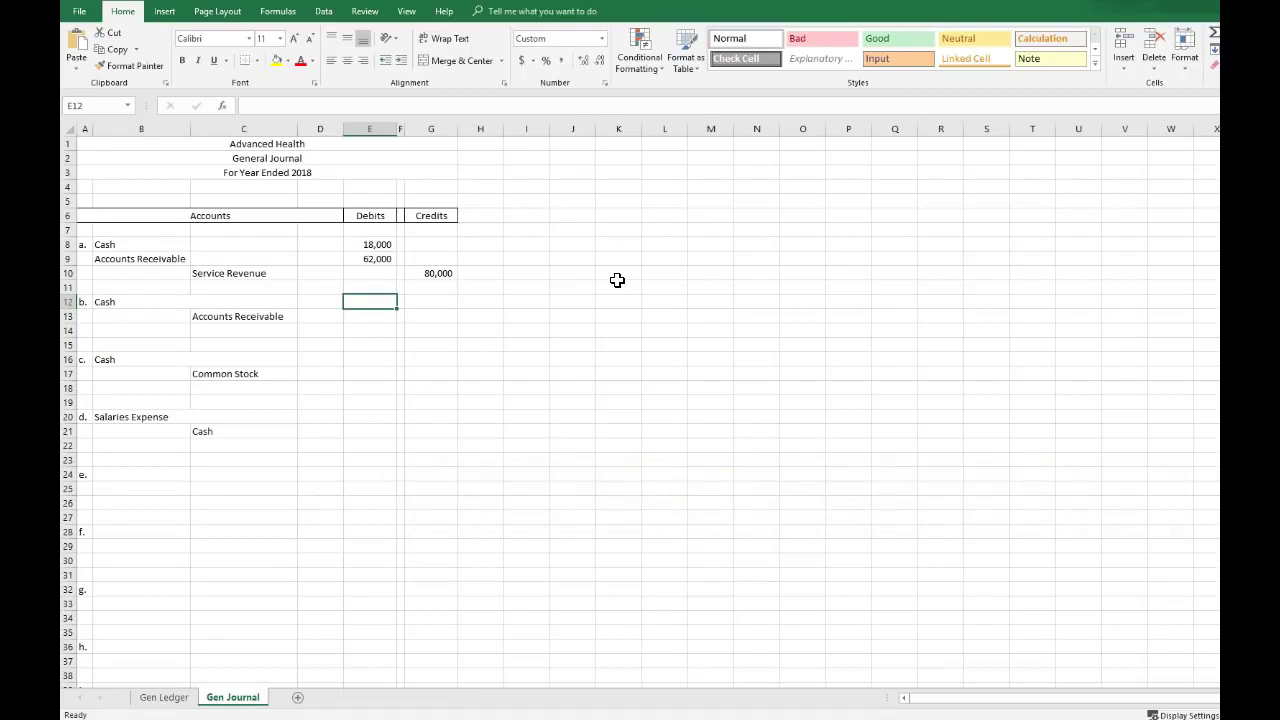
text(45,000)
key(Return)
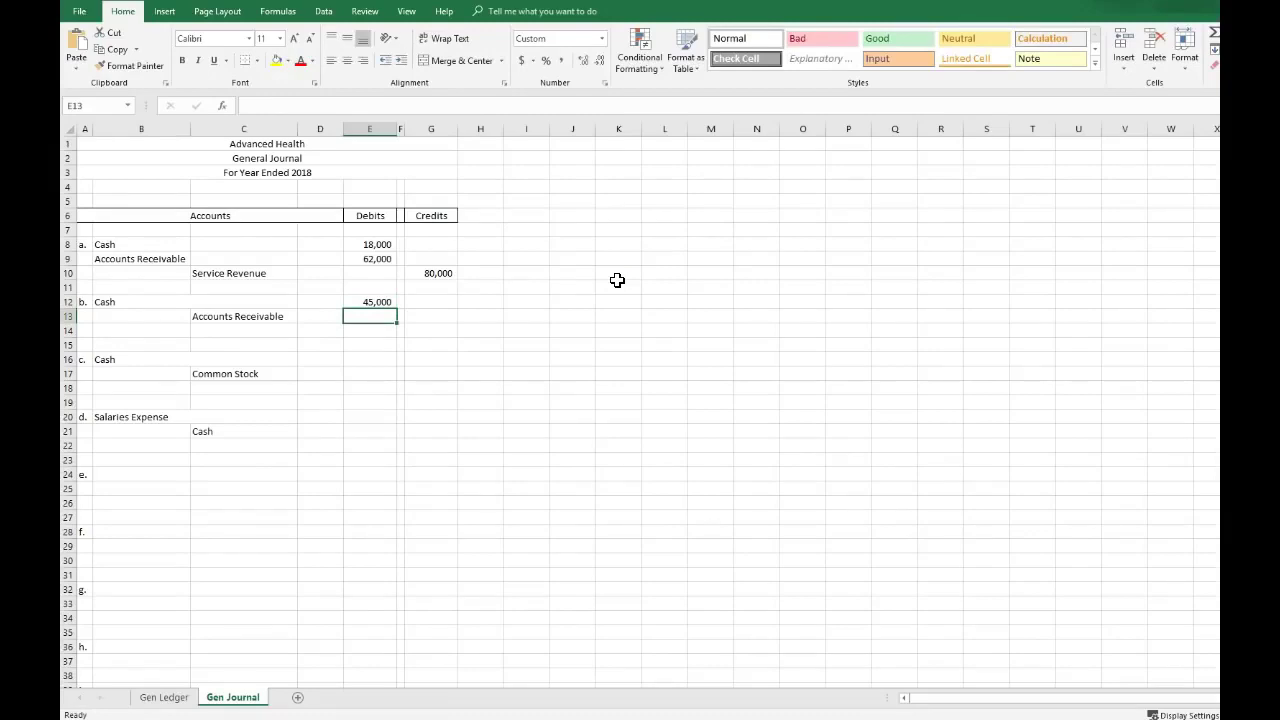
key(Right)
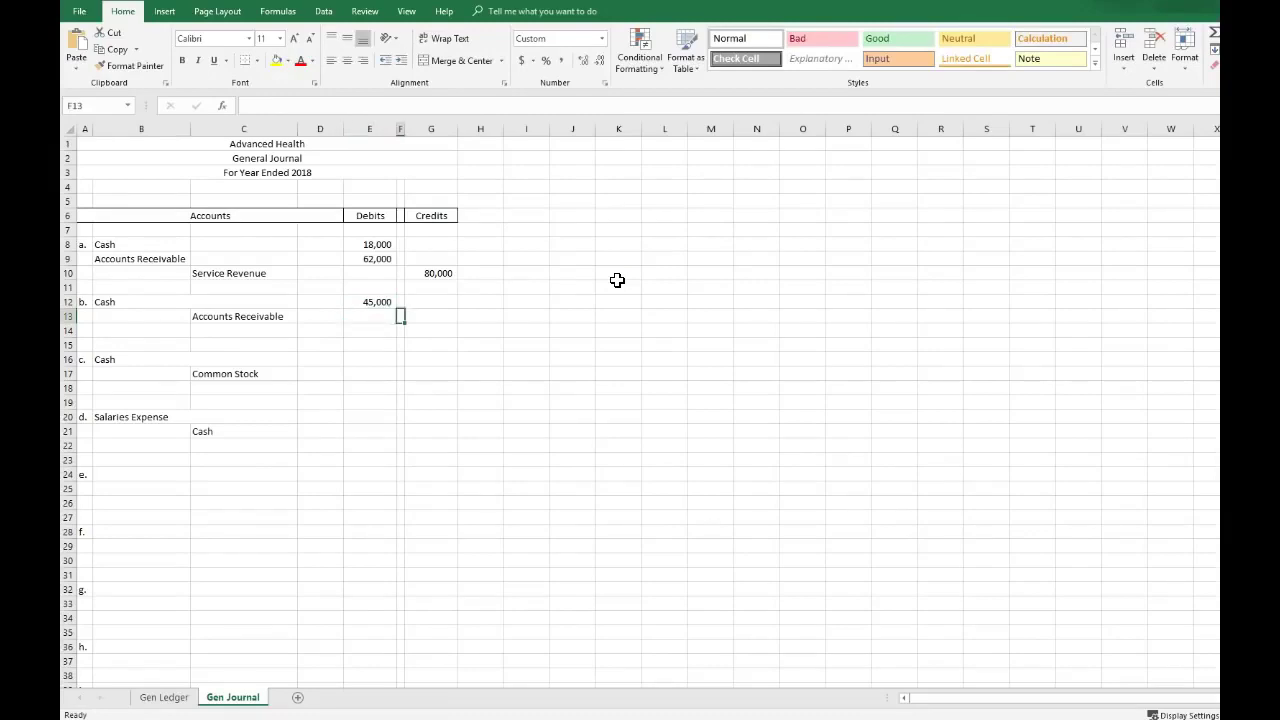
key(Right)
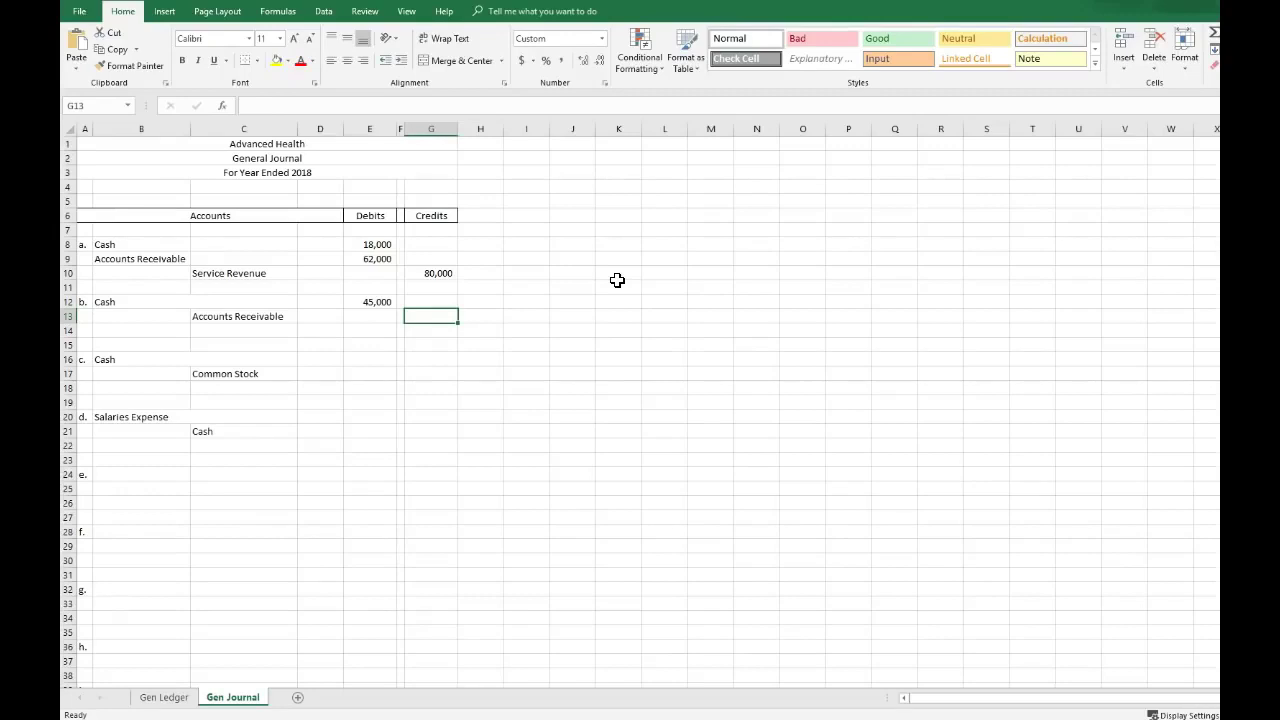
text(5000)
key(Return)
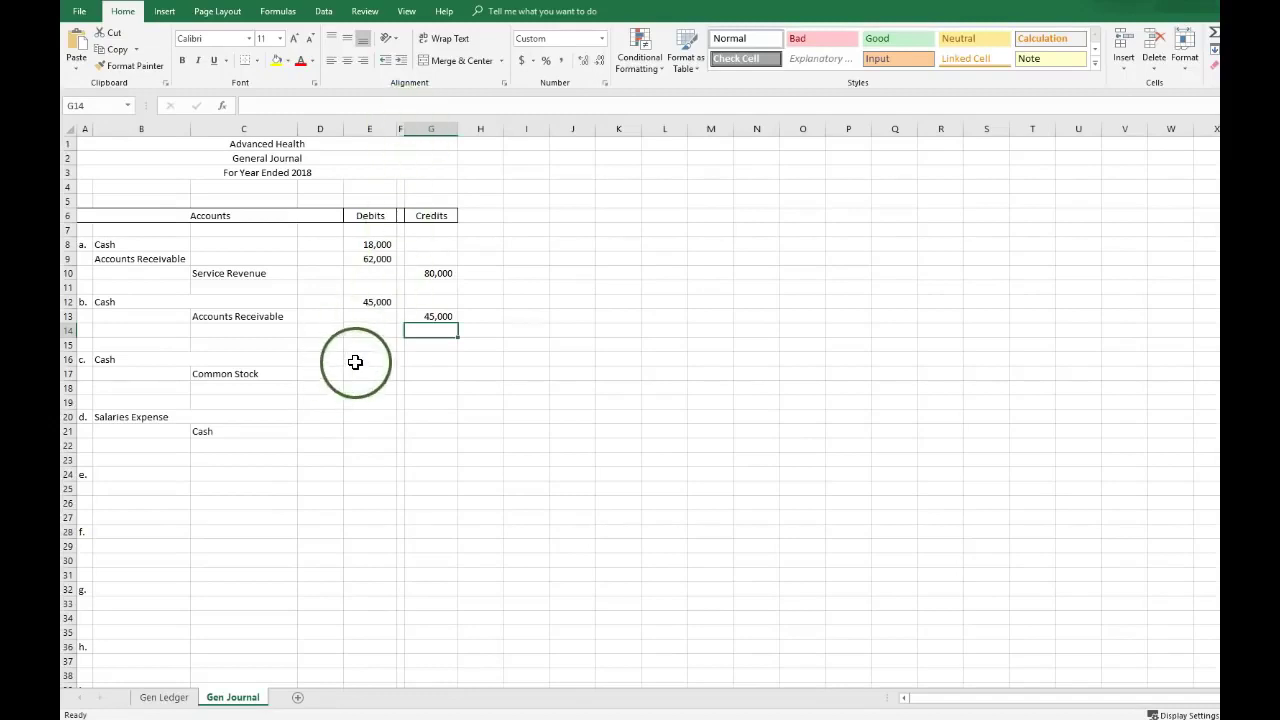
- Fill journal entry c with a 12,000 debit to Cash and a 12,000 credit to Common Stock
click(356, 361)
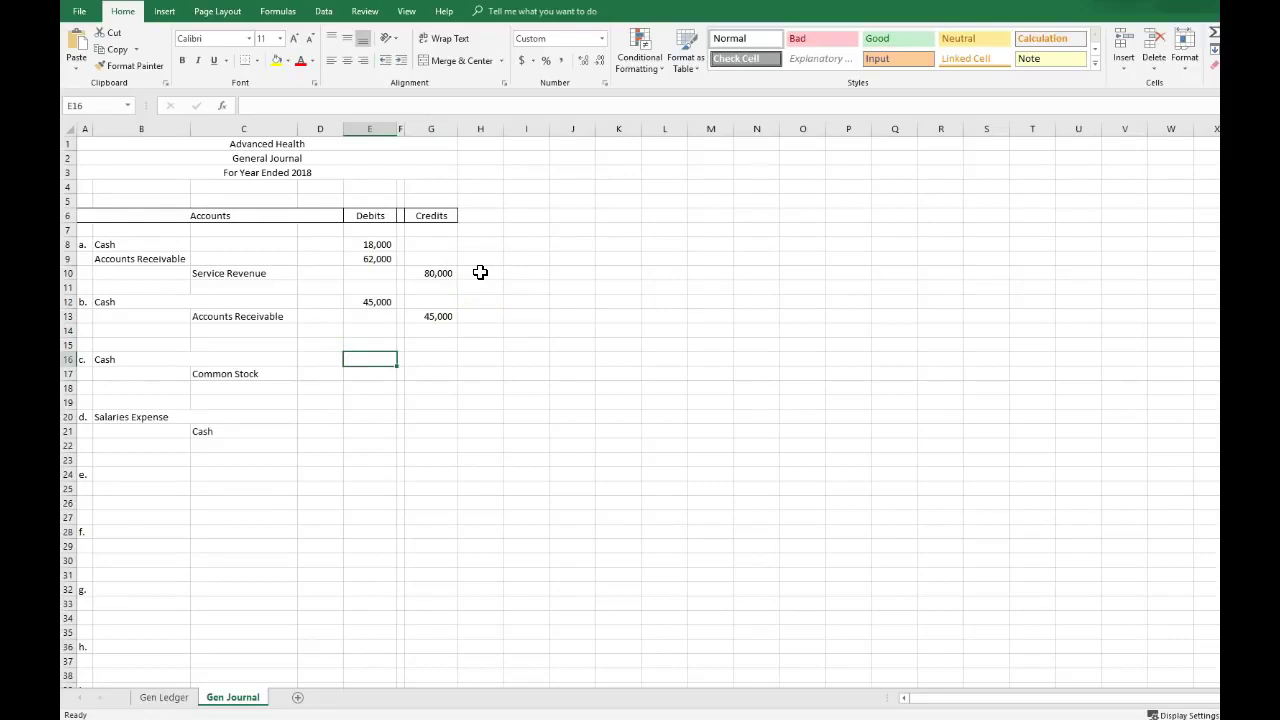
text(12000)
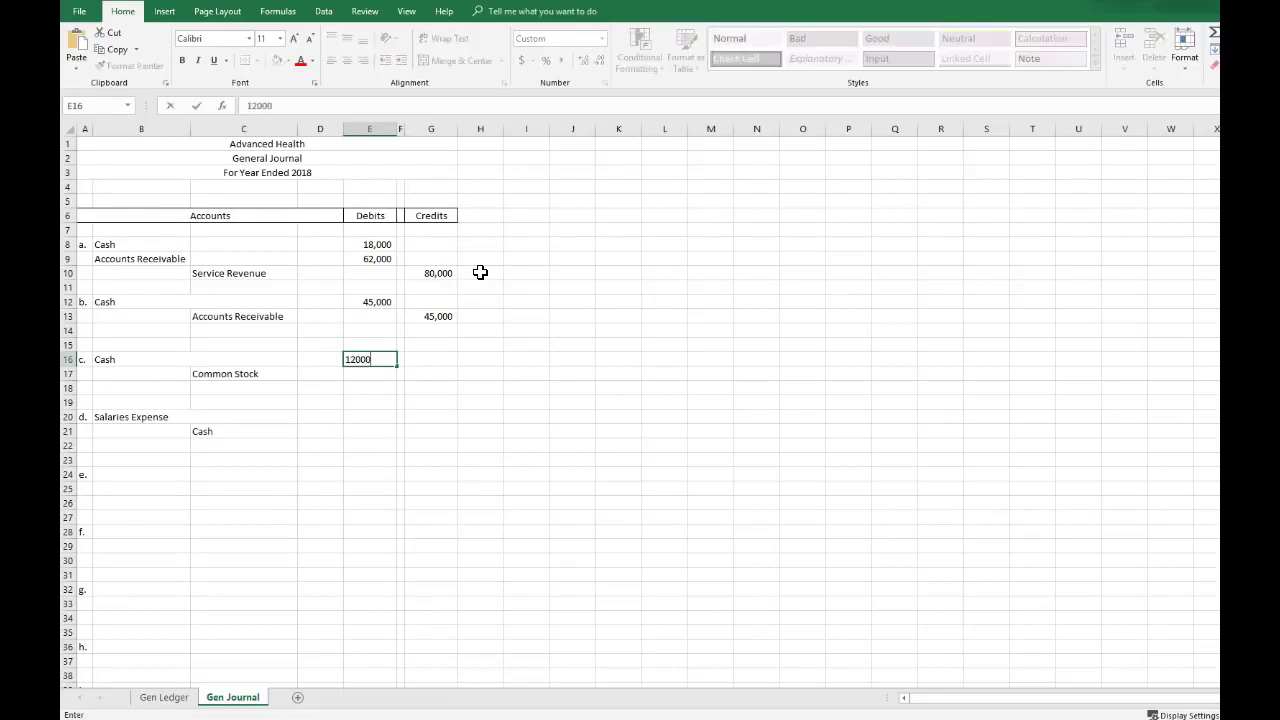
key(Return)
key(Right)
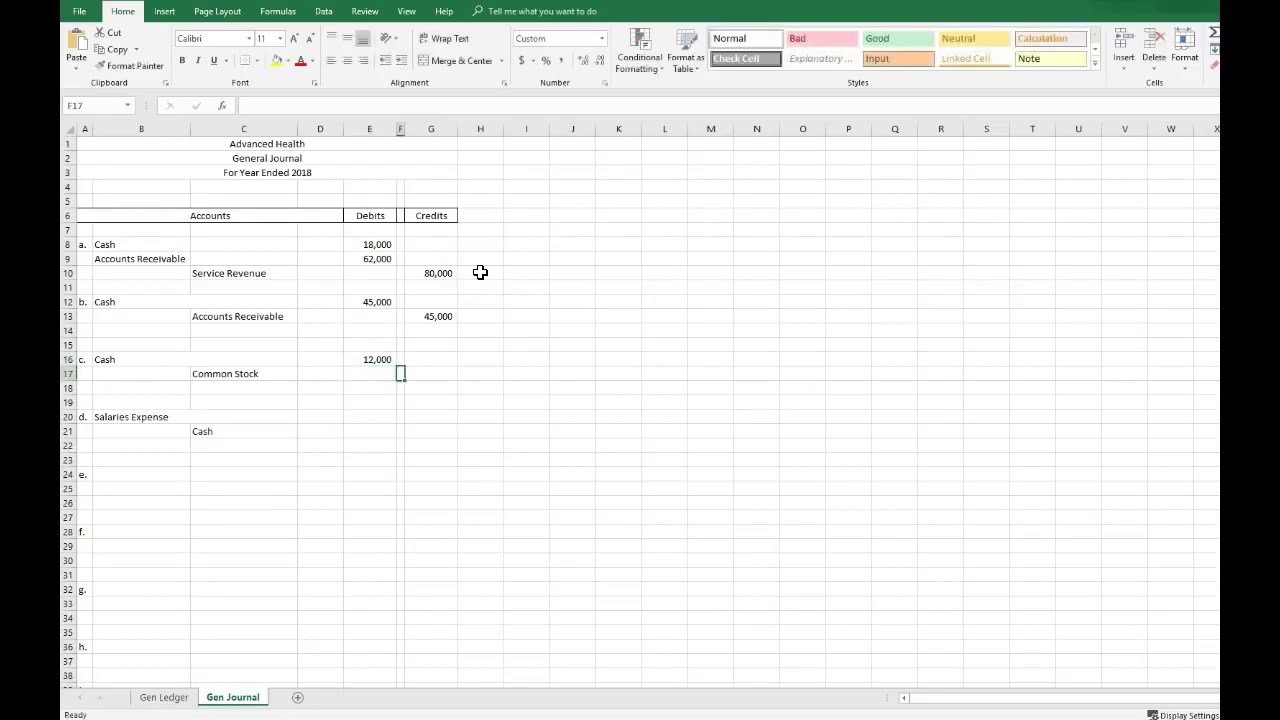
key(Right)
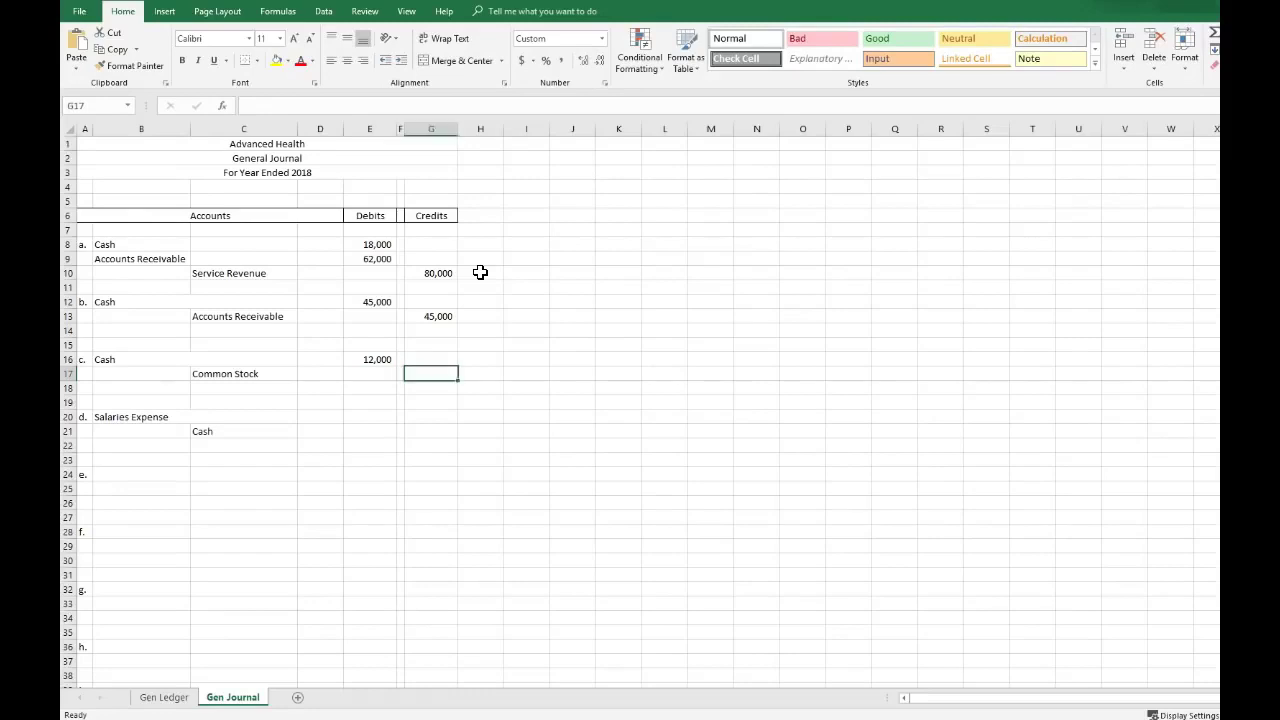
text(12,000)
key(Return)
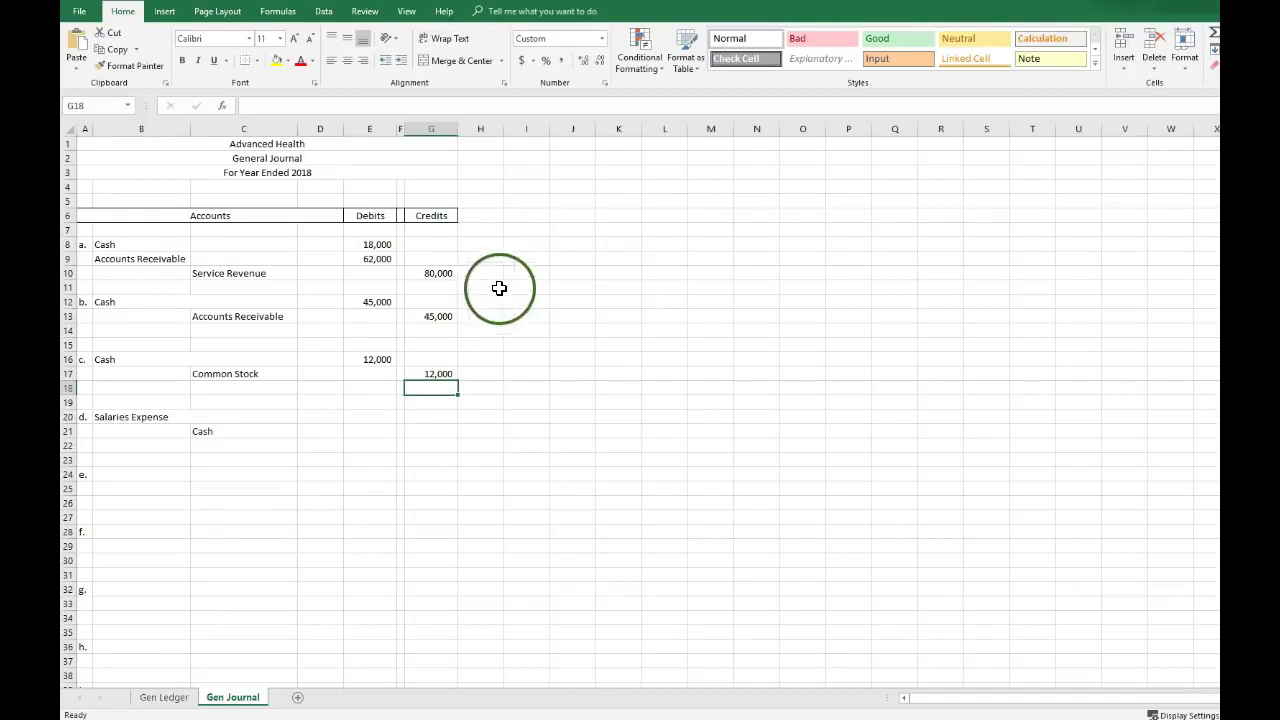
scroll(510, 310, down, 3)
scroll(544, 366, down, 3)
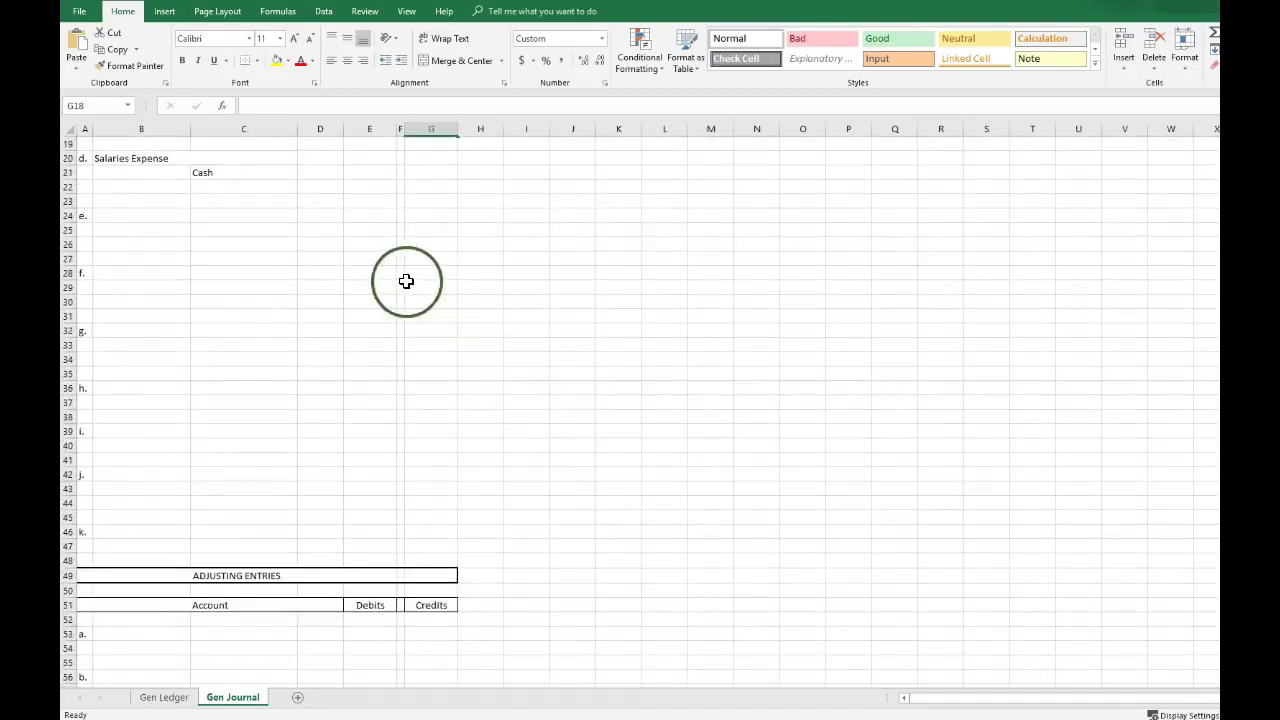
- Examine where the external transaction entries end in the general journal and how the adjusting entries section is laid out for debit and credit accounts
scroll(367, 249, up, 3)
scroll(366, 260, down, 3)
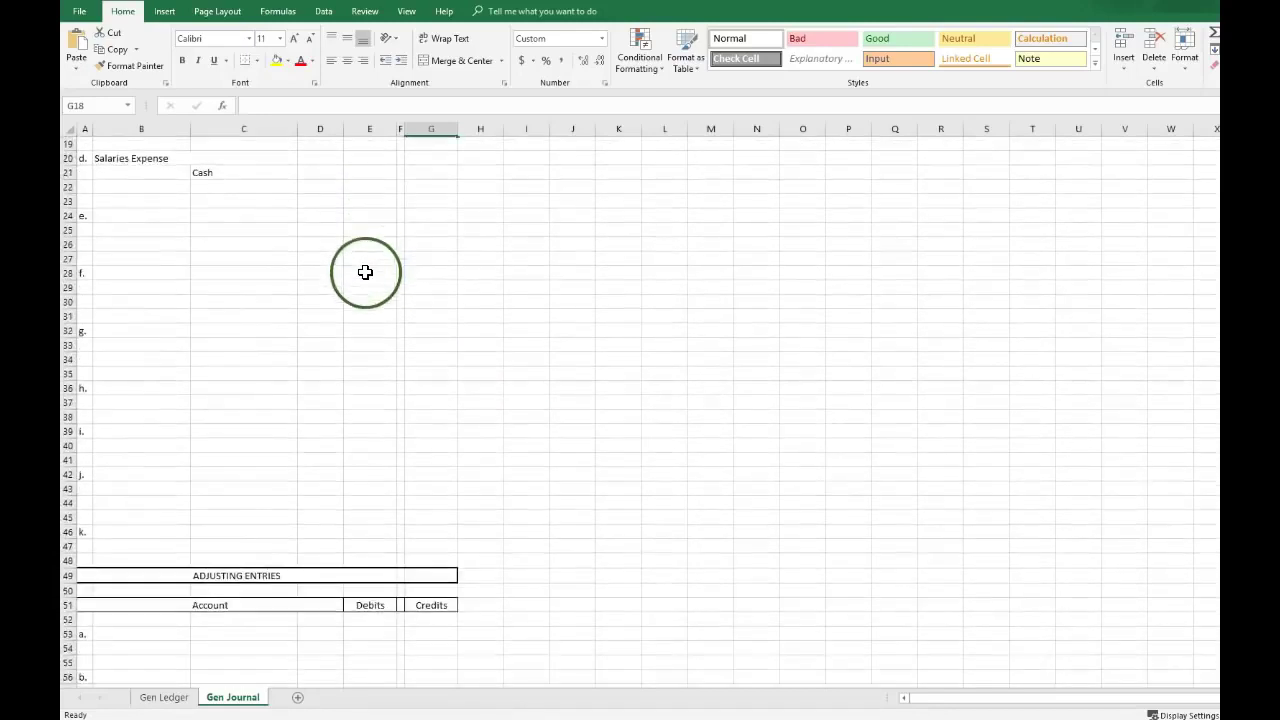
scroll(238, 400, up, 6)
scroll(237, 394, down, 9)
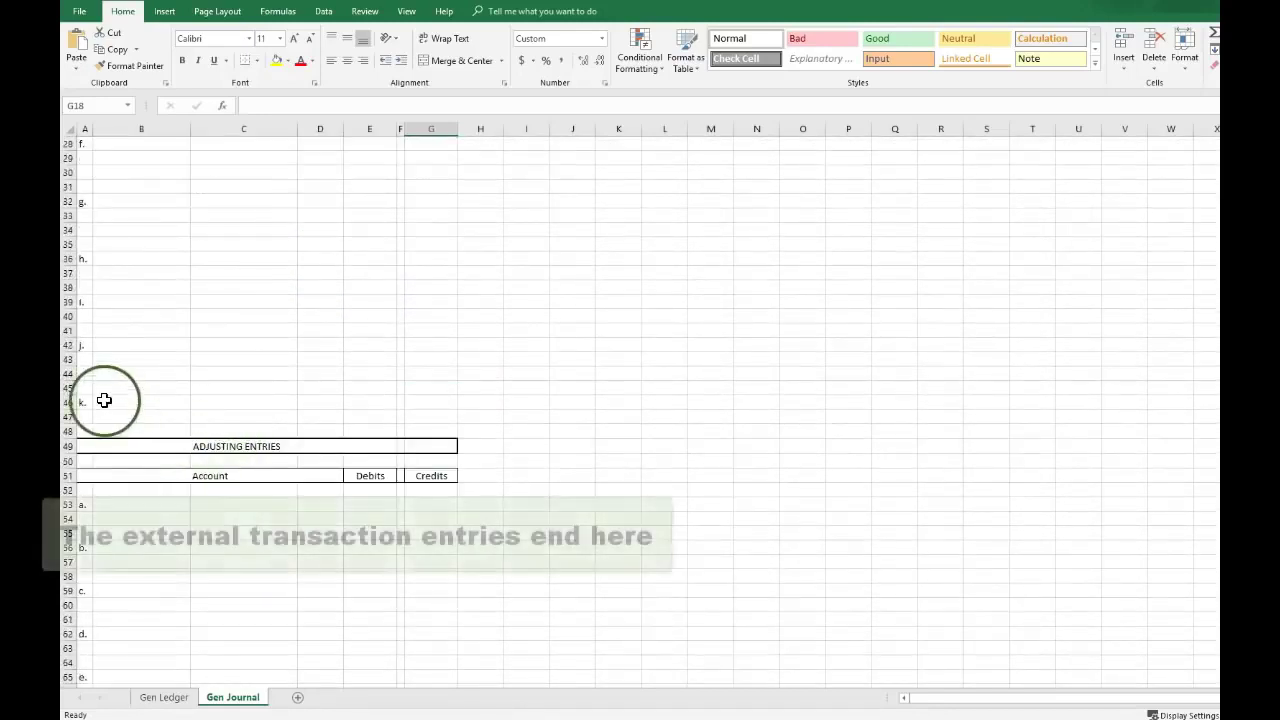
click(173, 507)
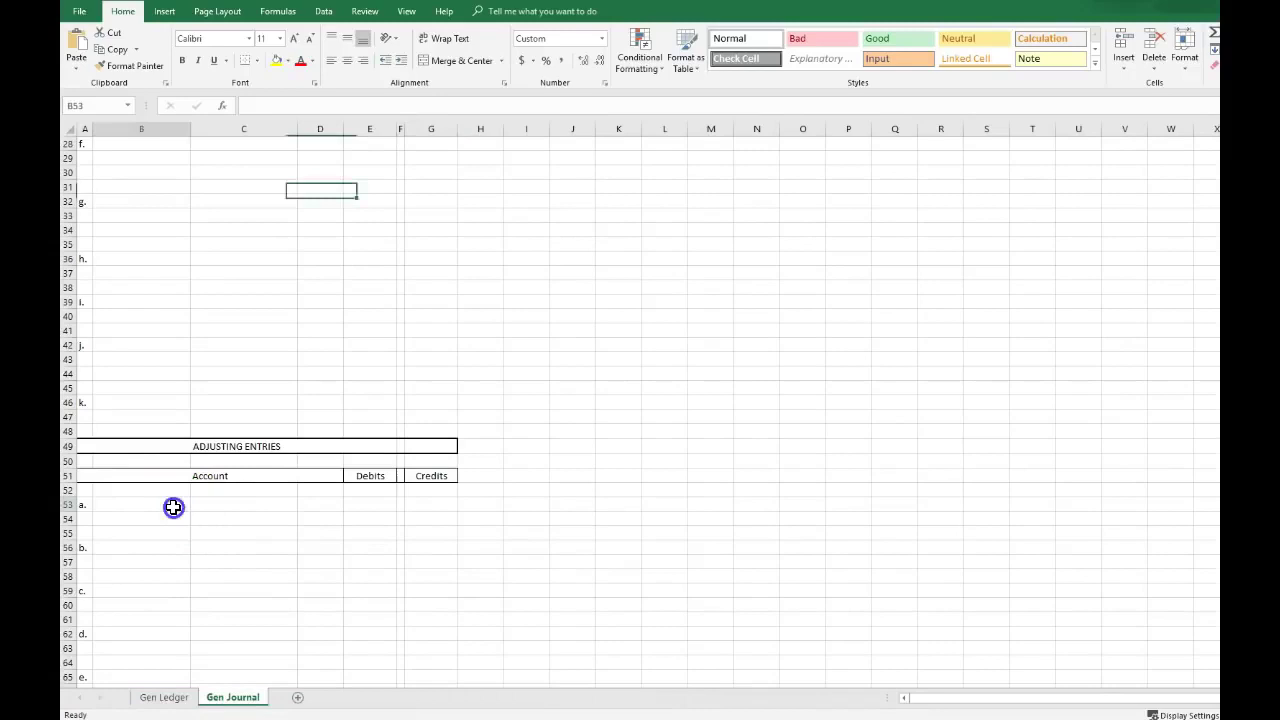
click(222, 520)
click(156, 504)
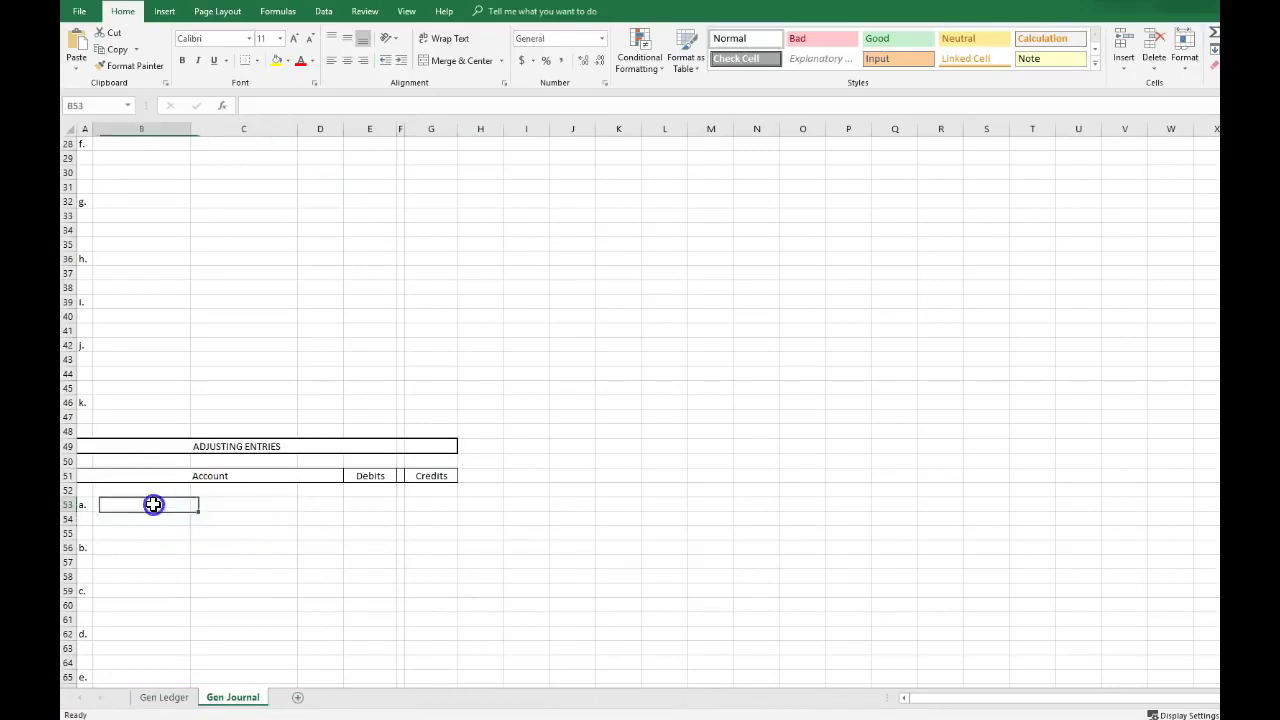
click(214, 518)
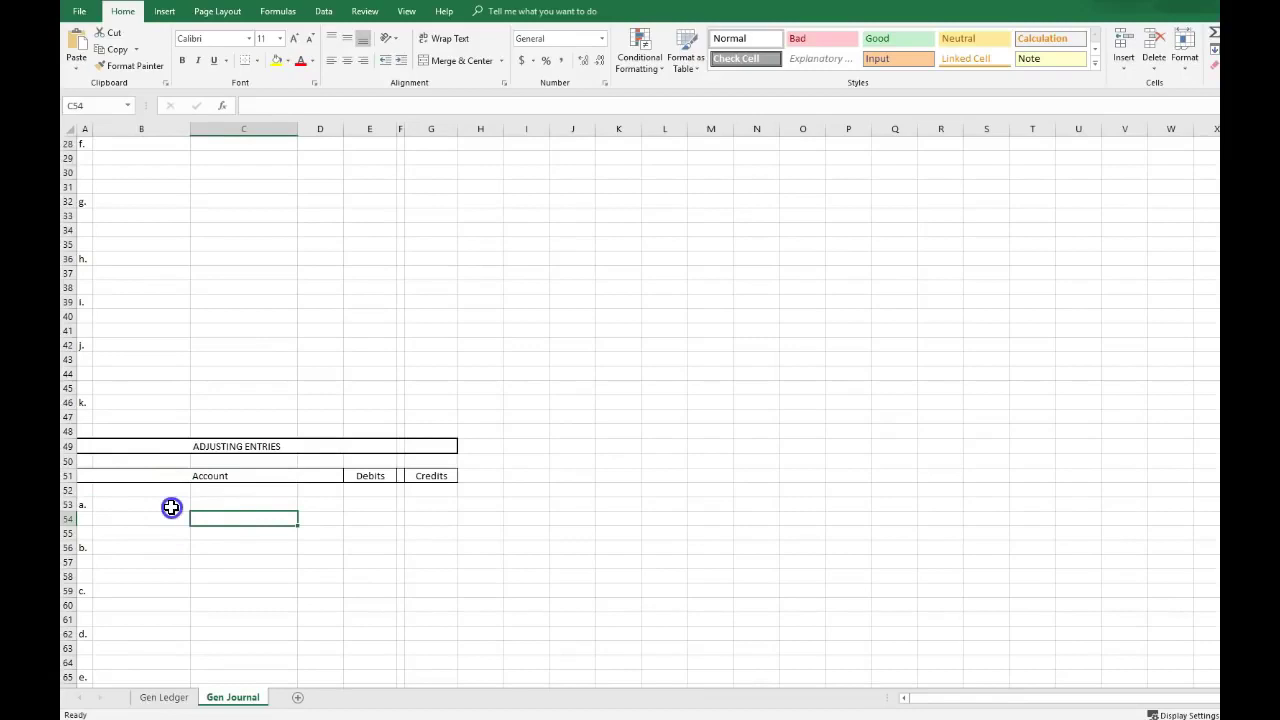
click(171, 507)
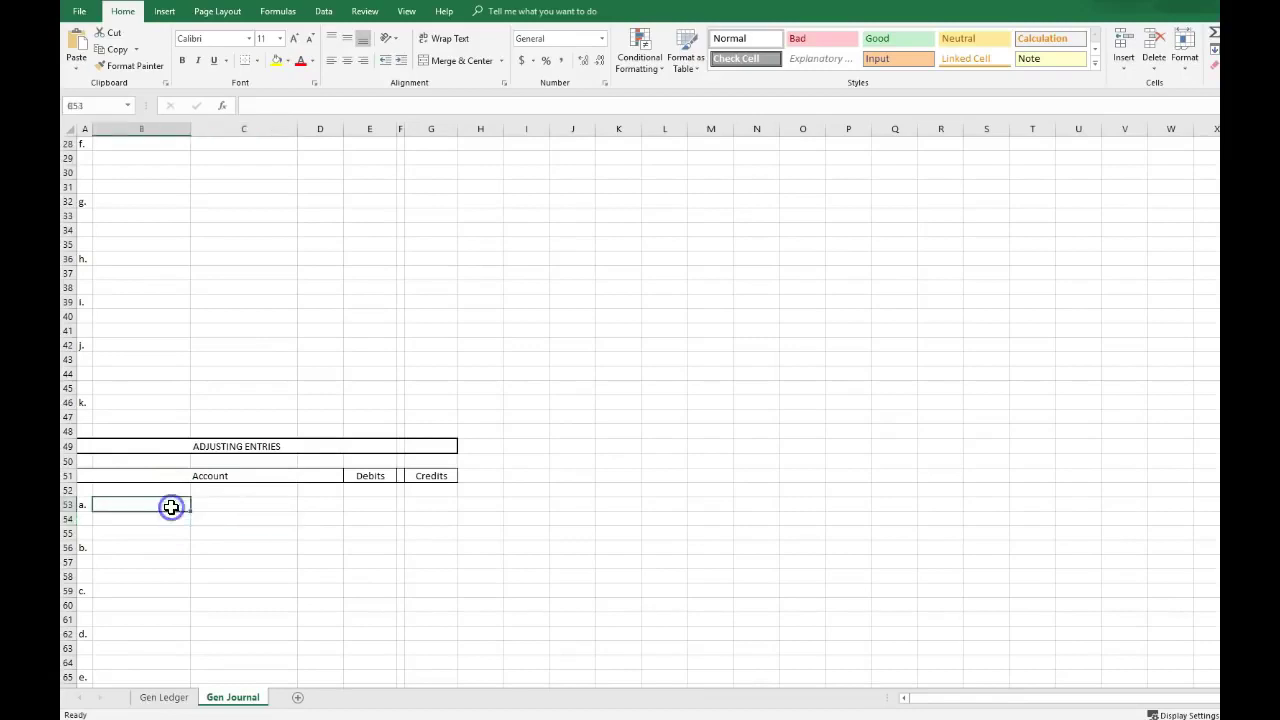
click(229, 519)
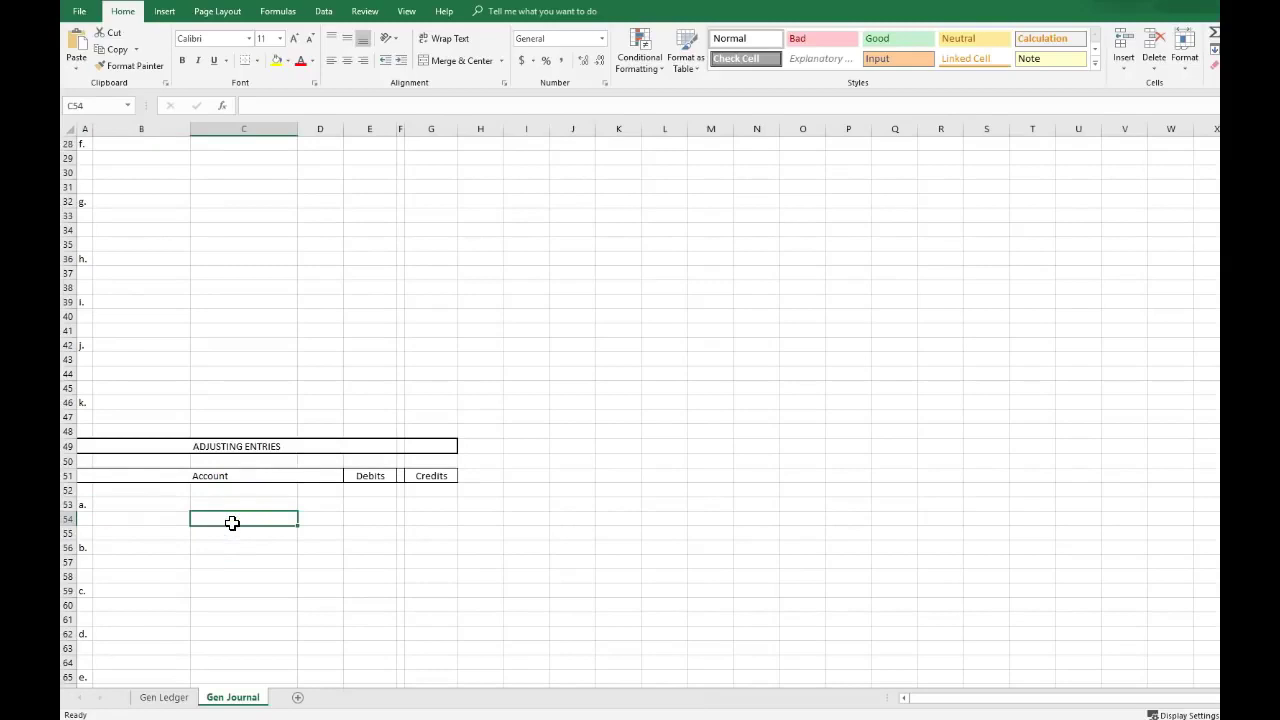
click(368, 517)
click(425, 518)
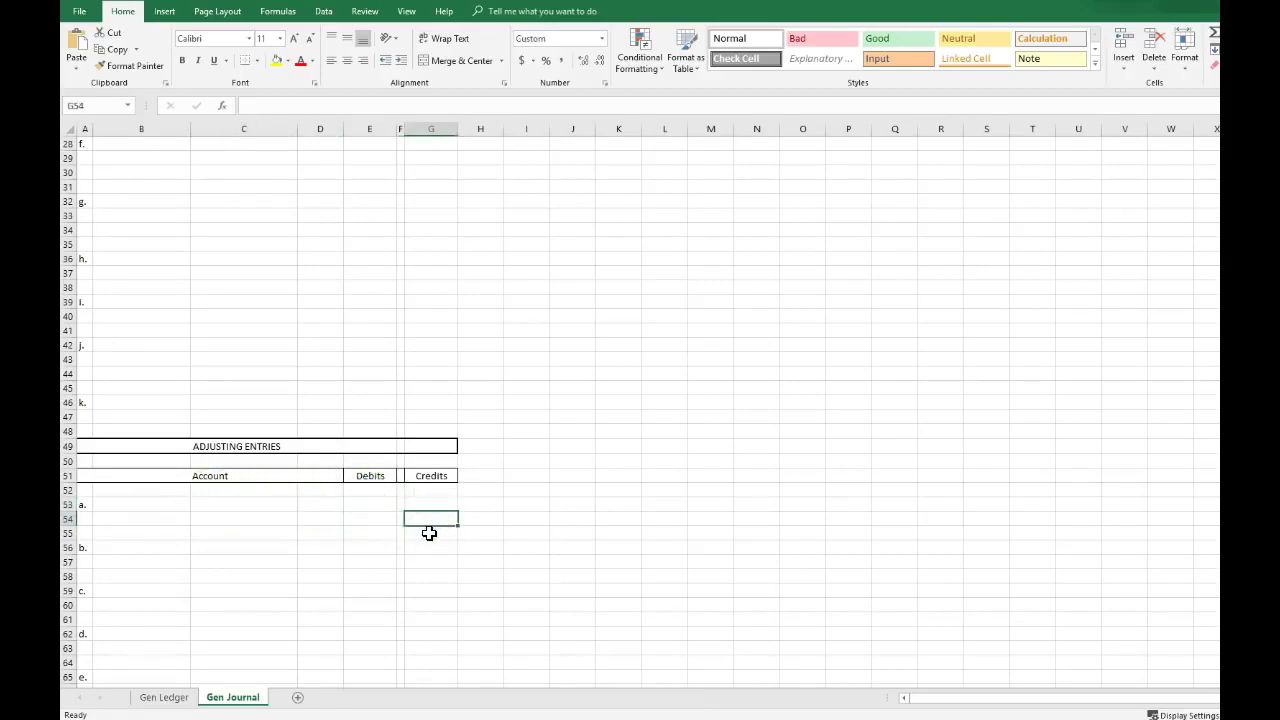
scroll(428, 533, up, 9)
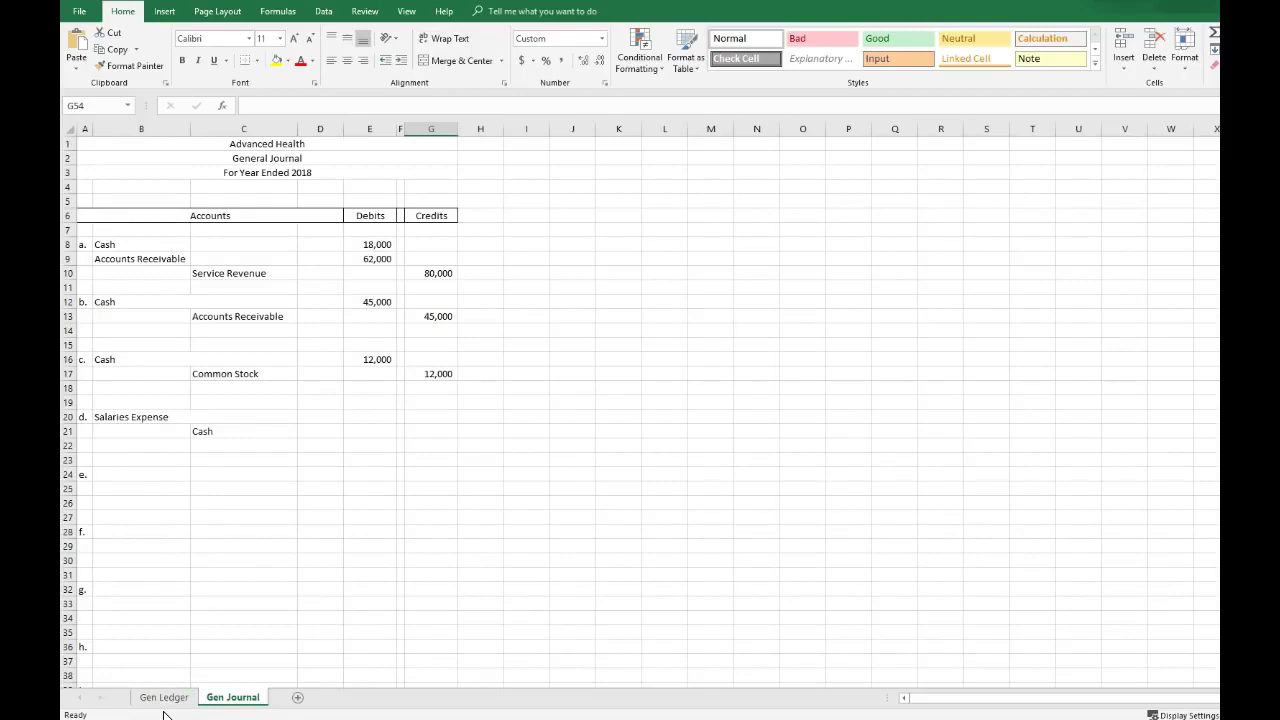
- In the Gen Ledger sheet, post entry a's cash debit to I8 of the Cash T-account with ='Gen Journal'!E8
click(164, 698)
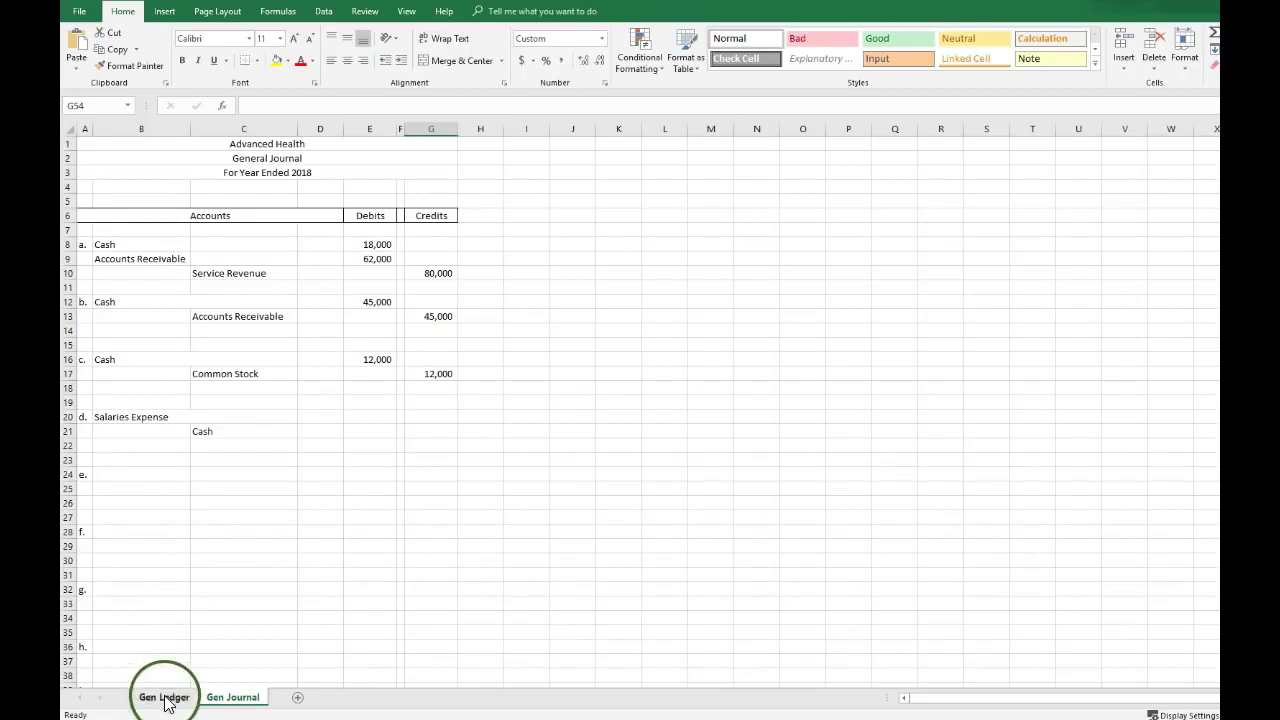
click(164, 698)
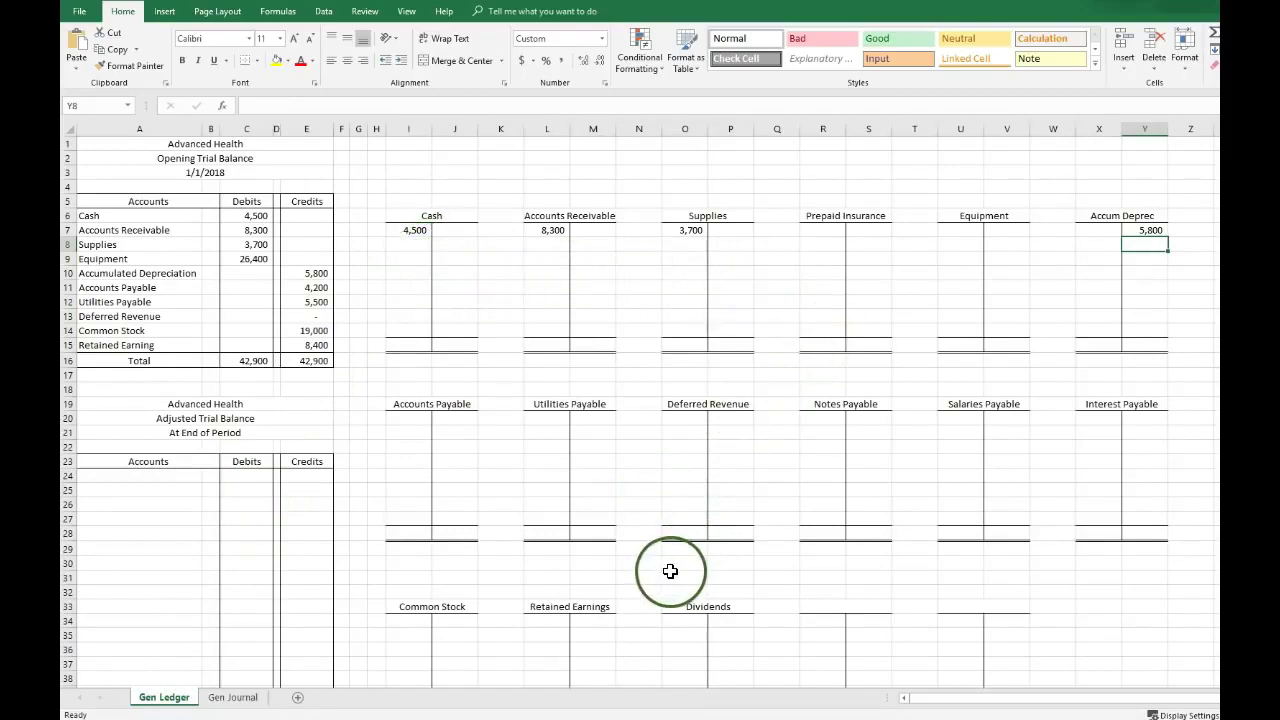
click(236, 700)
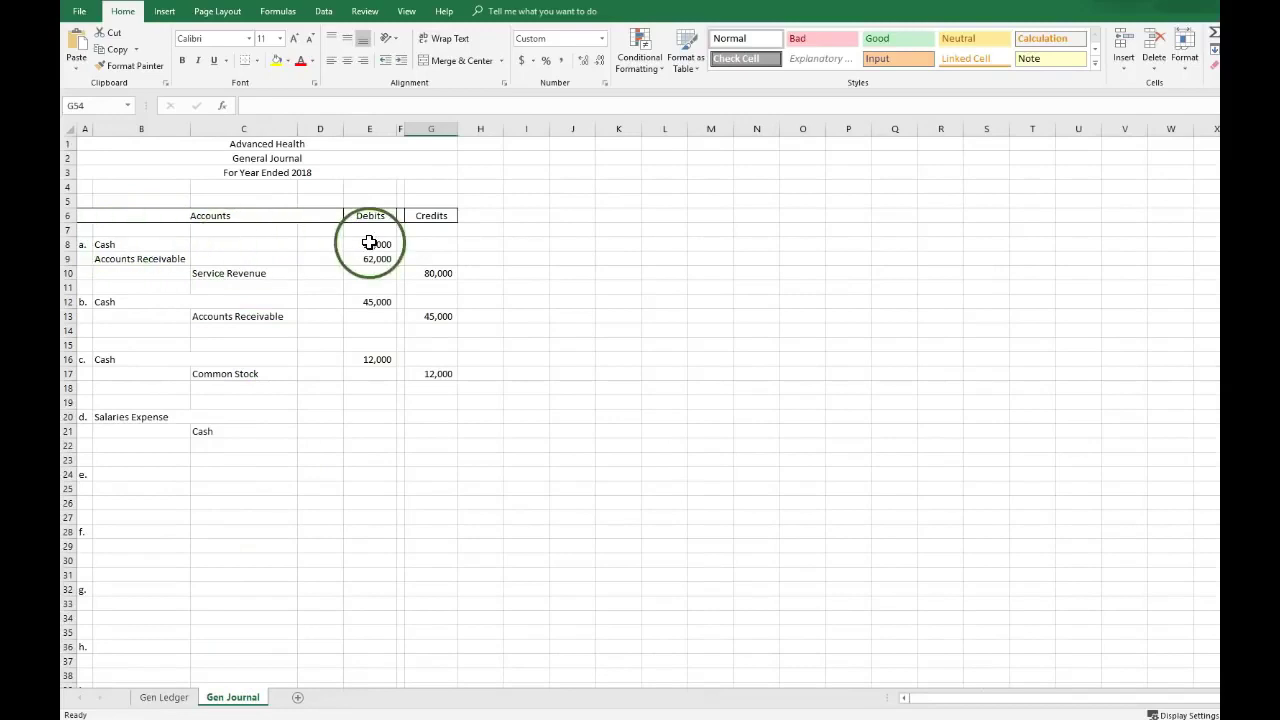
click(162, 698)
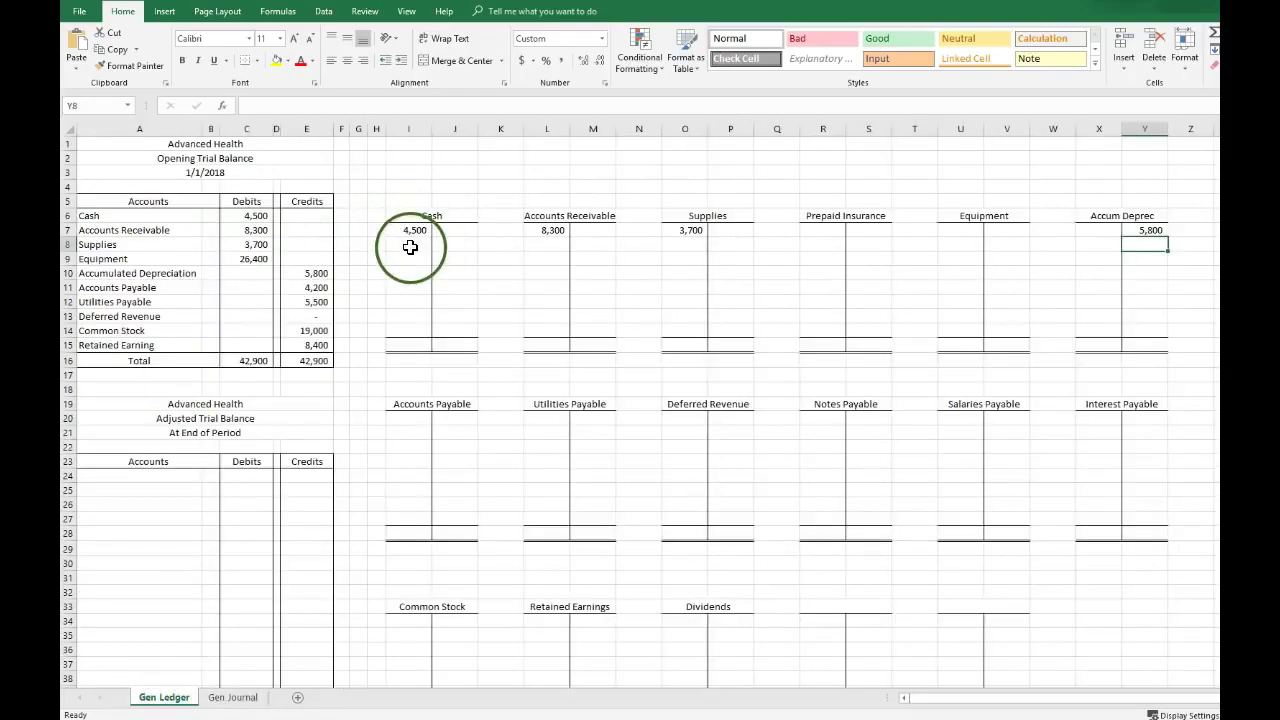
click(408, 248)
click(402, 249)
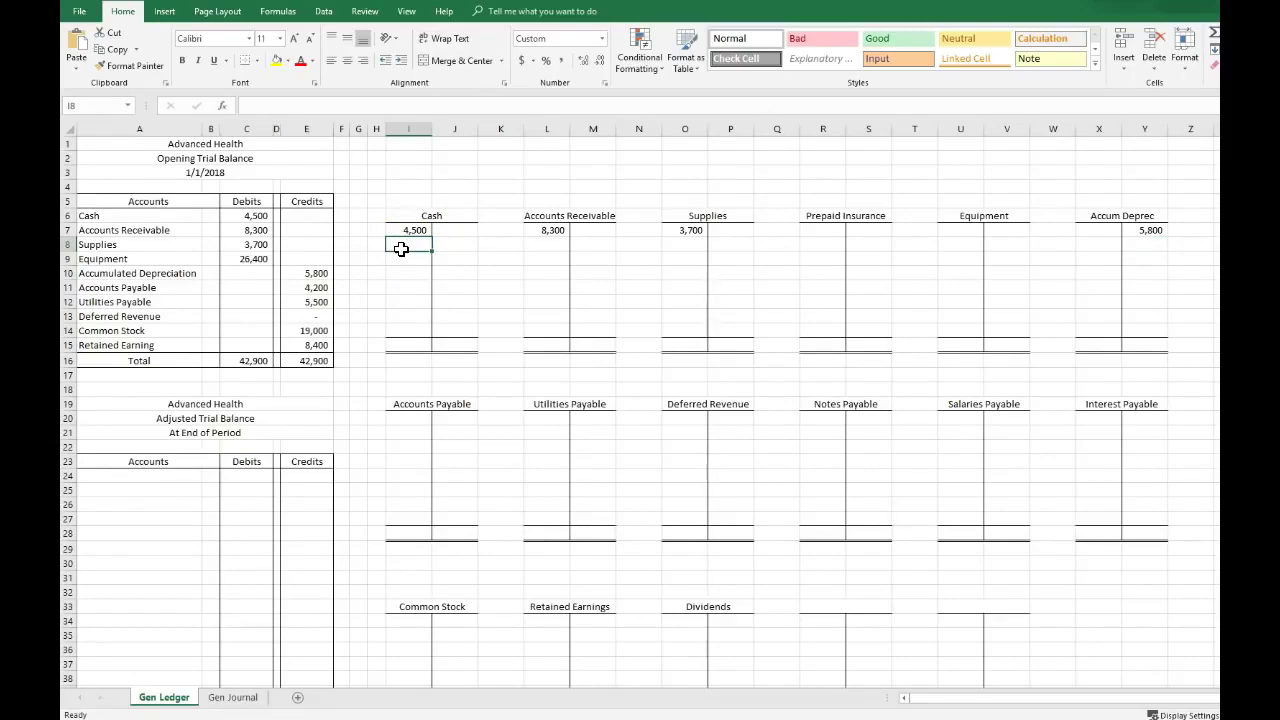
text(=)
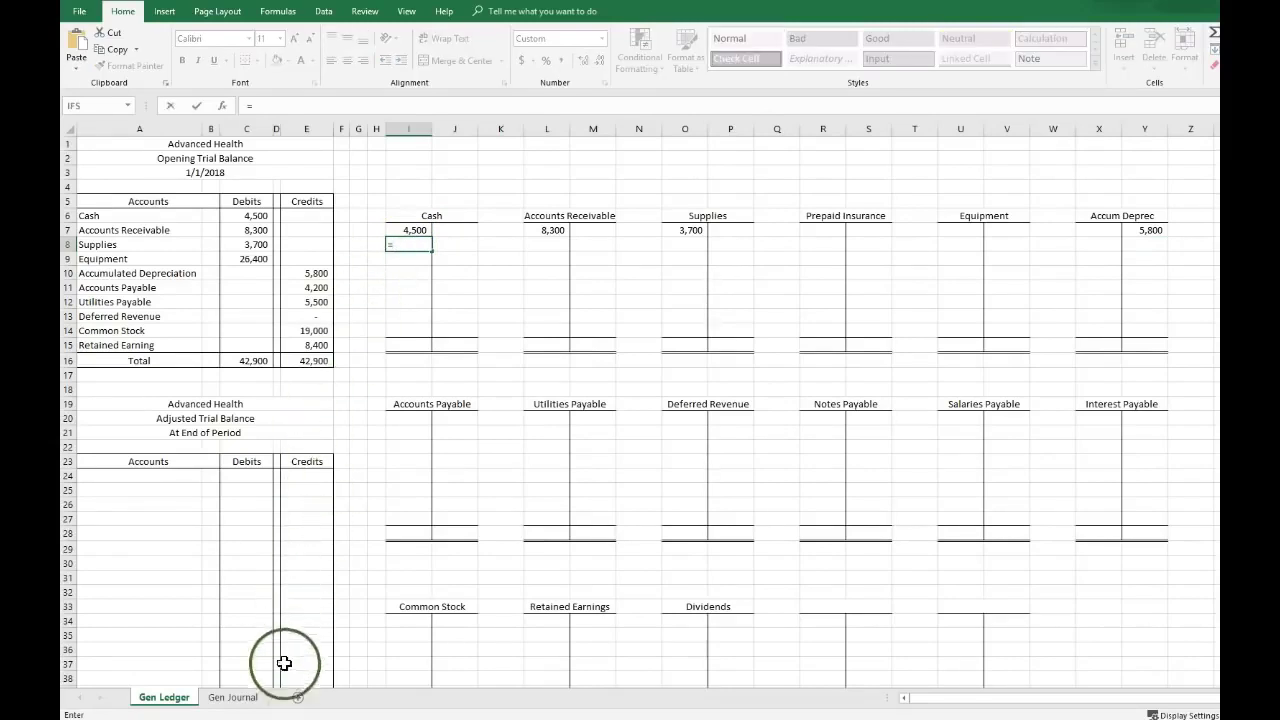
click(240, 697)
click(366, 246)
key(Return)
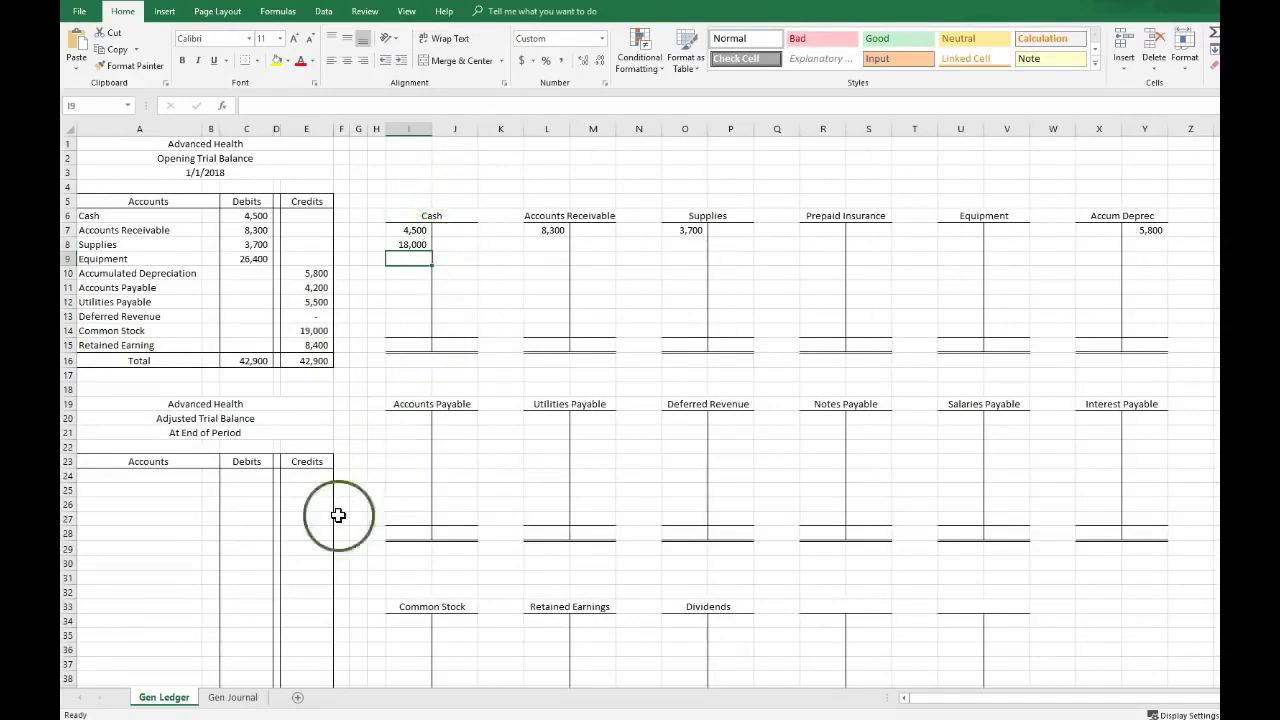
- Post entry a's receivable debit to L8 of the Accounts Receivable T-account with ='Gen Journal'!E9
click(228, 697)
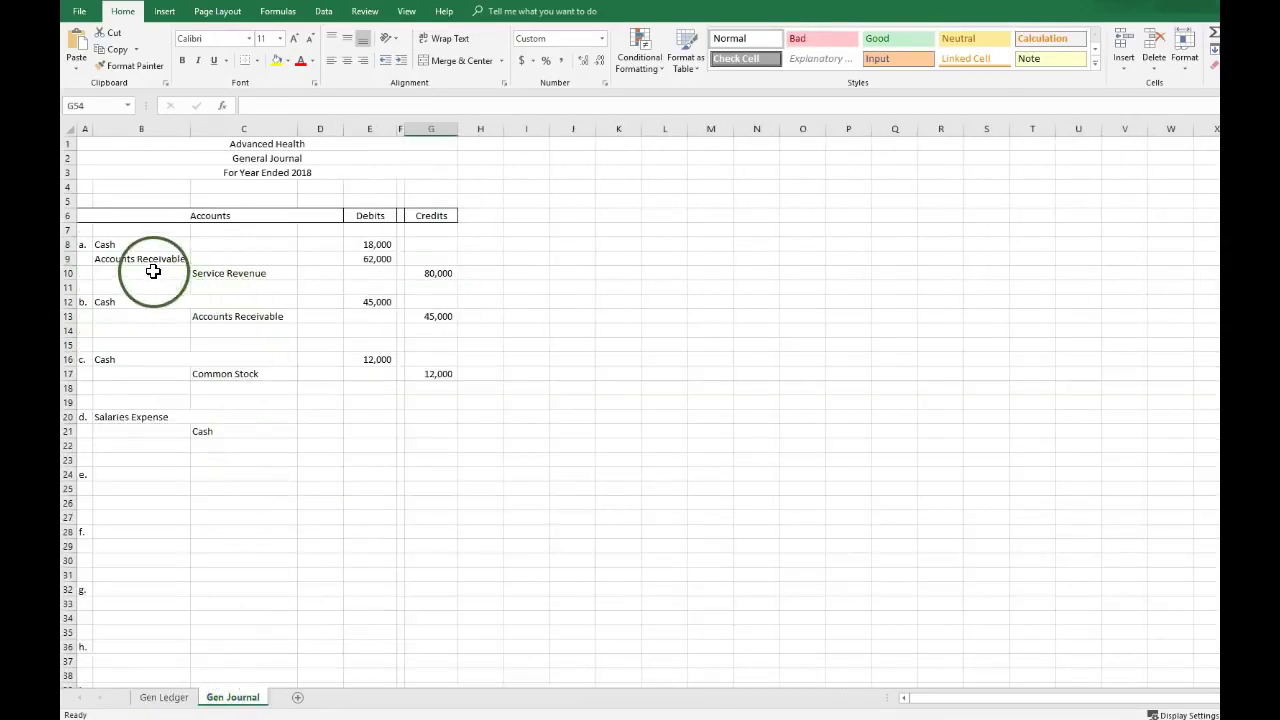
click(166, 697)
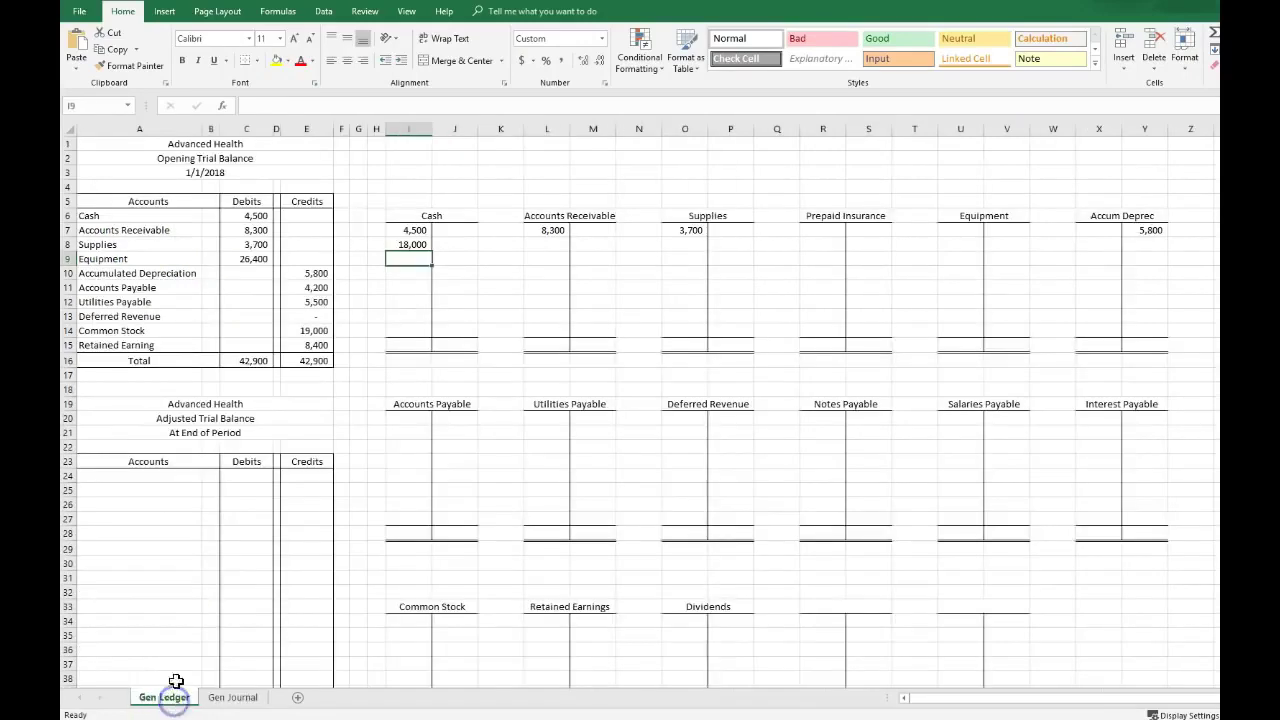
click(549, 246)
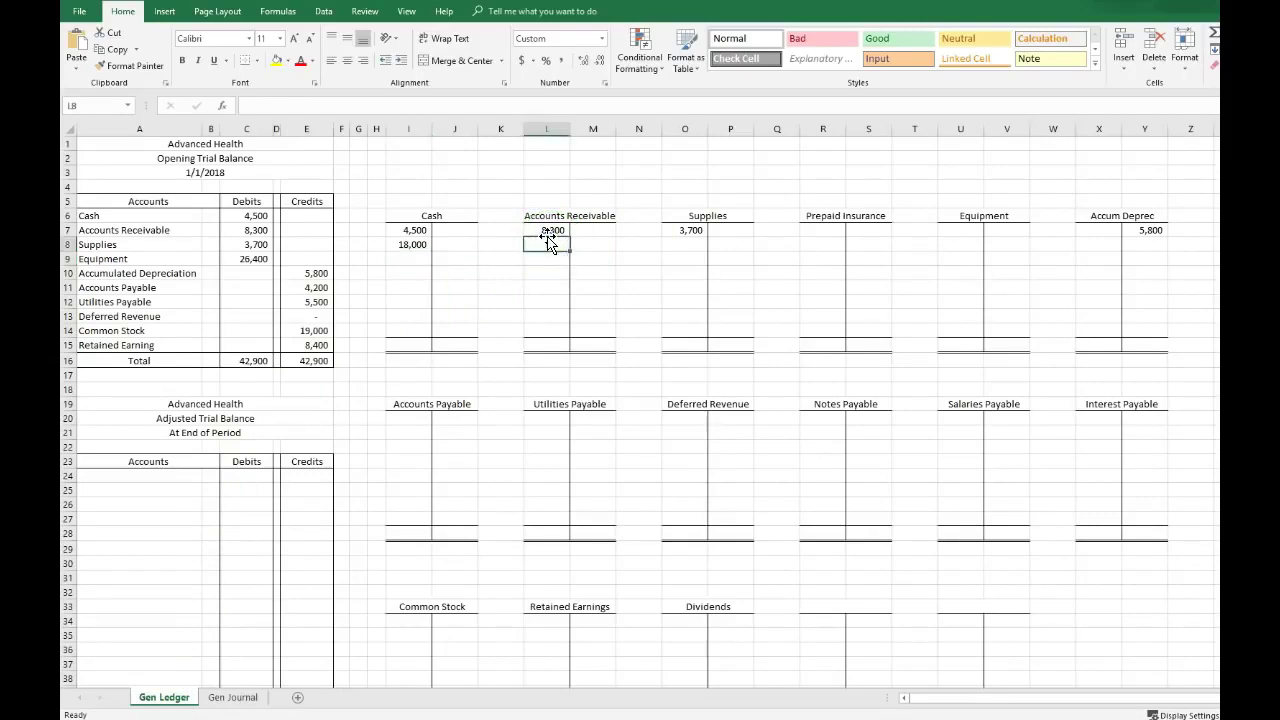
text(=)
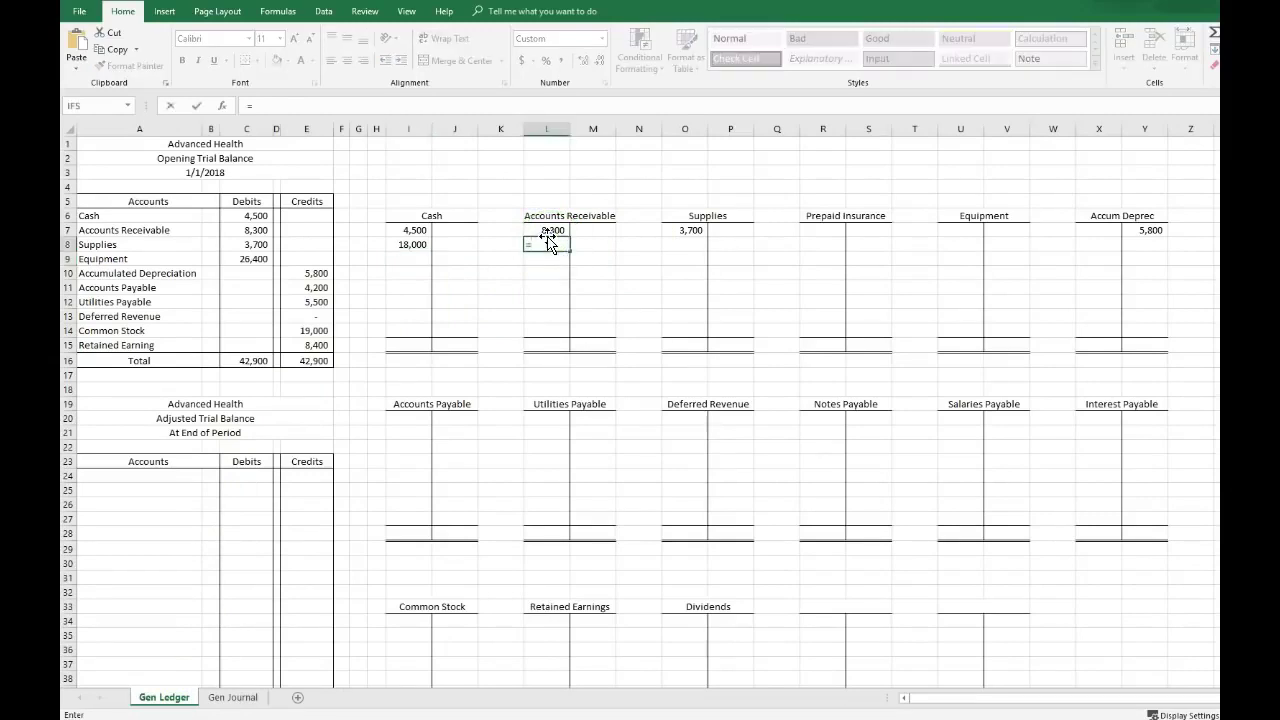
click(248, 700)
click(372, 258)
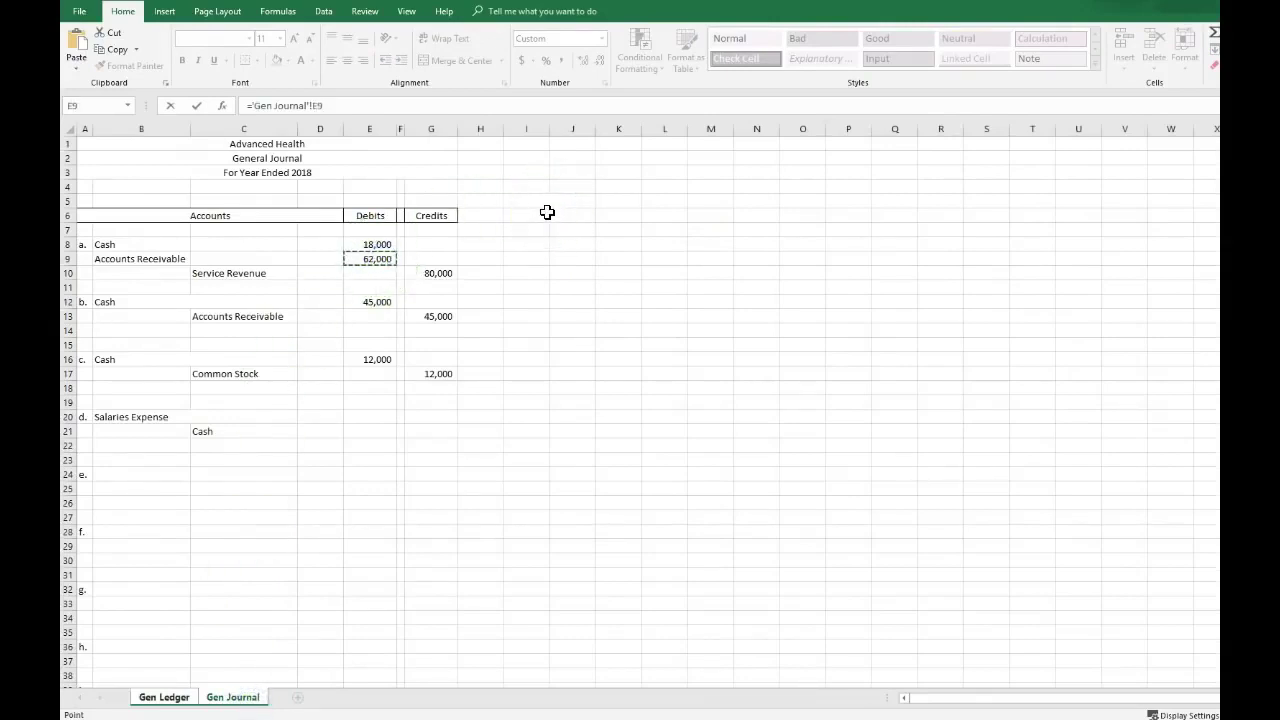
key(Return)
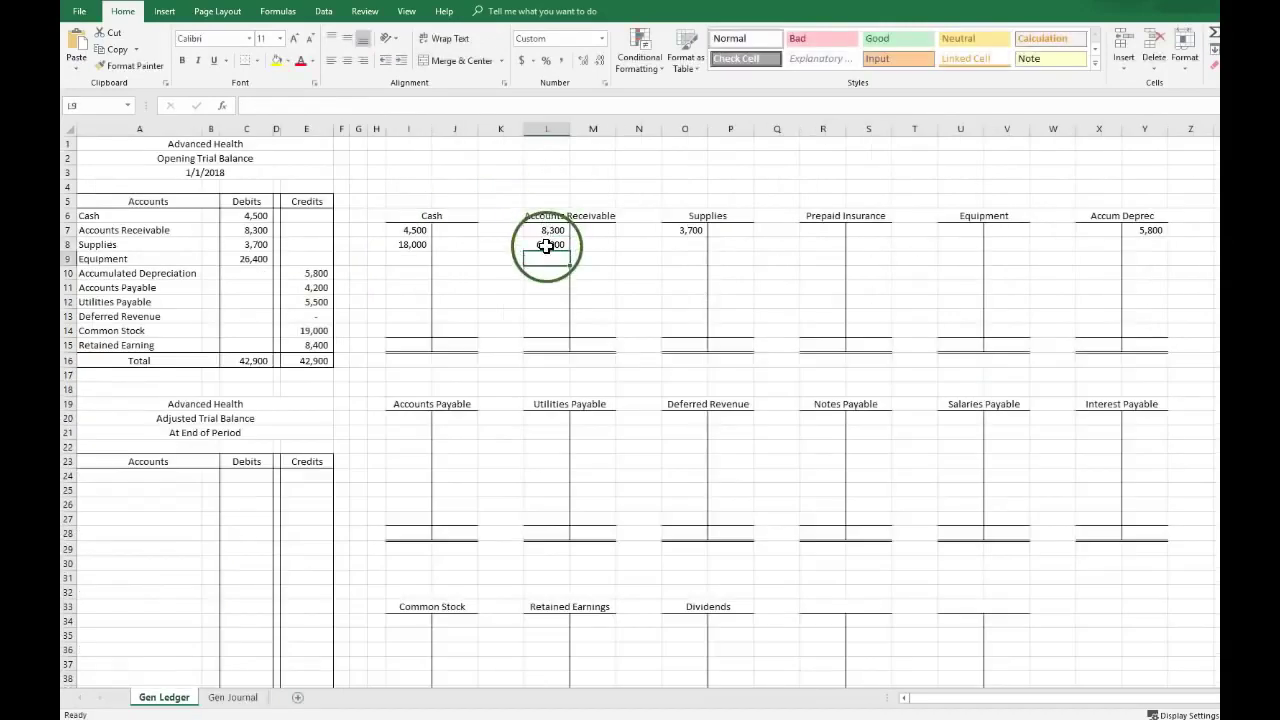
- Post entry a's revenue credit to J46 of the Service Revenue T-account with ='Gen Journal'!G10
click(231, 698)
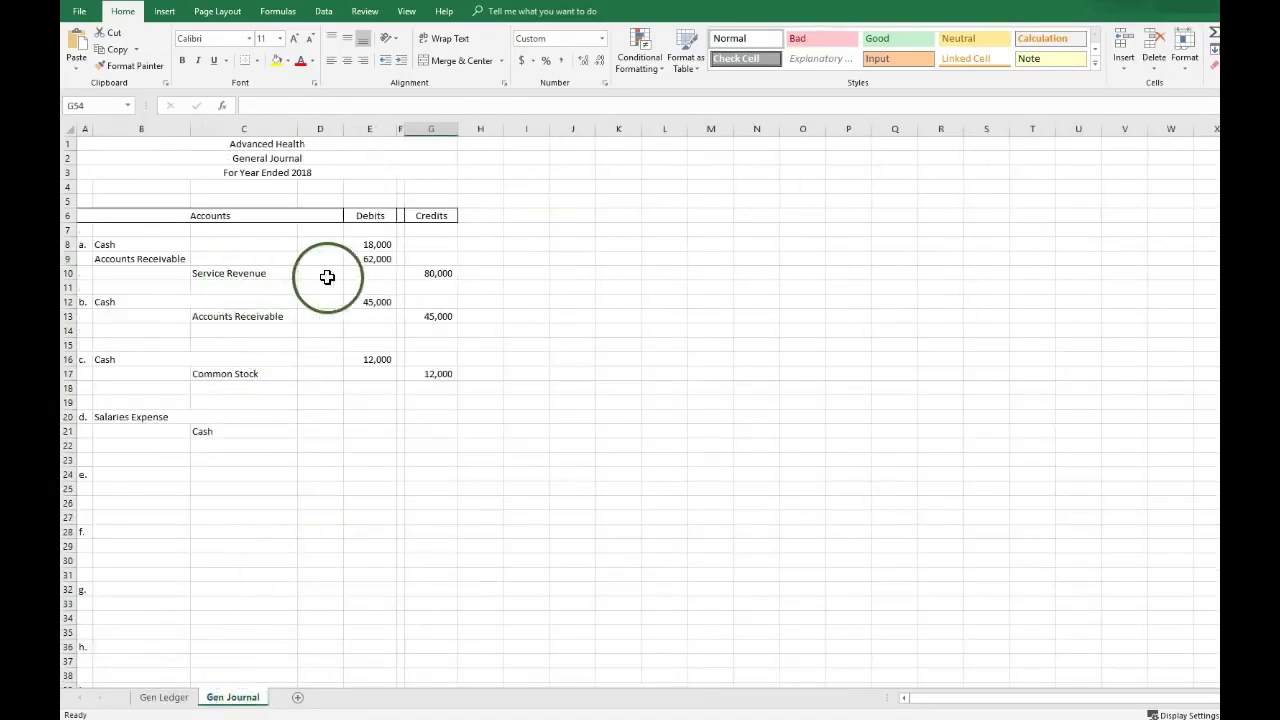
click(163, 697)
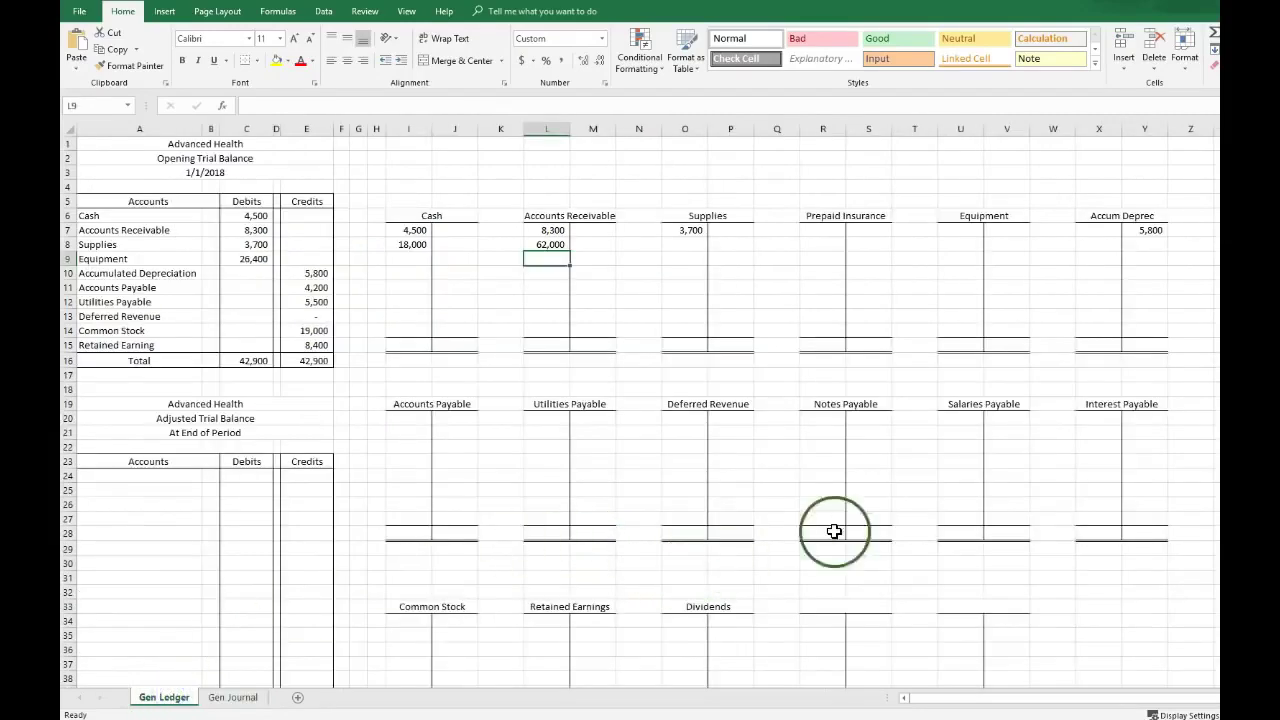
scroll(974, 531, down, 6)
scroll(979, 582, down, 1)
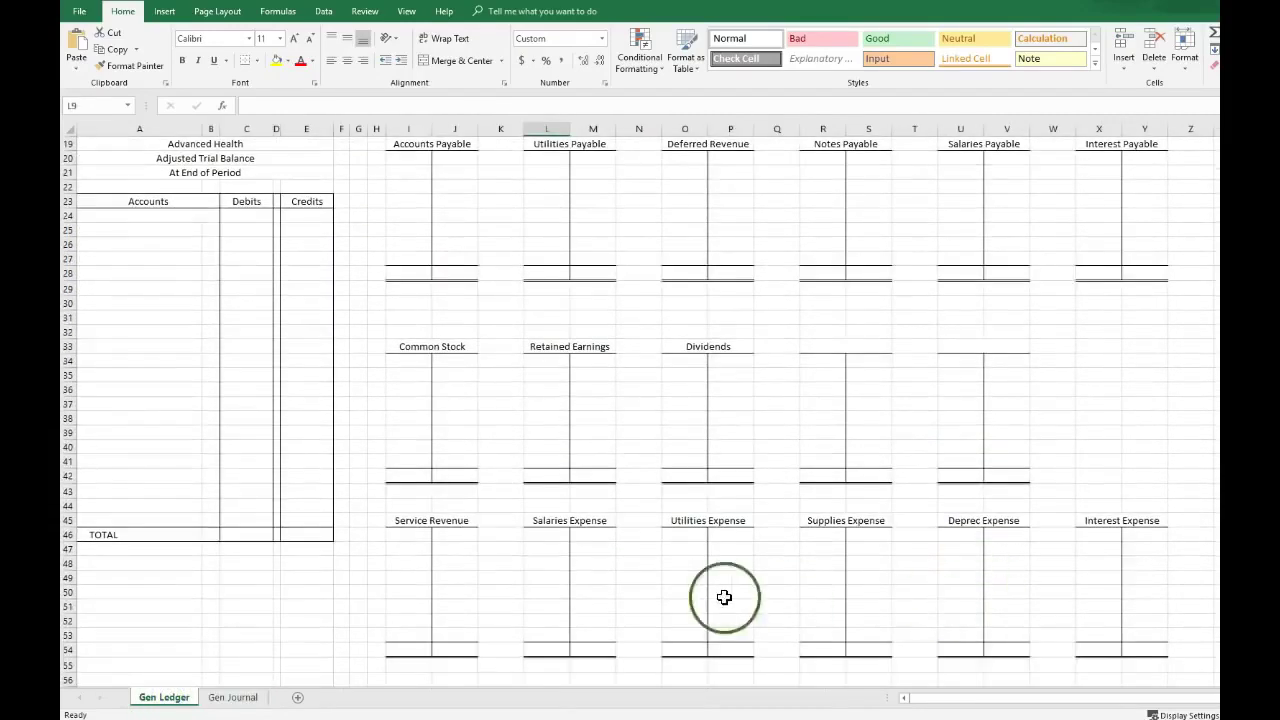
click(455, 538)
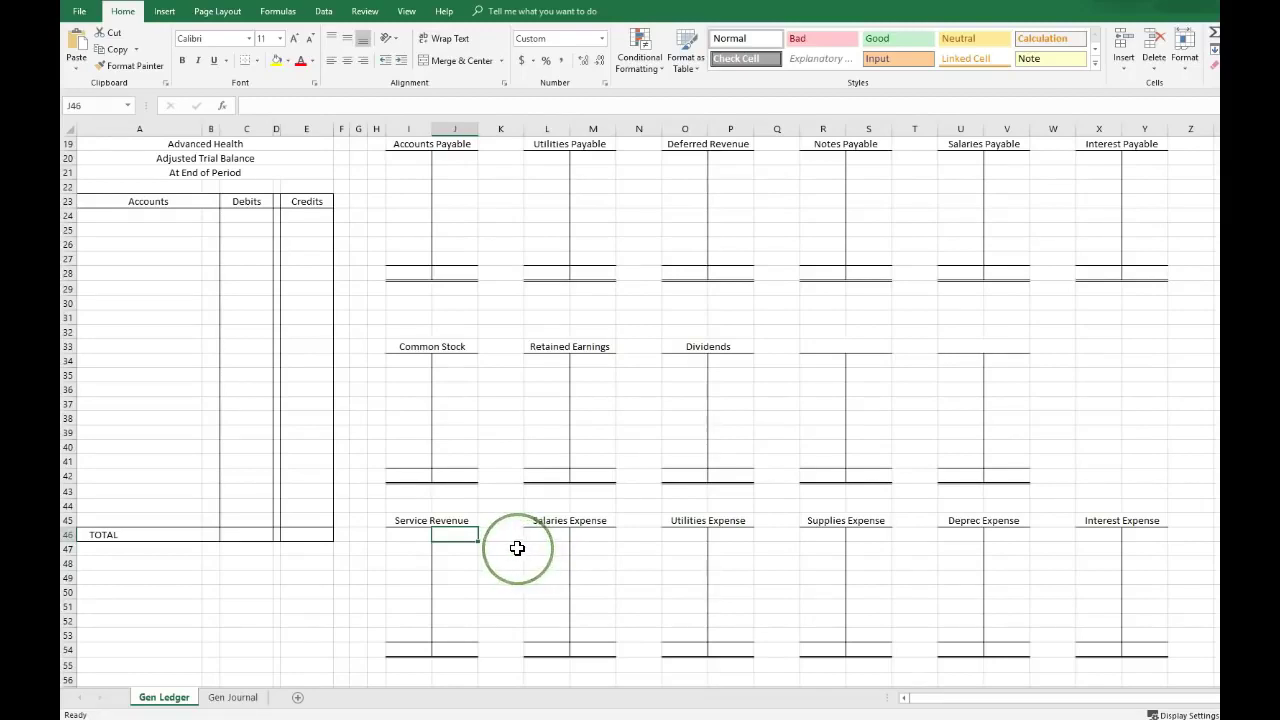
click(423, 532)
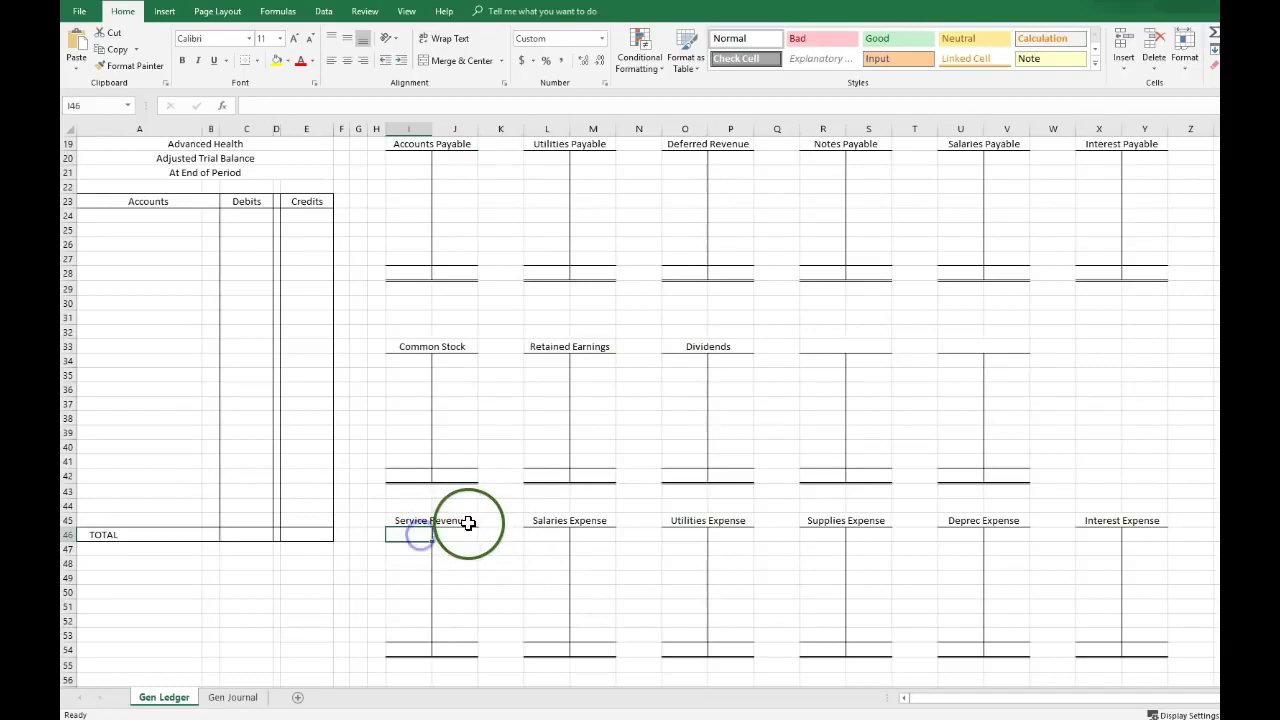
click(462, 533)
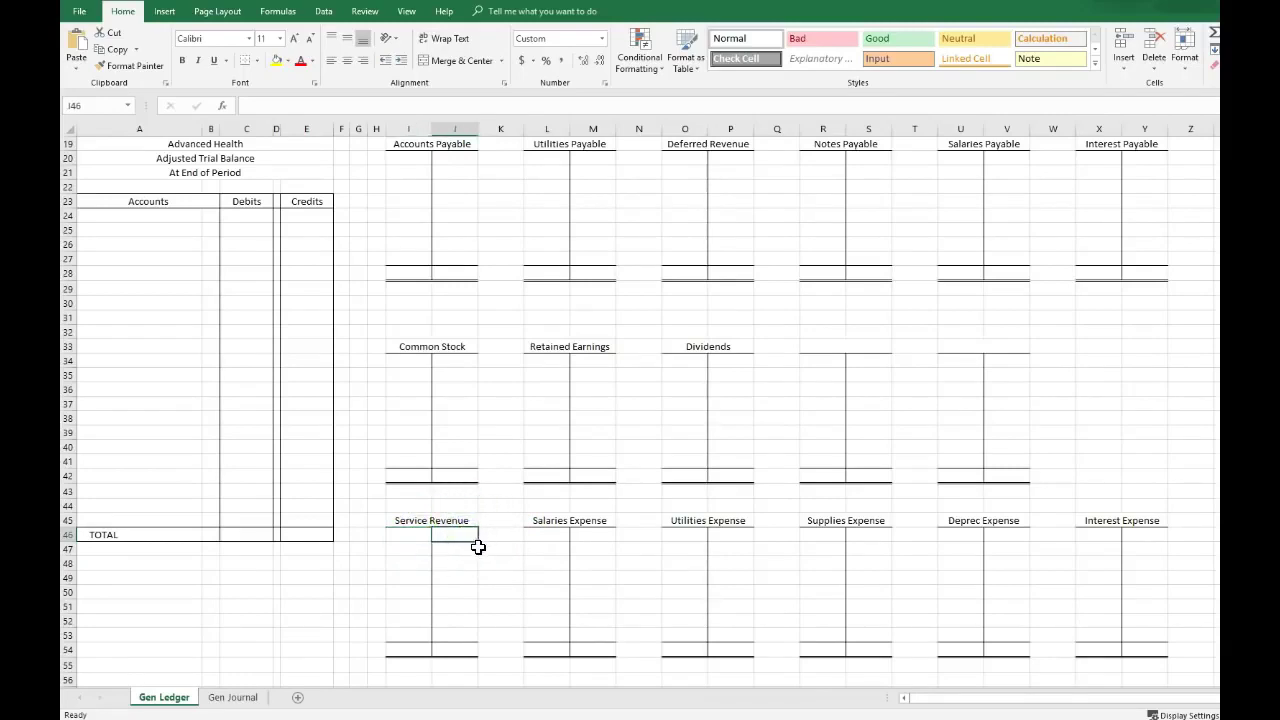
text(=)
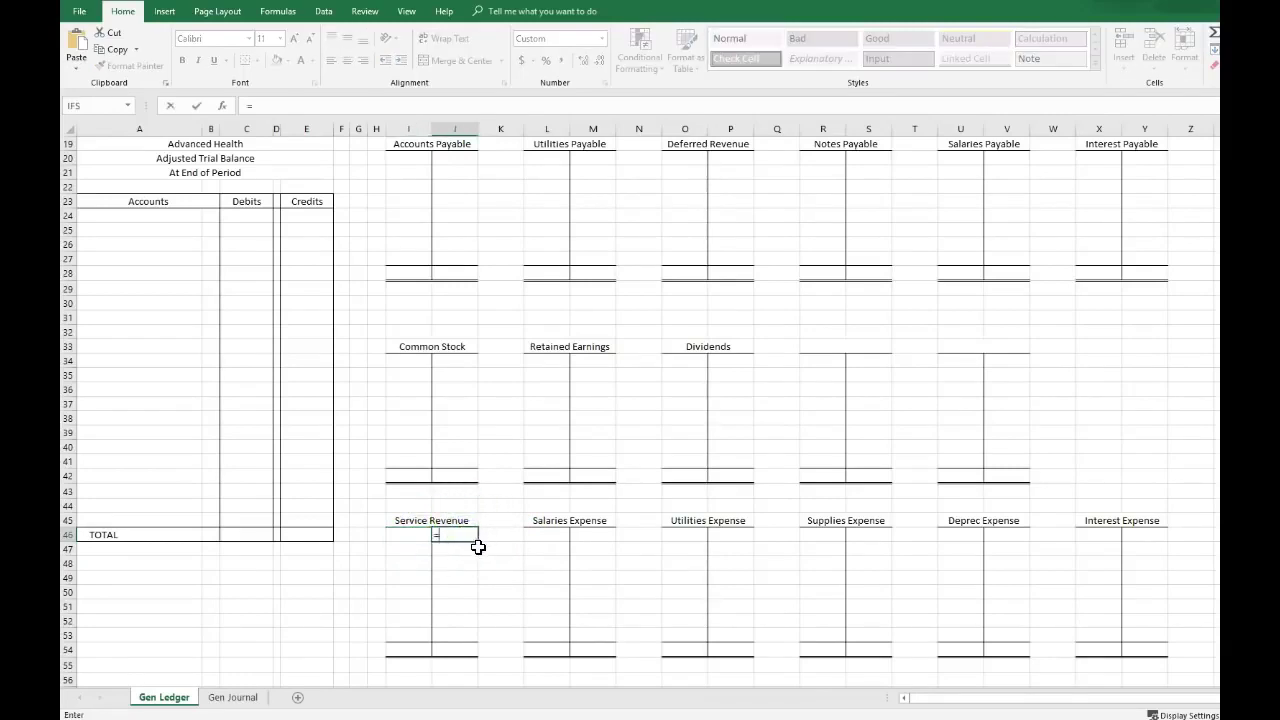
click(244, 703)
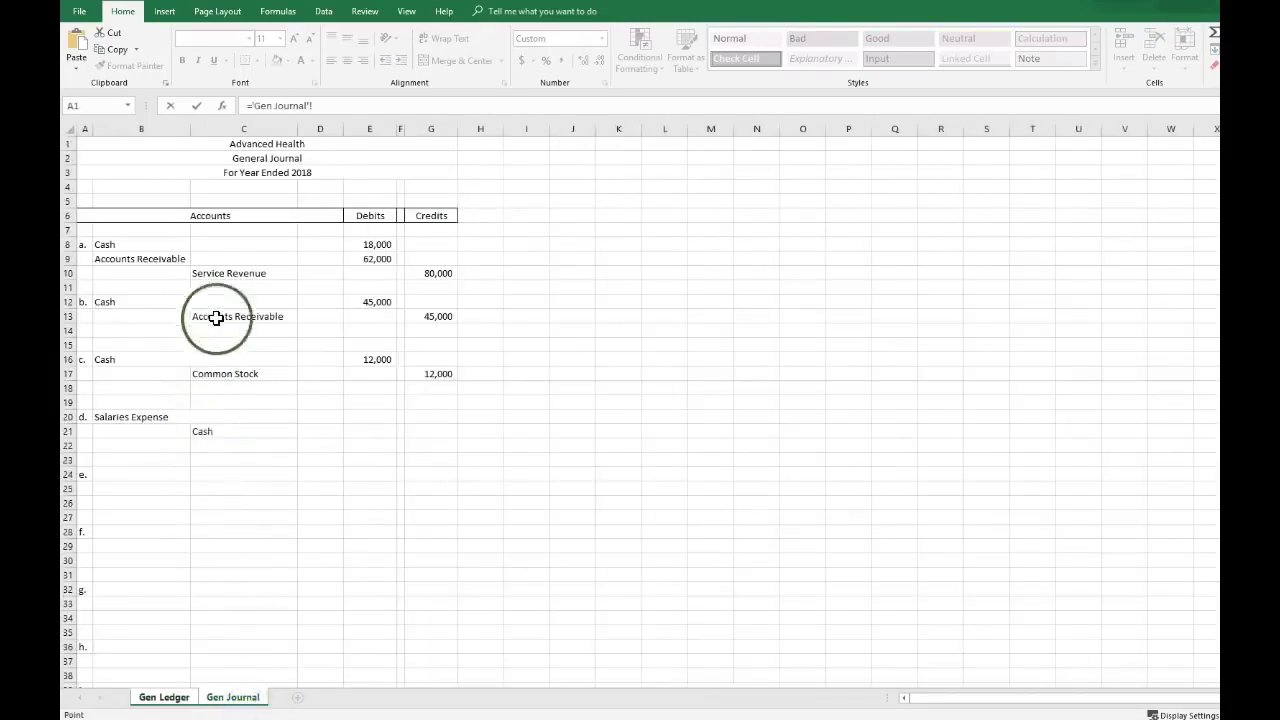
click(433, 274)
key(Return)
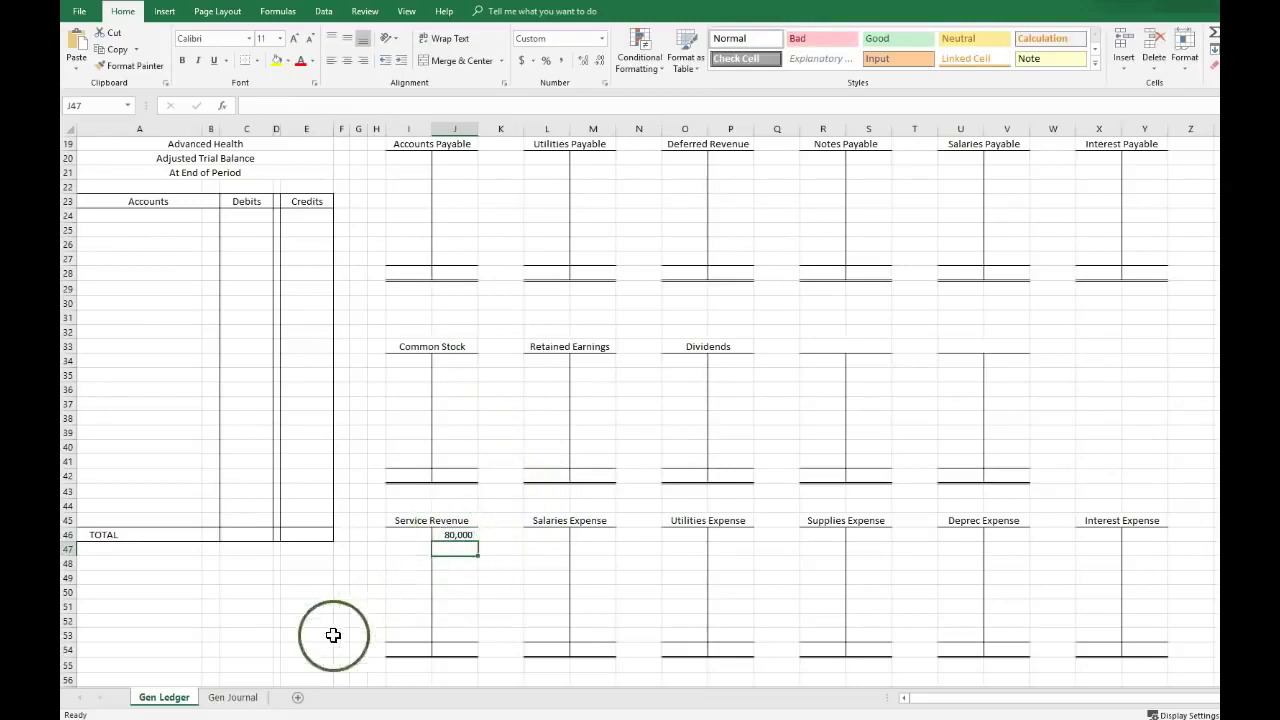
- Post entry b's cash debit to I9 of the Gen Ledger's Cash T-account with ='Gen Journal'!E12
click(236, 697)
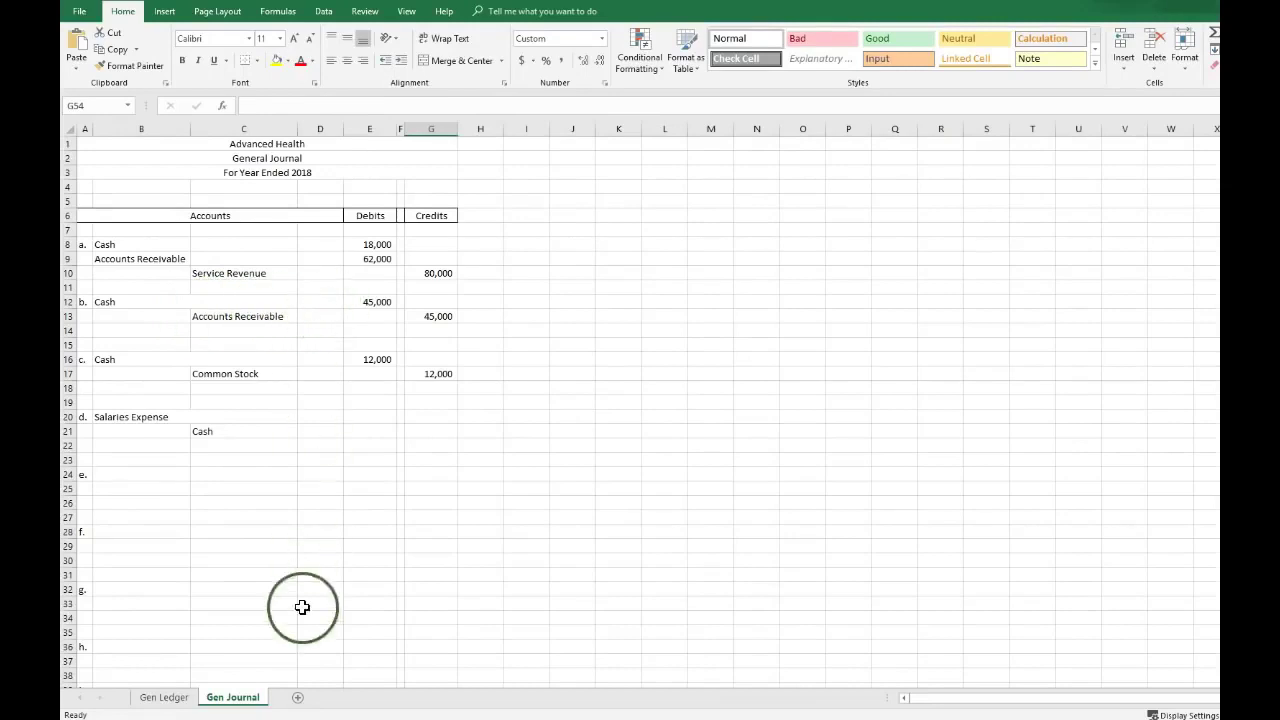
click(165, 697)
scroll(431, 358, up, 2)
scroll(431, 358, up, 5)
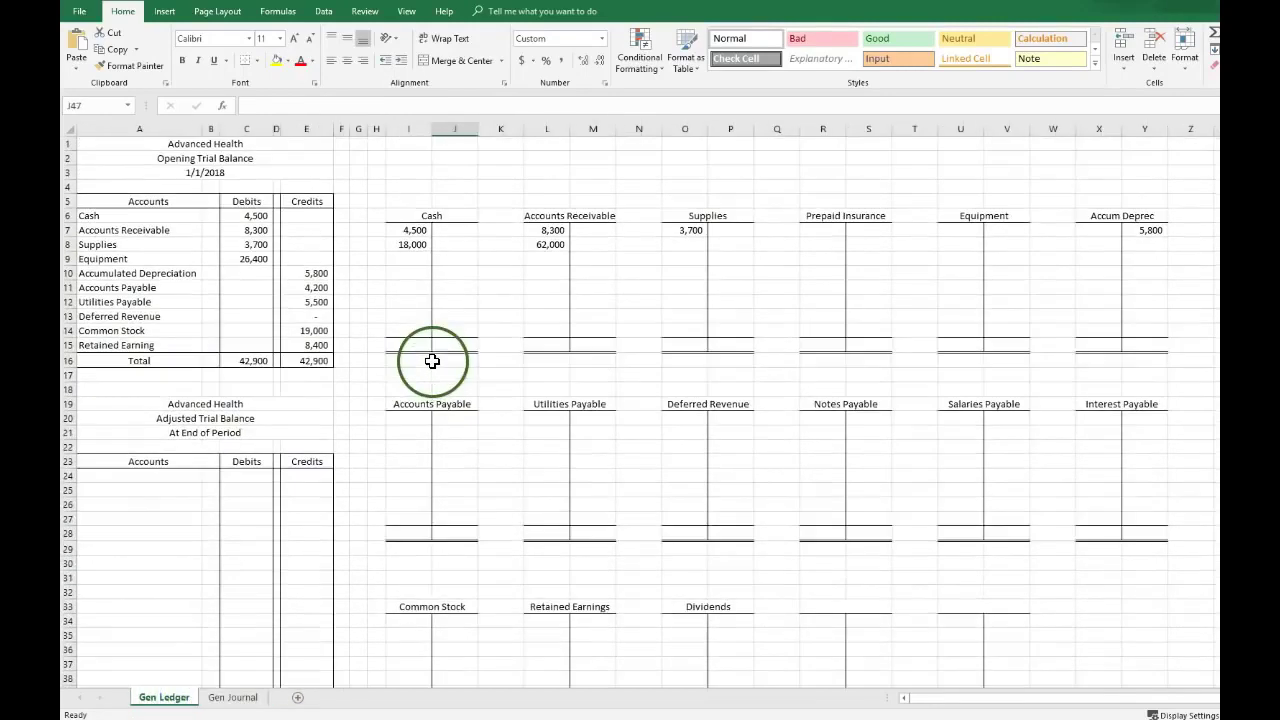
click(407, 262)
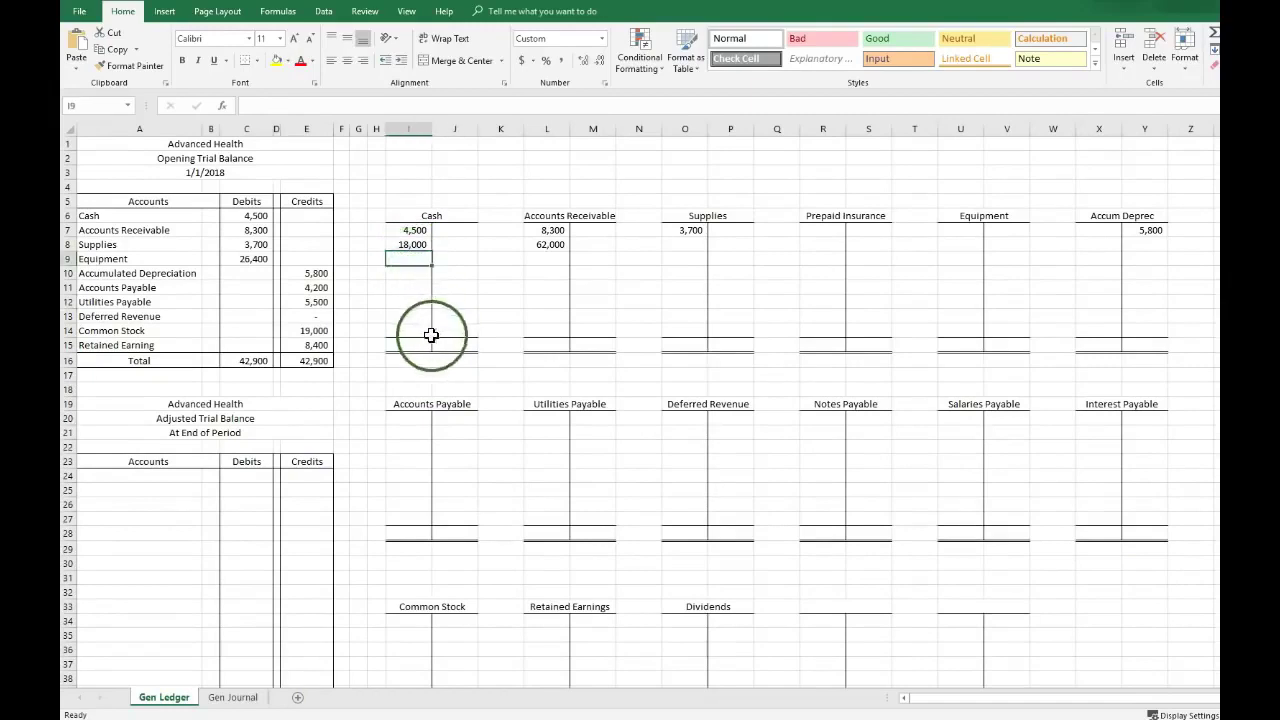
text(=)
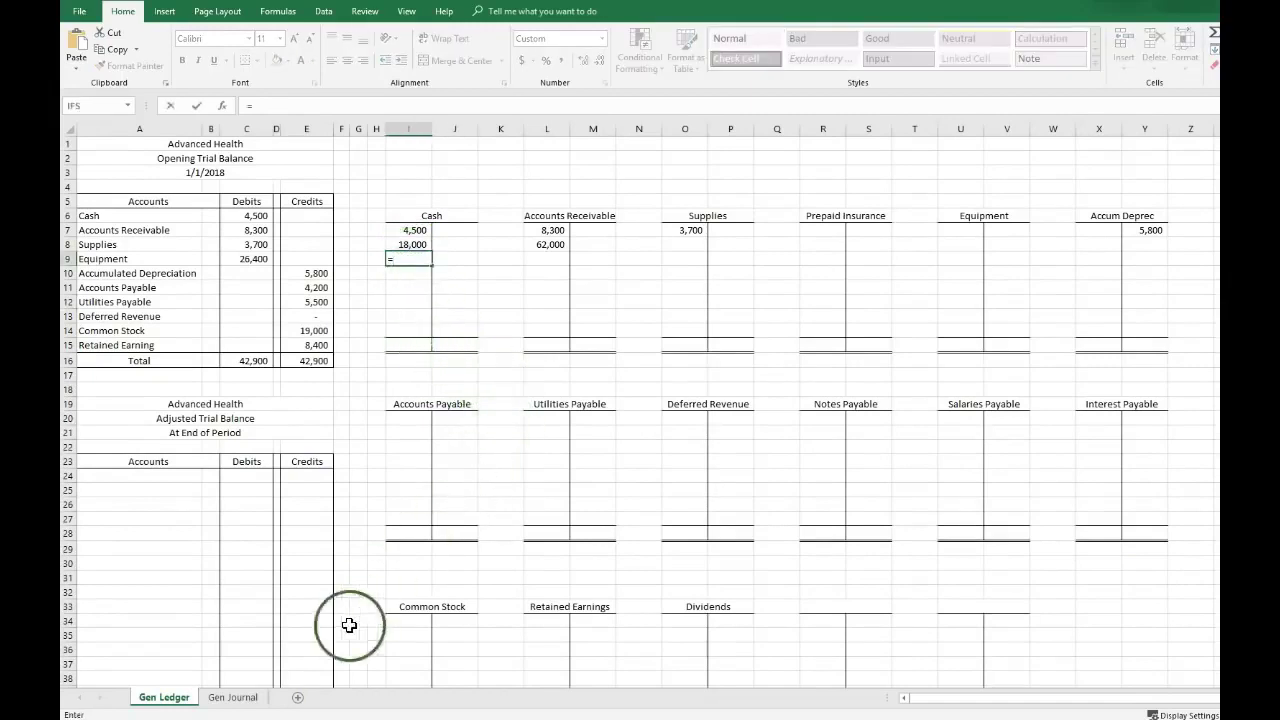
click(243, 704)
click(370, 303)
key(Return)
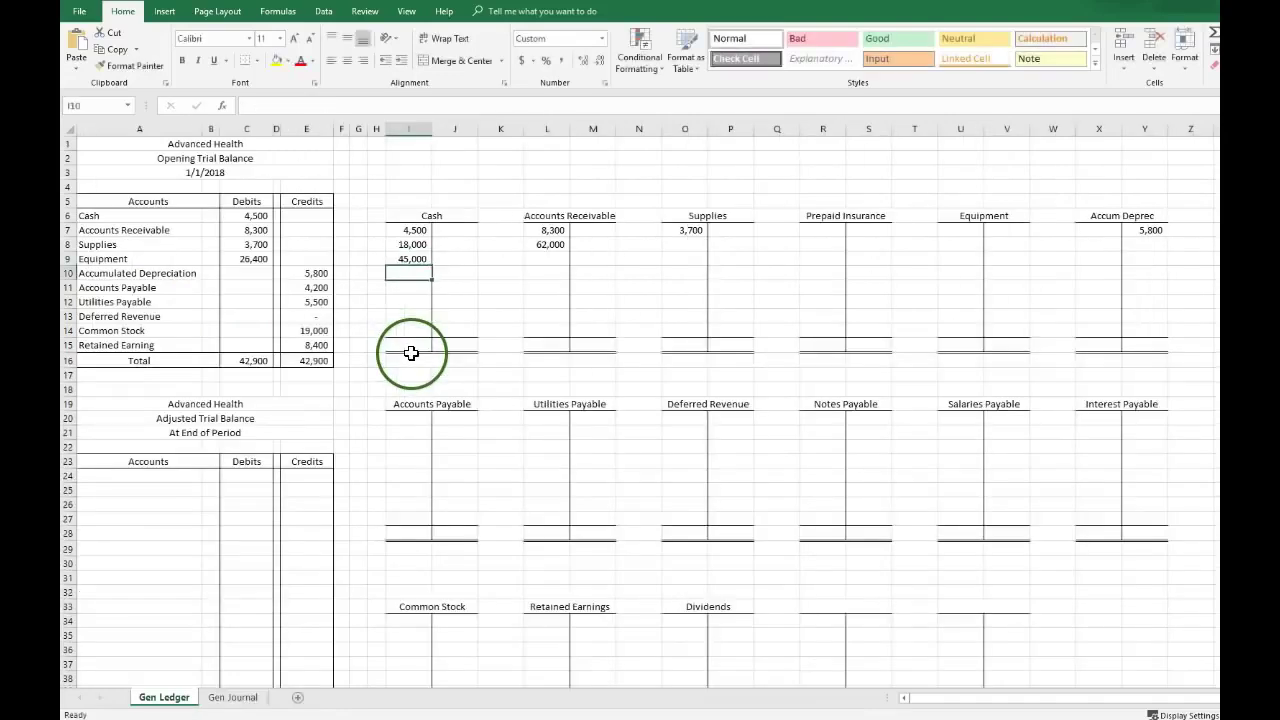
- Post entry b's receivable credit to M7 of the Accounts Receivable T-account with ='Gen Journal'!G13
click(238, 697)
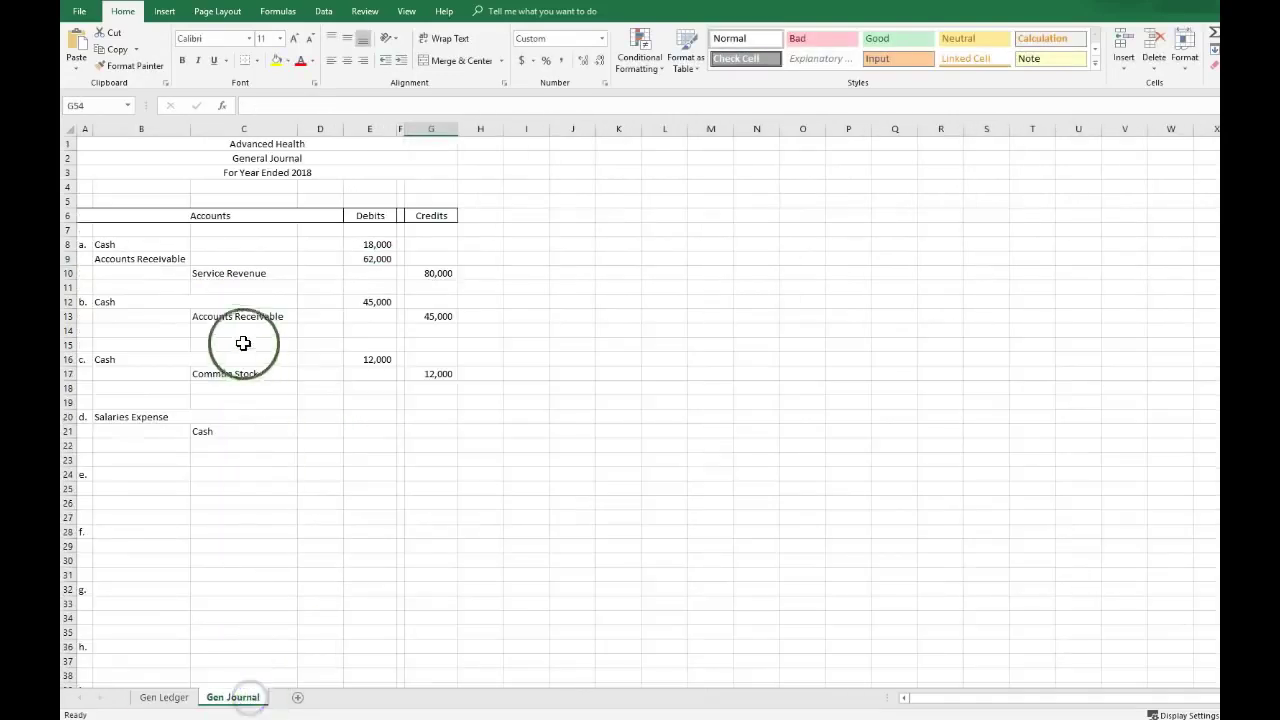
click(170, 697)
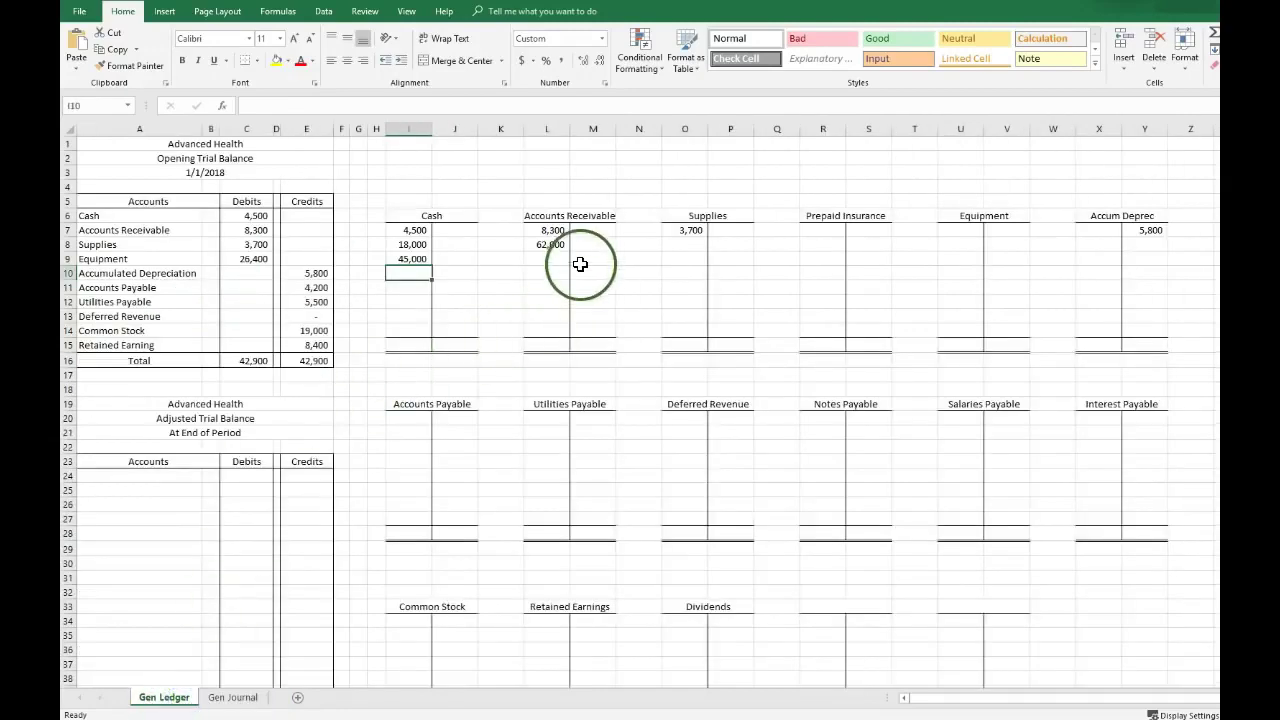
click(595, 233)
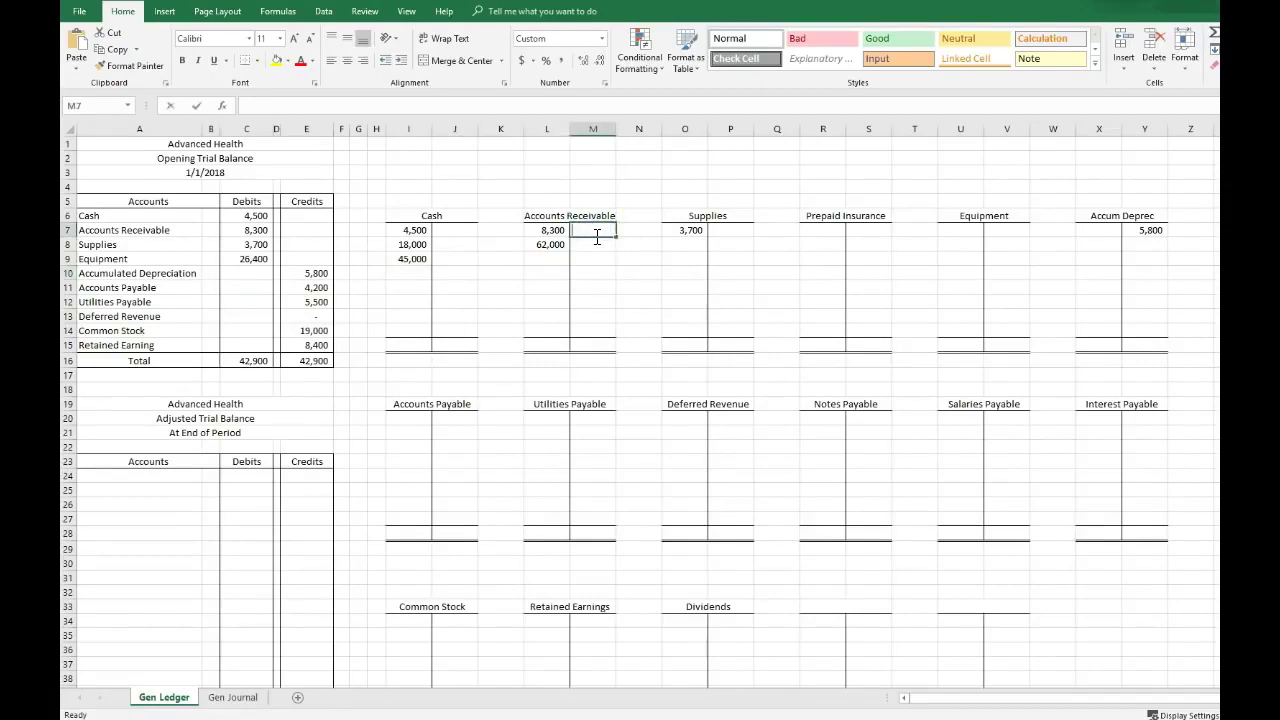
text(=)
click(232, 697)
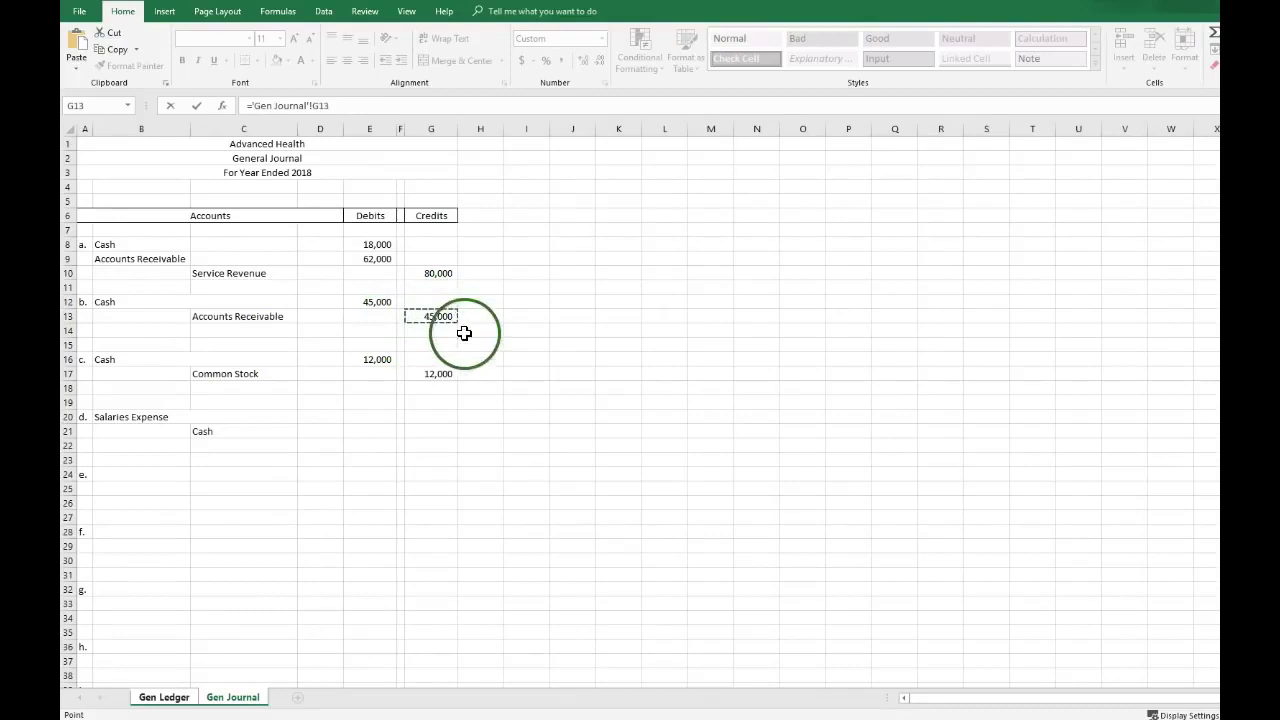
key(Return)
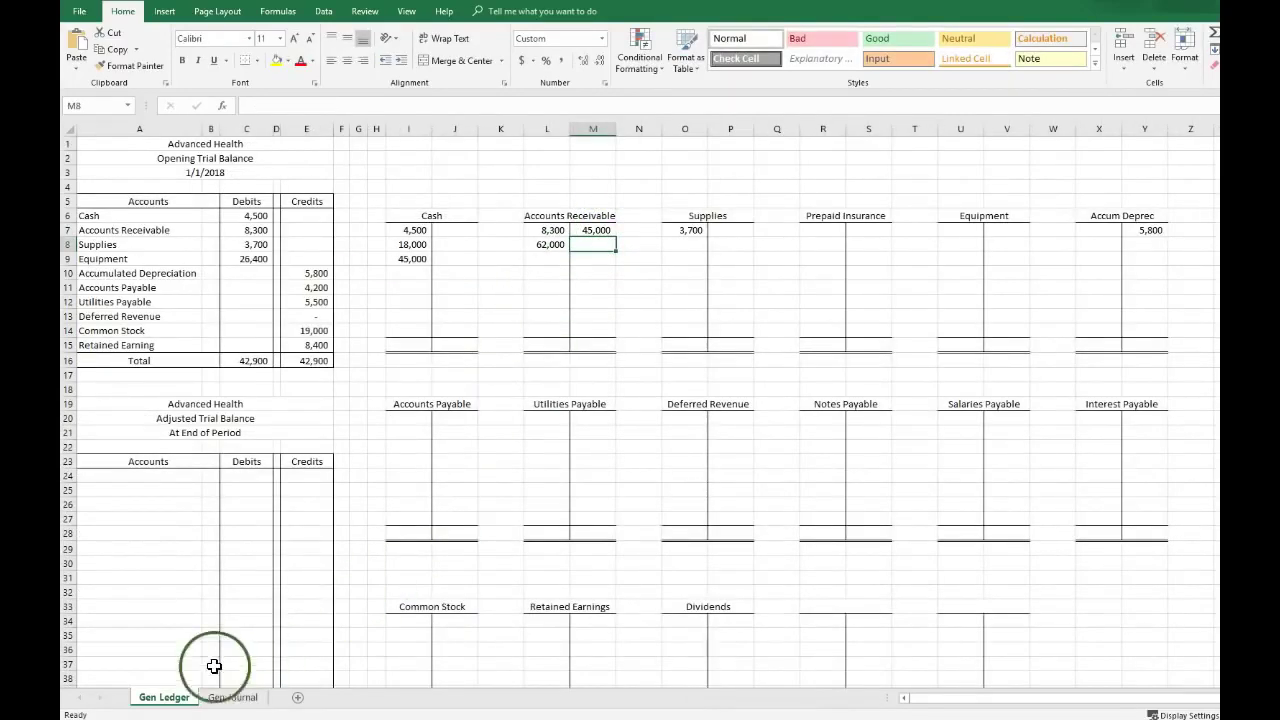
- Post entry c's cash debit to I10 of the Cash T-account with ='Gen Journal'!E16
click(235, 697)
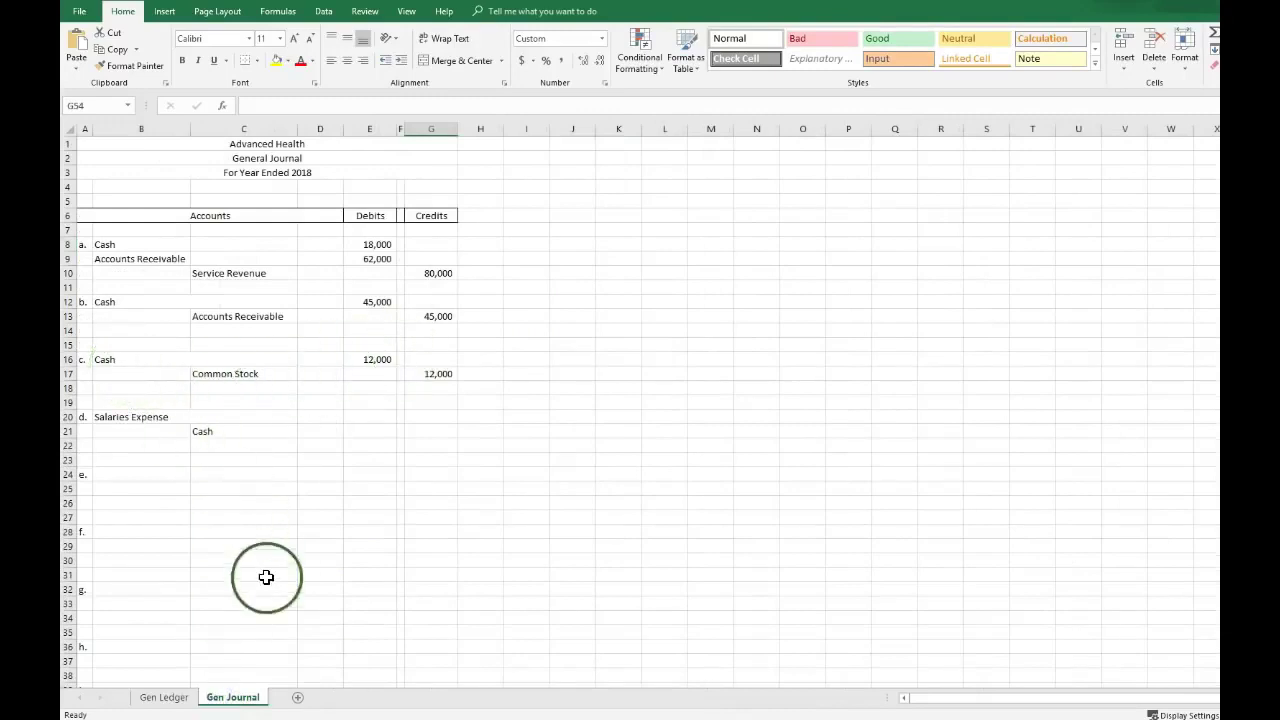
click(163, 697)
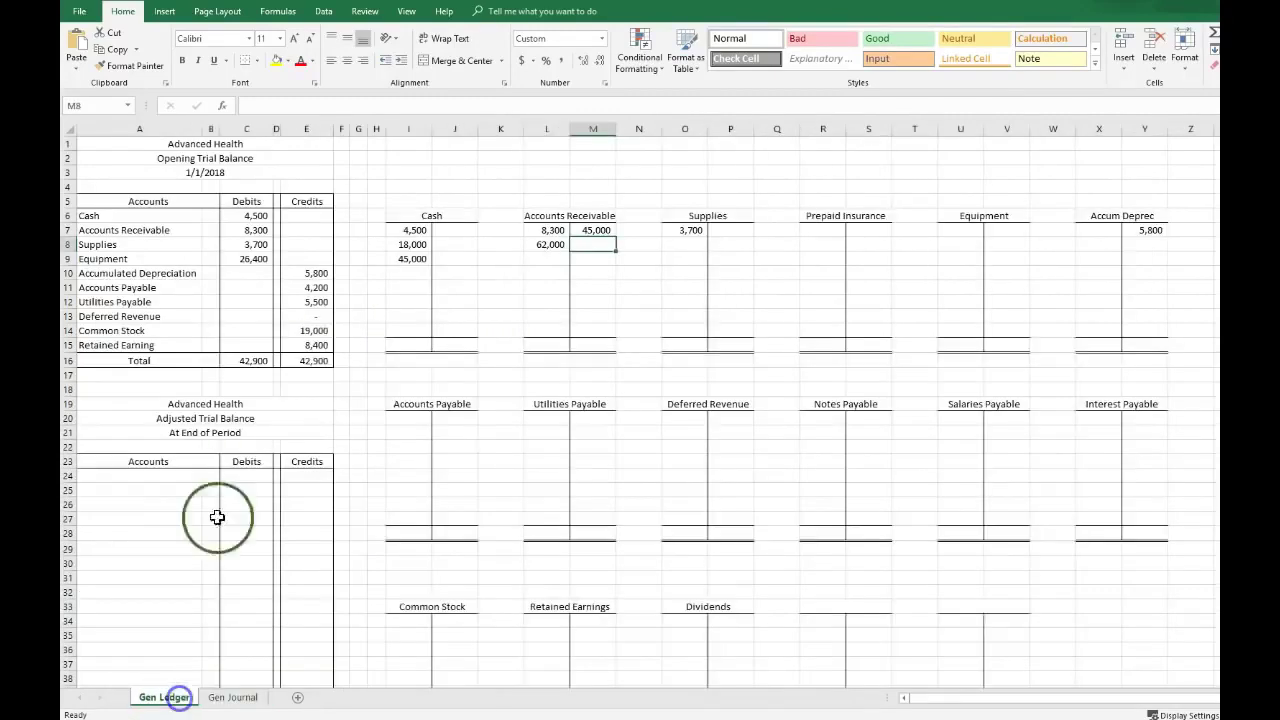
click(403, 275)
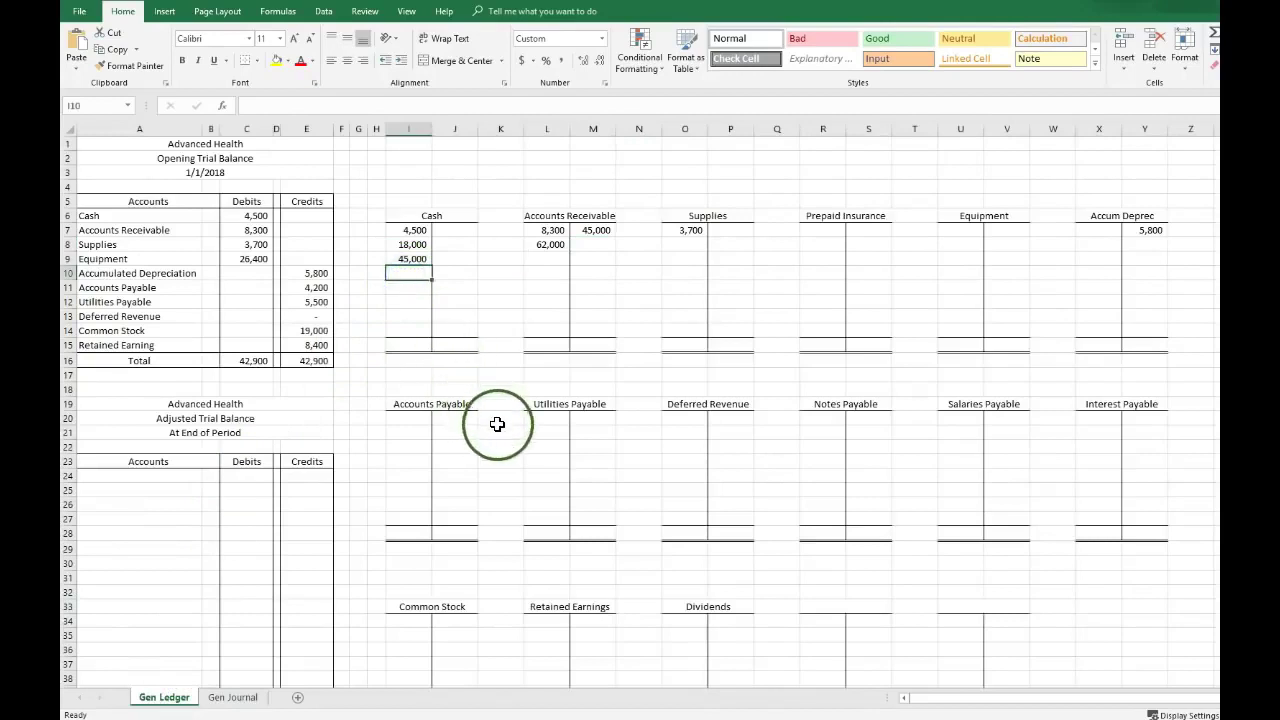
text(=)
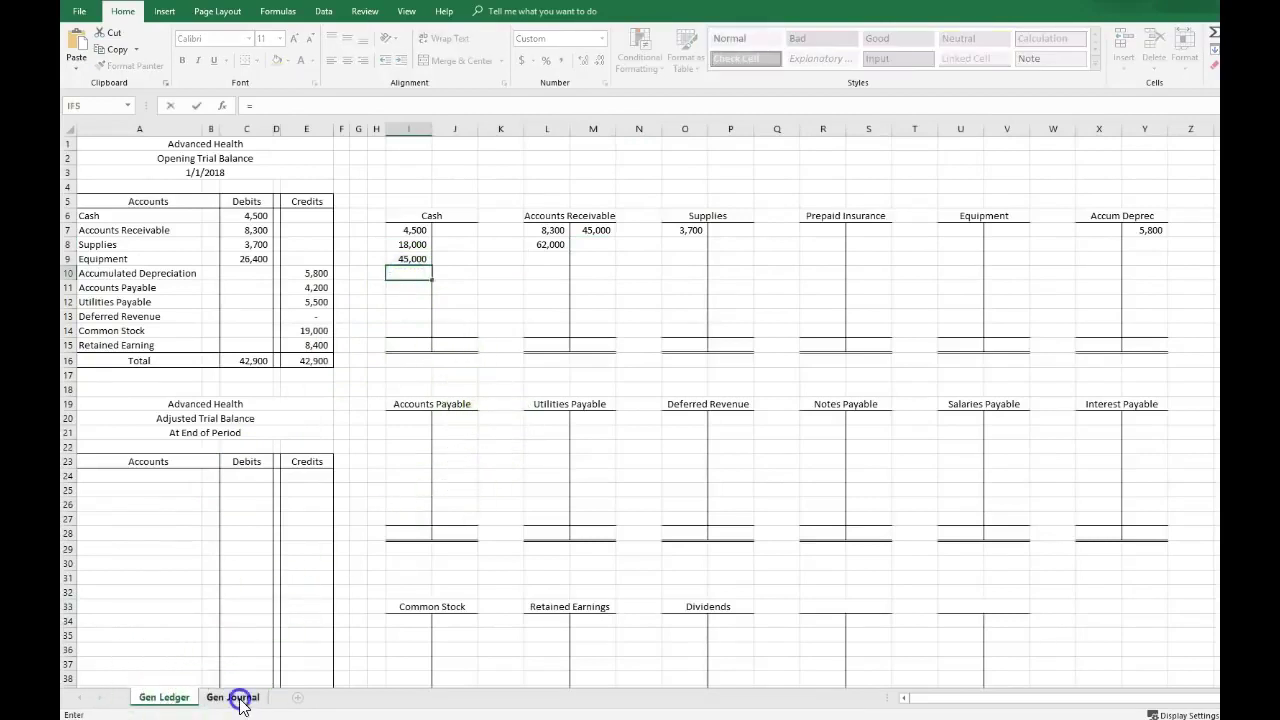
click(240, 700)
click(358, 359)
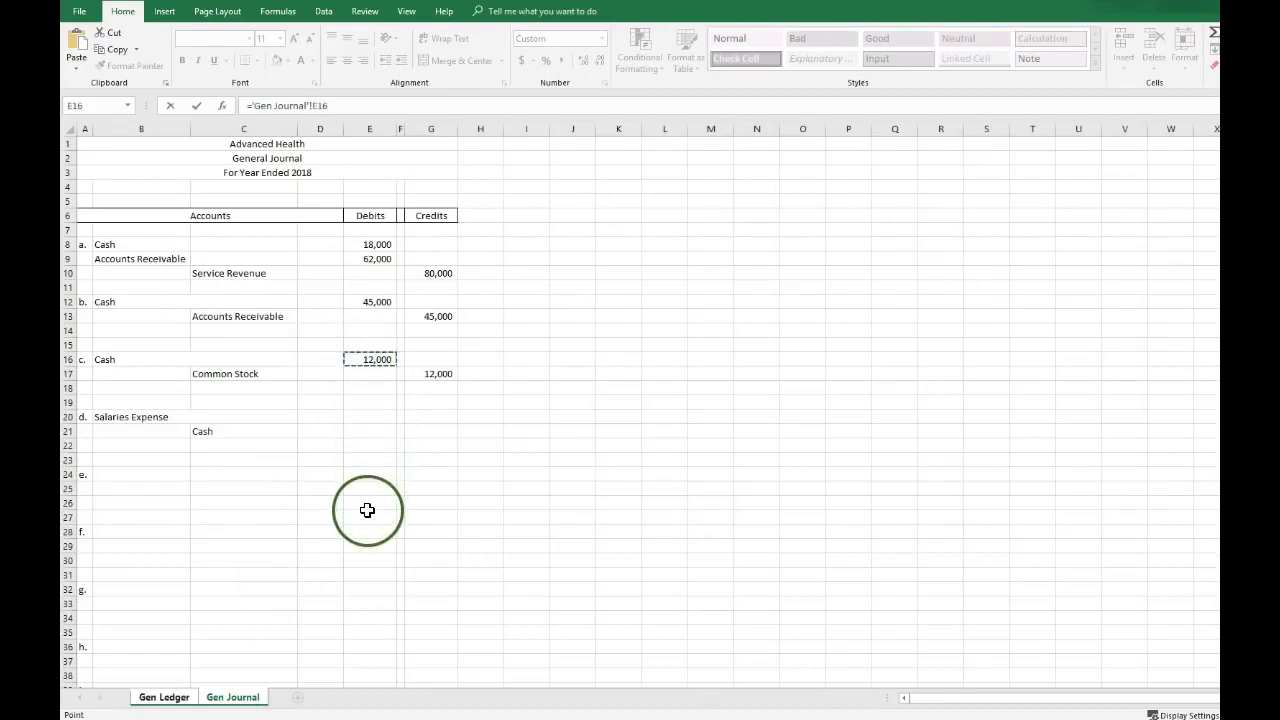
key(Return)
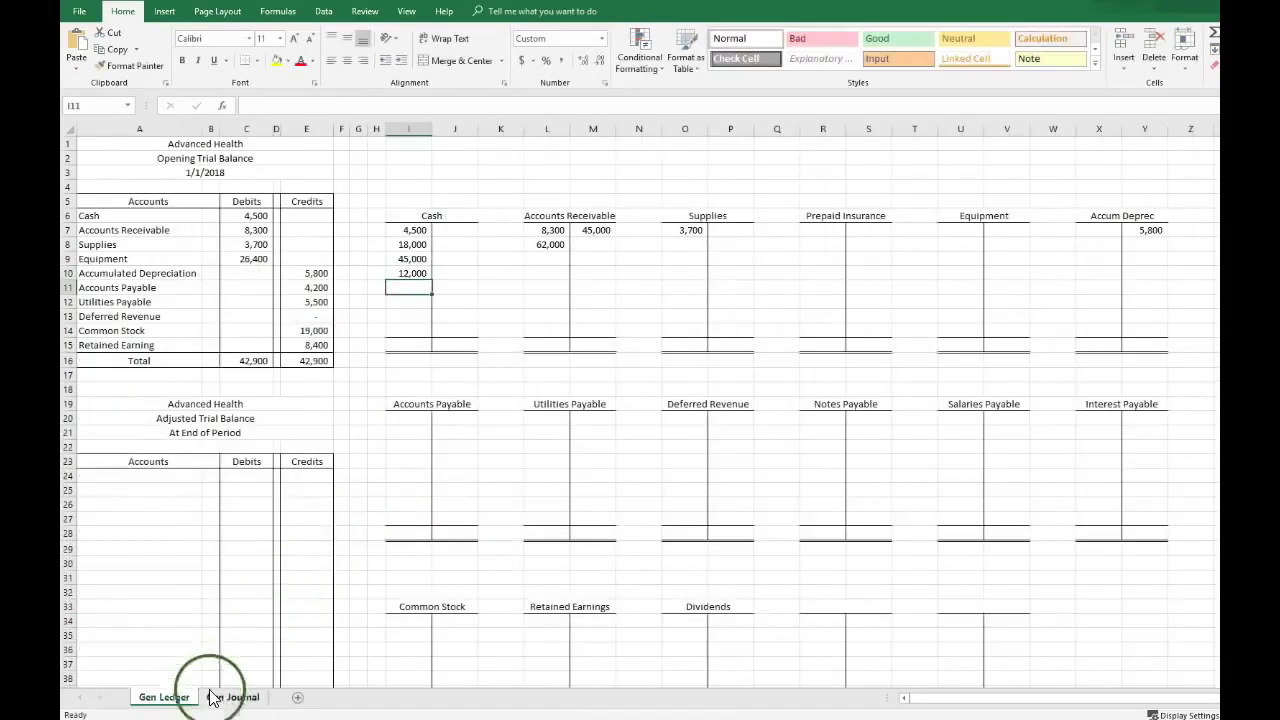
- Bring the Common Stock opening balance into J34 of the Common Stock T-account with =E14
click(230, 698)
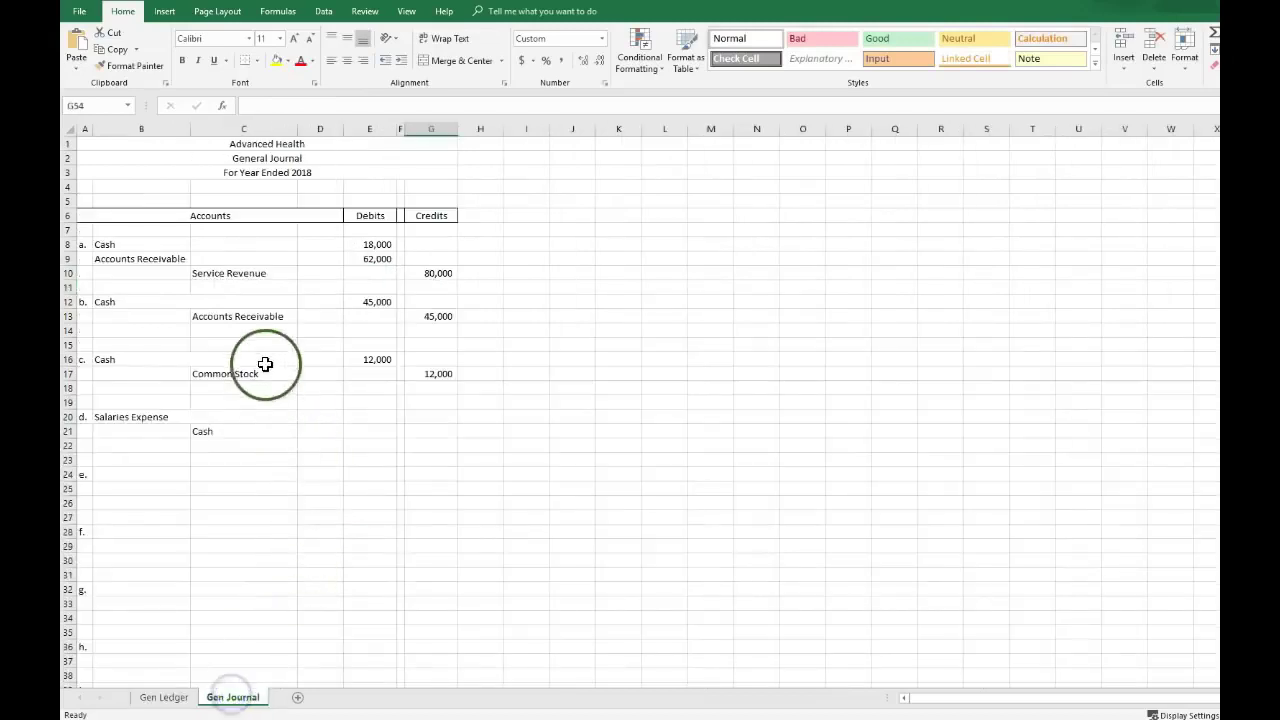
click(163, 698)
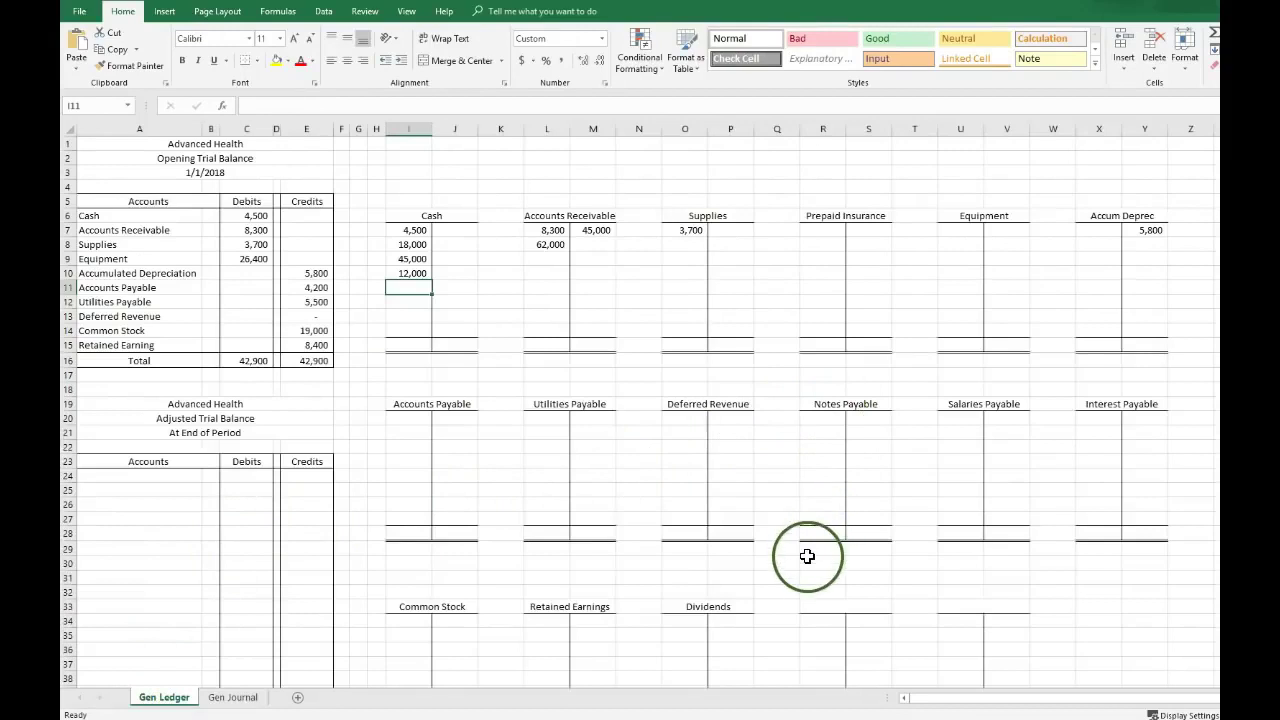
click(450, 625)
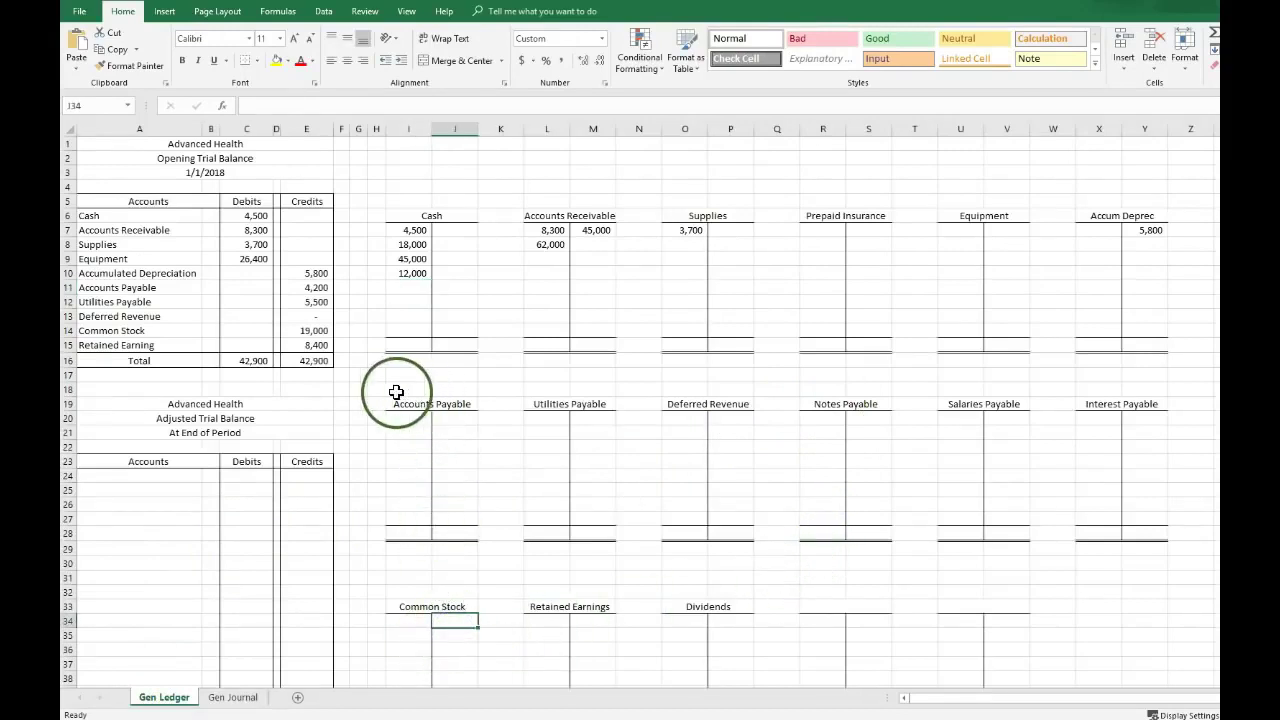
click(453, 635)
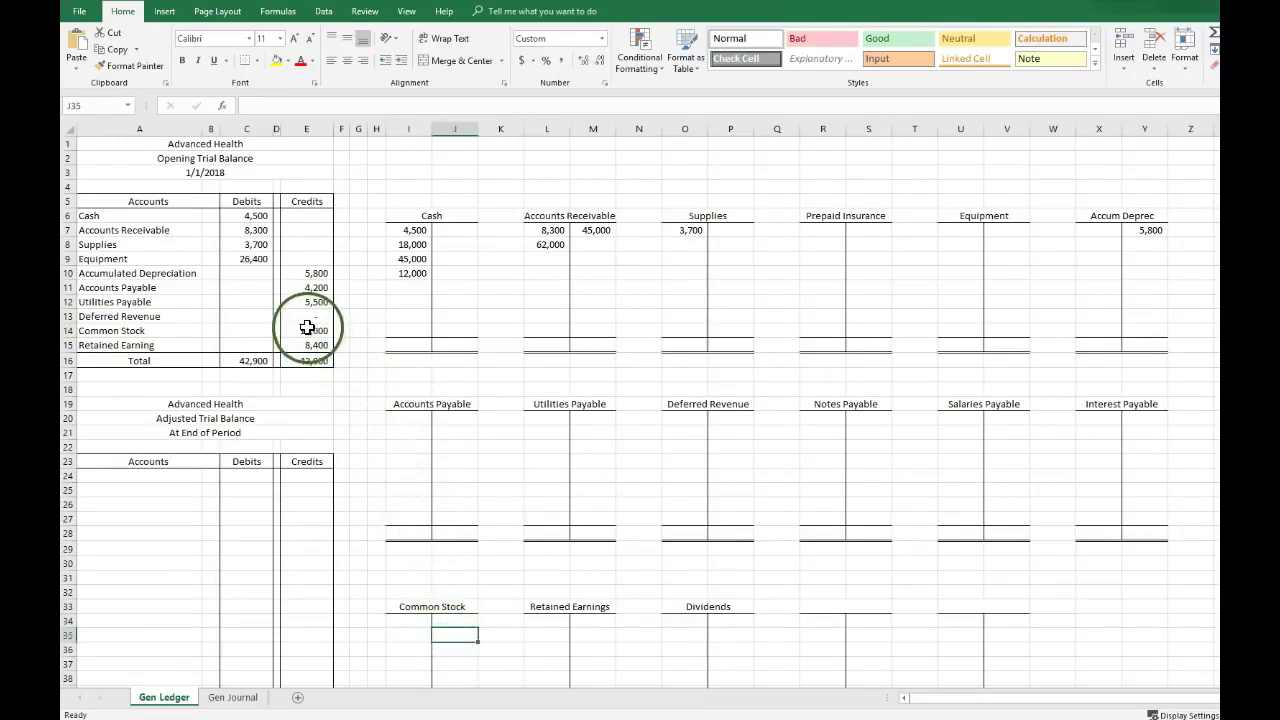
click(463, 621)
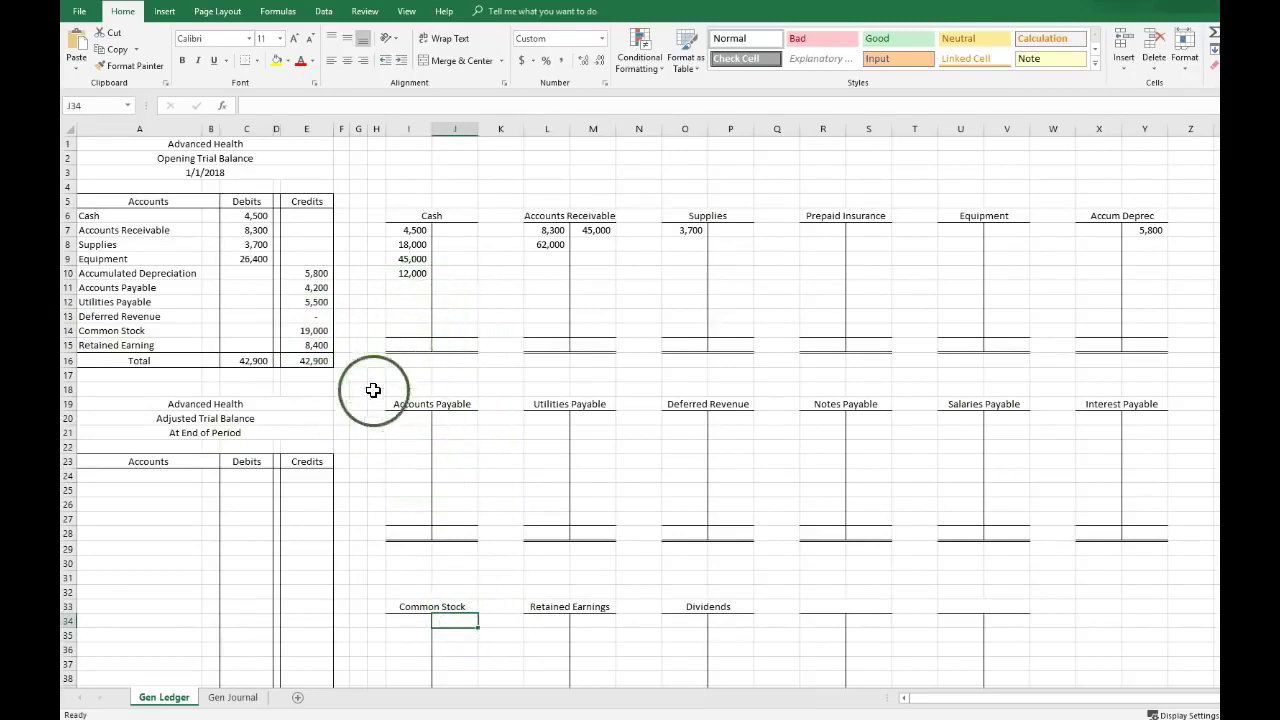
text(=)
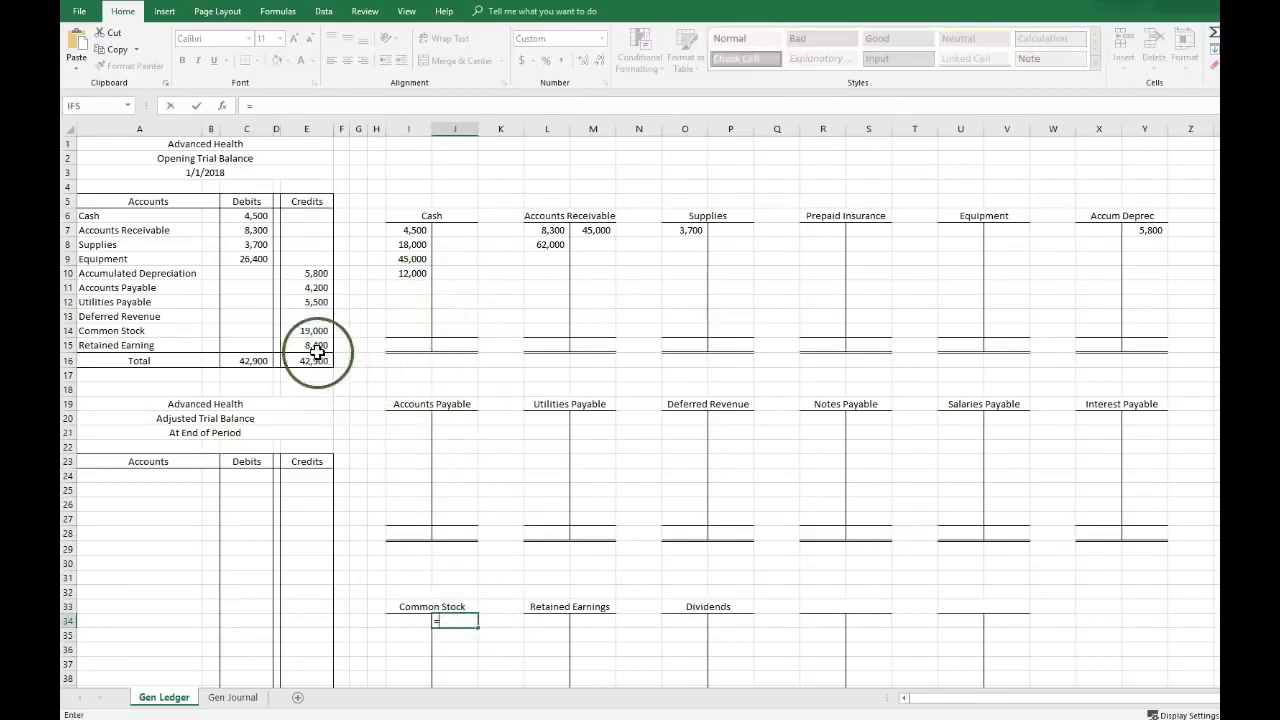
click(313, 330)
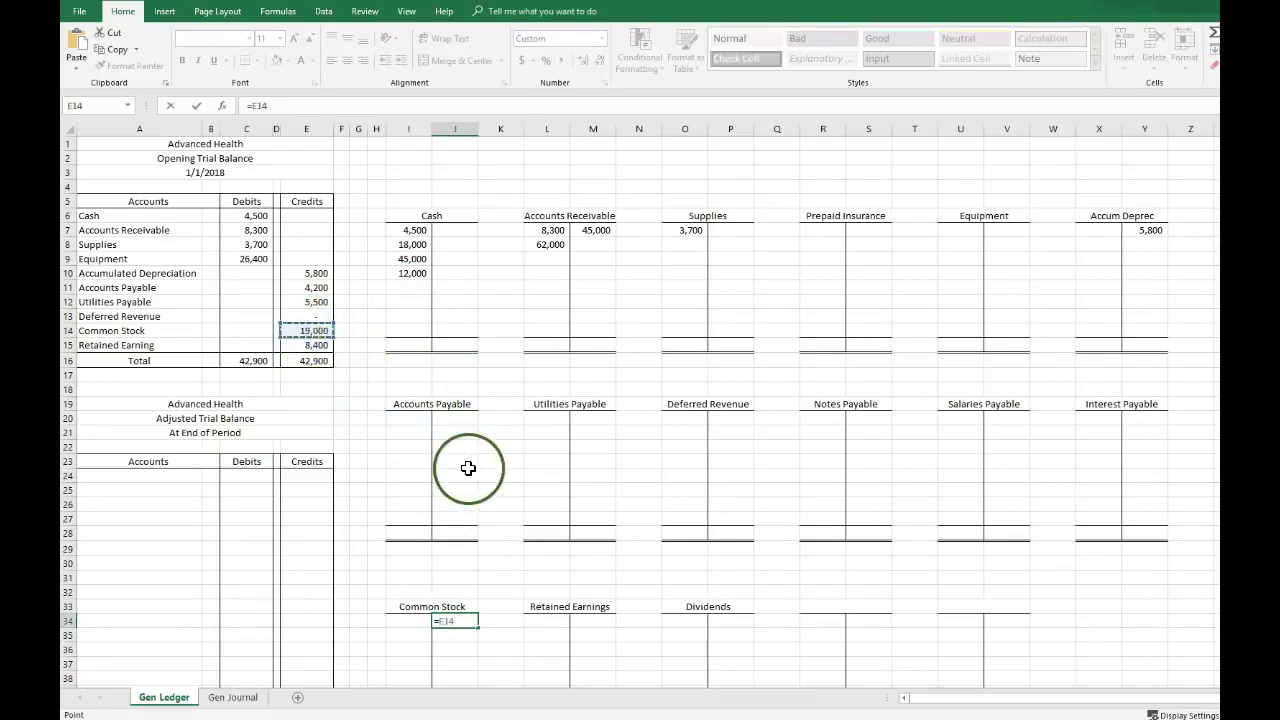
key(Return)
- Post entry c's stock credit to J35 of the Common Stock T-account with ='Gen Journal'!G17
click(460, 634)
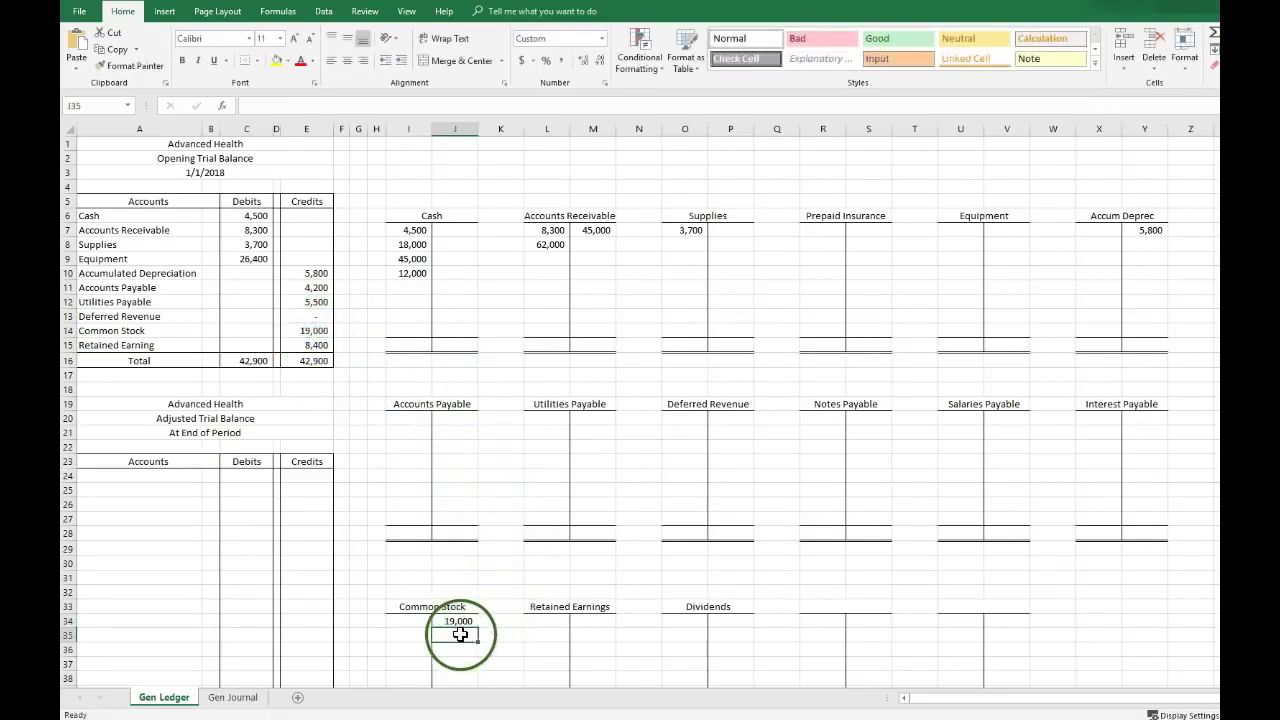
text(=)
click(229, 698)
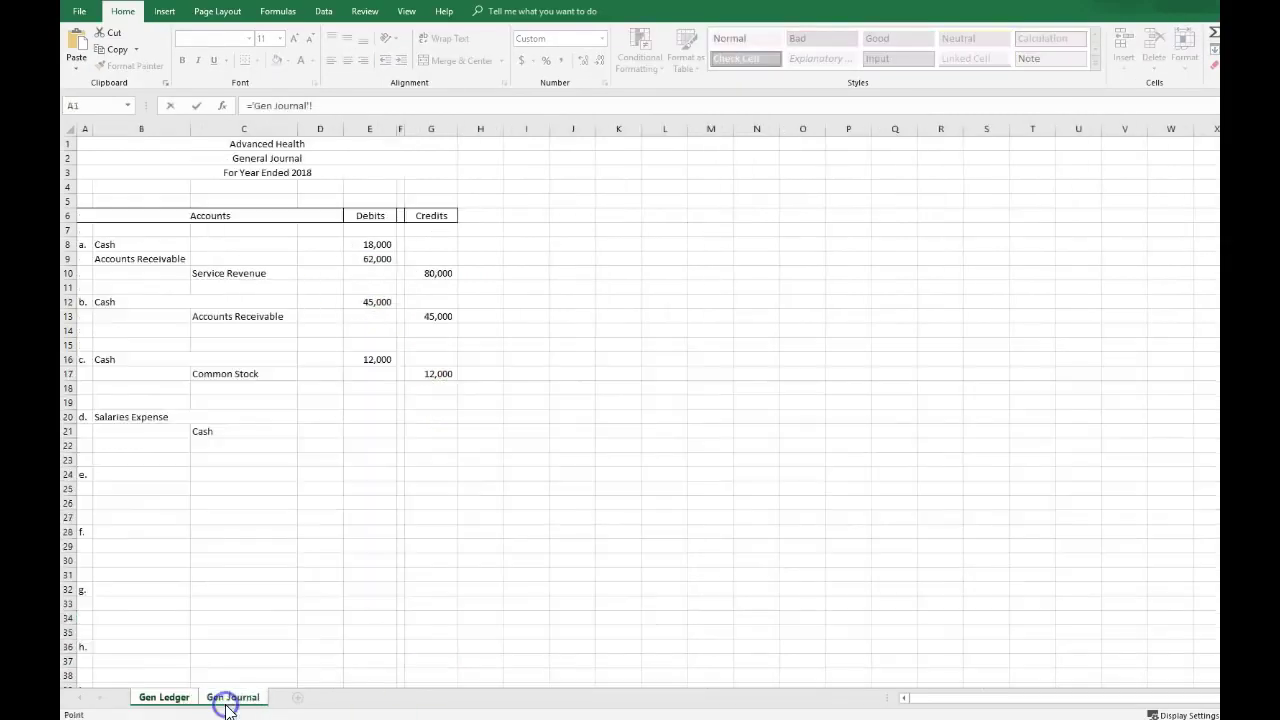
click(440, 376)
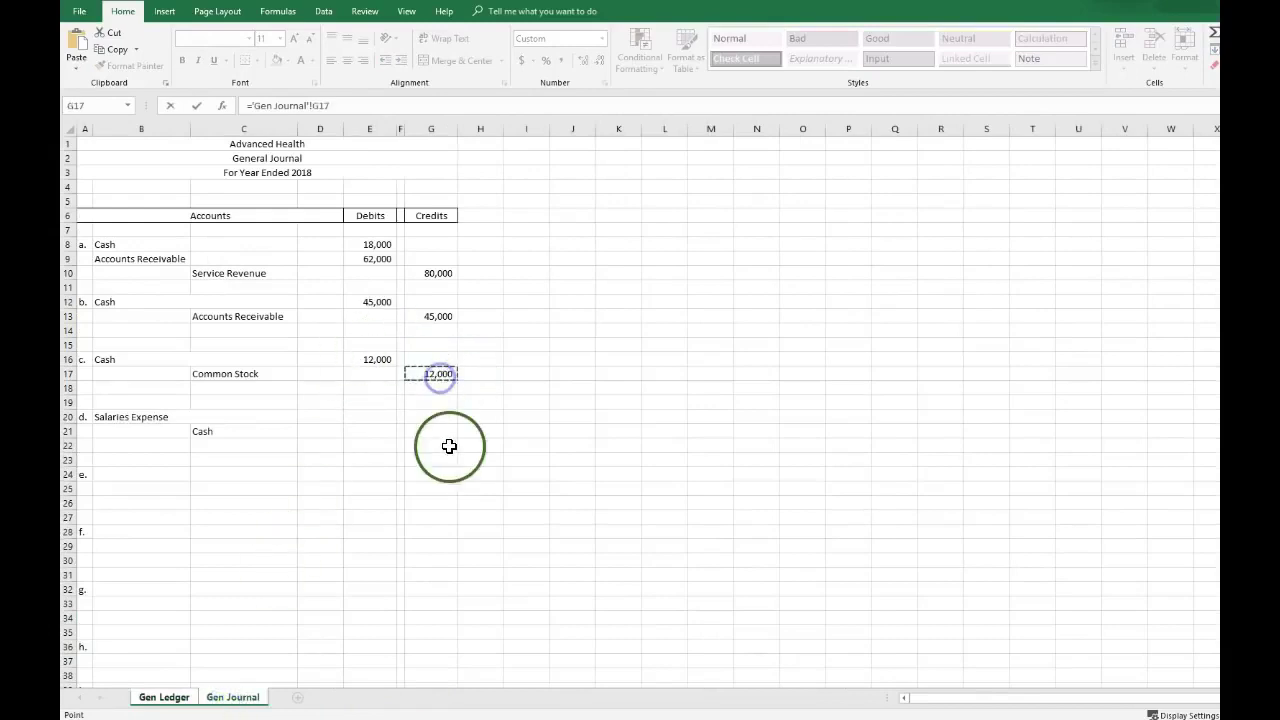
key(Return)
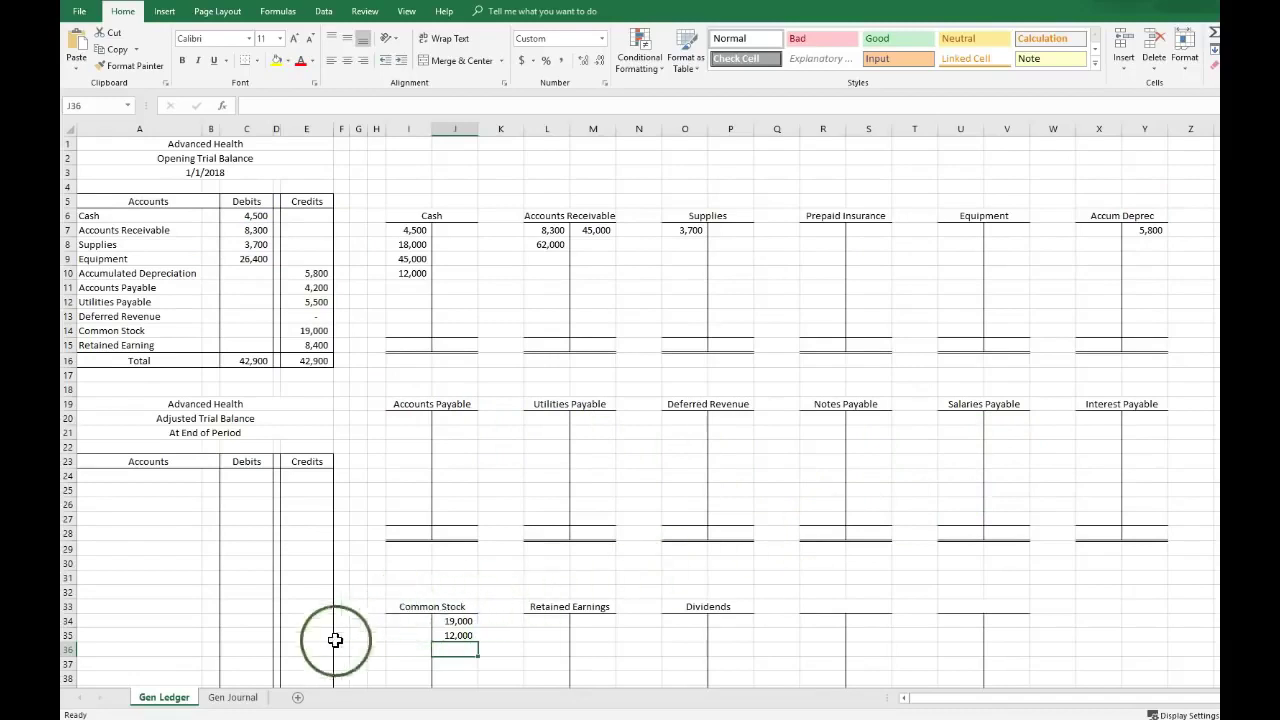
- In the Gen Journal sheet, record entry d's amounts: 36,000 debit to Salaries Expense in E20 and 36,000 credit to Cash in G21
click(234, 699)
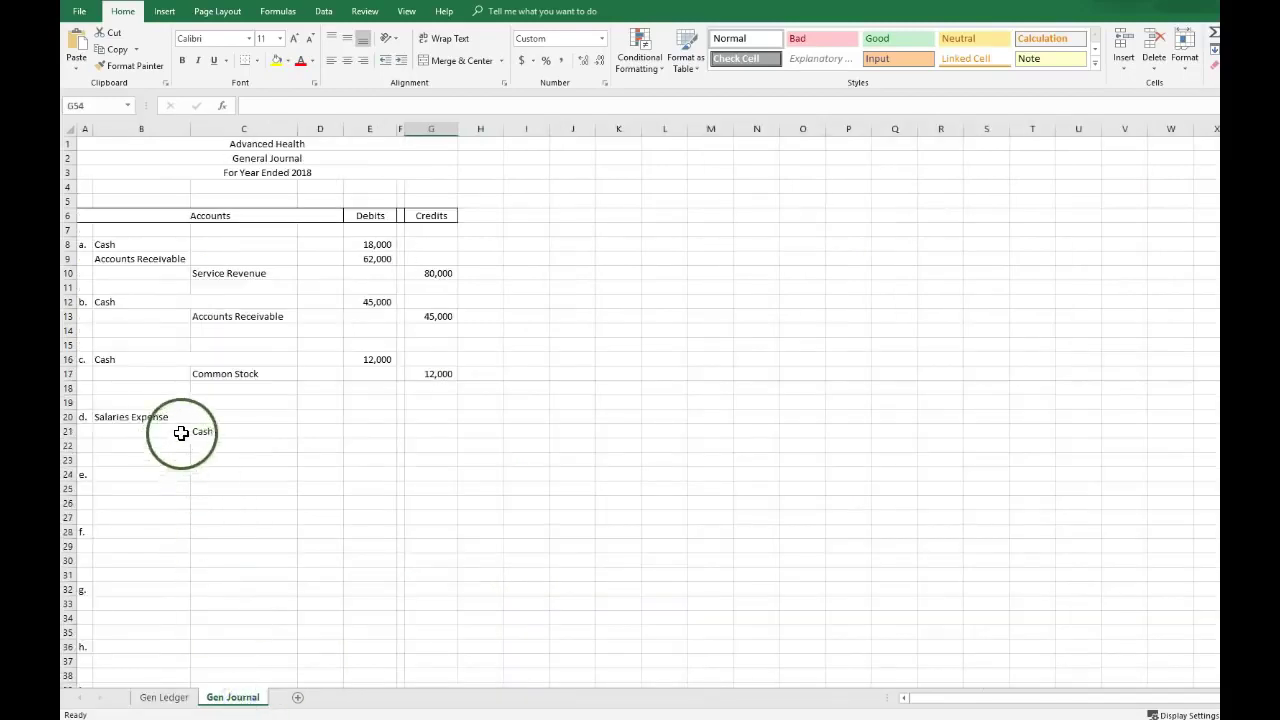
click(371, 416)
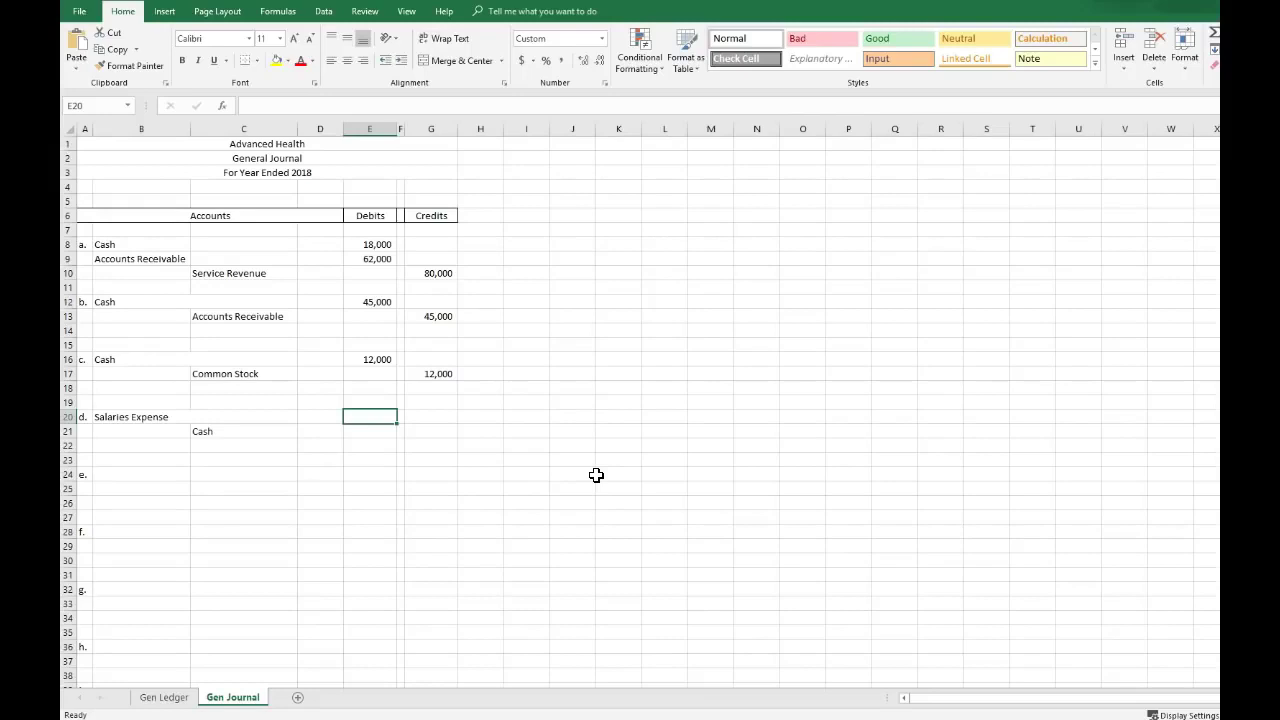
text(360000)
key(Return)
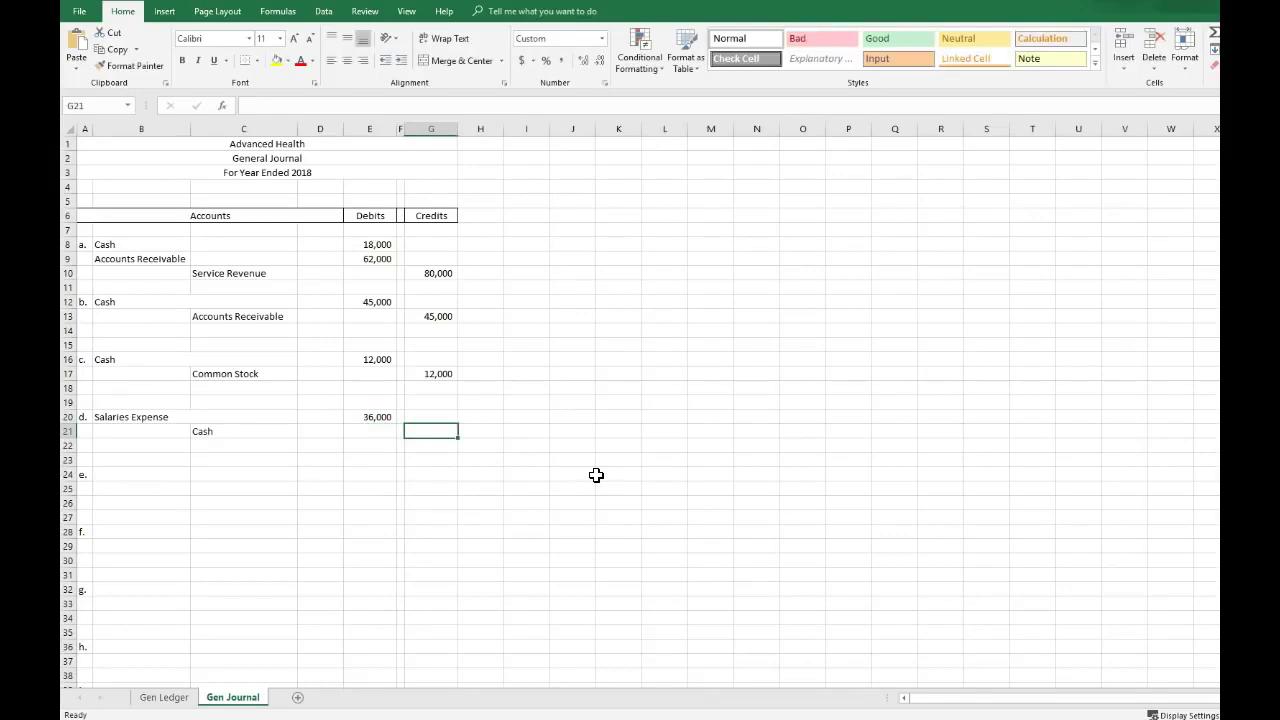
text(36,000)
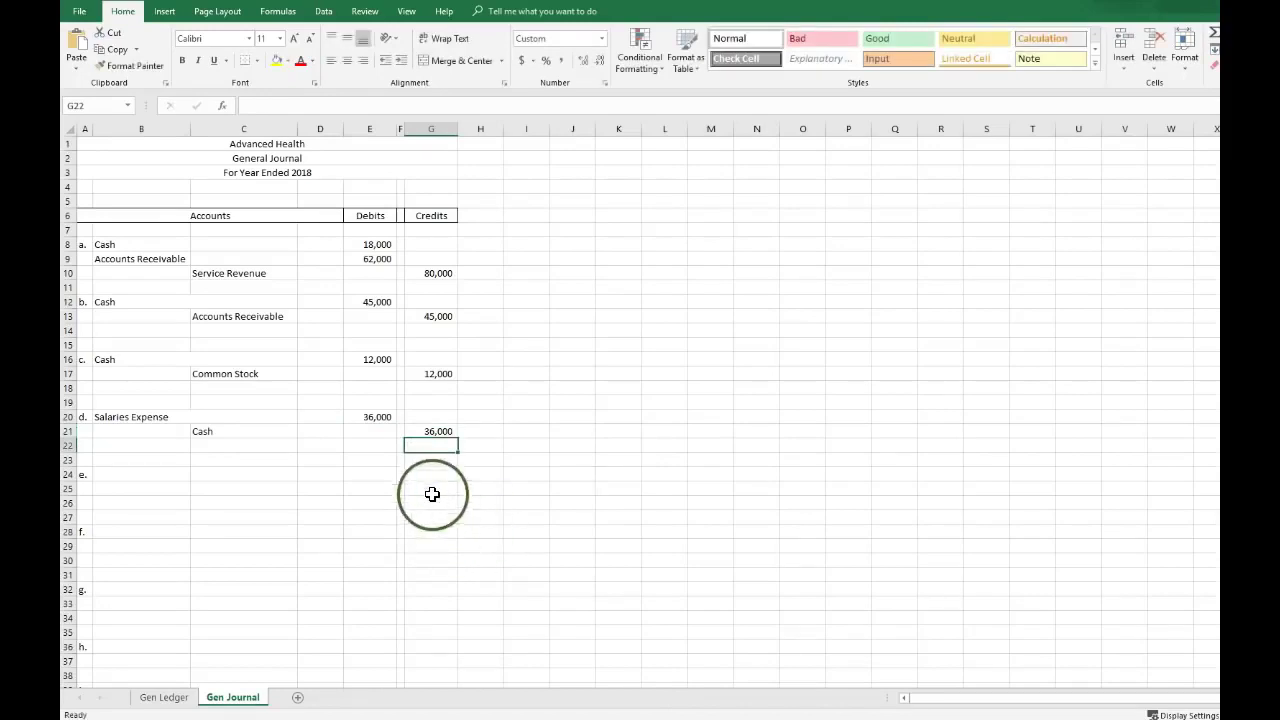
- In the Gen Ledger sheet, post entry d's salaries debit to L46 of the Salaries Expense T-account with ='Gen Journal'!E20
click(165, 699)
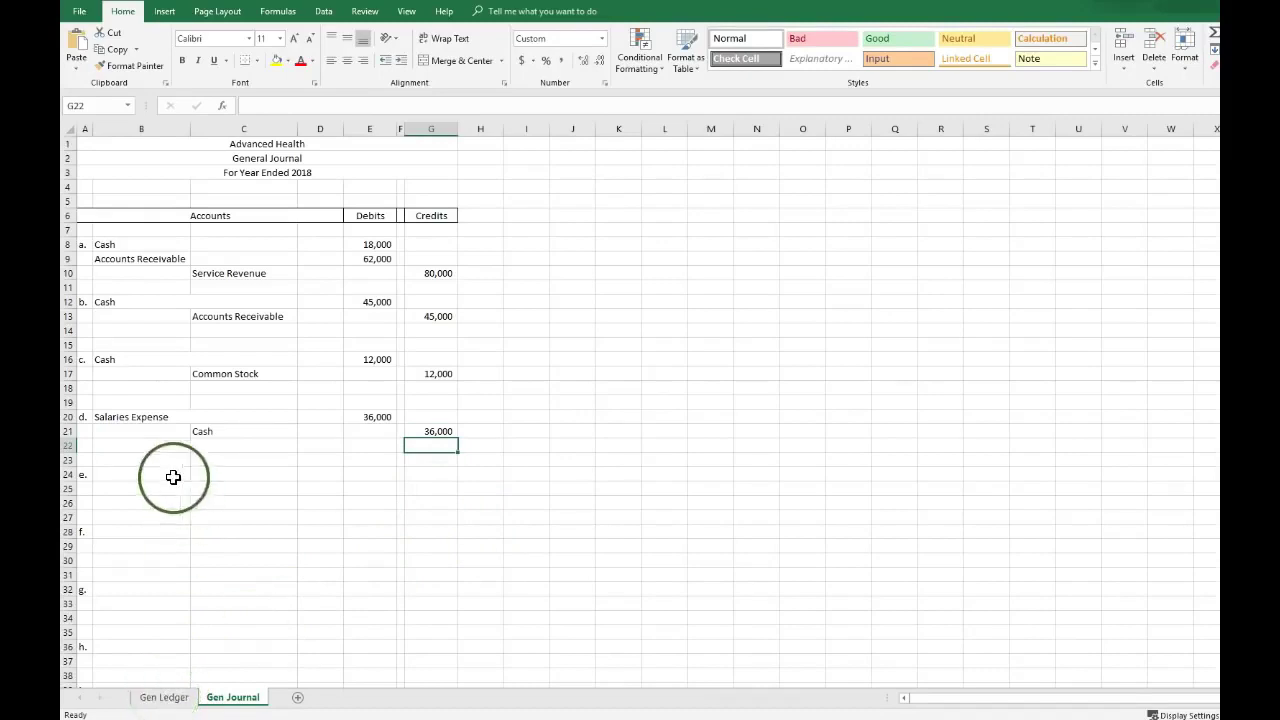
click(168, 697)
scroll(880, 556, down, 3)
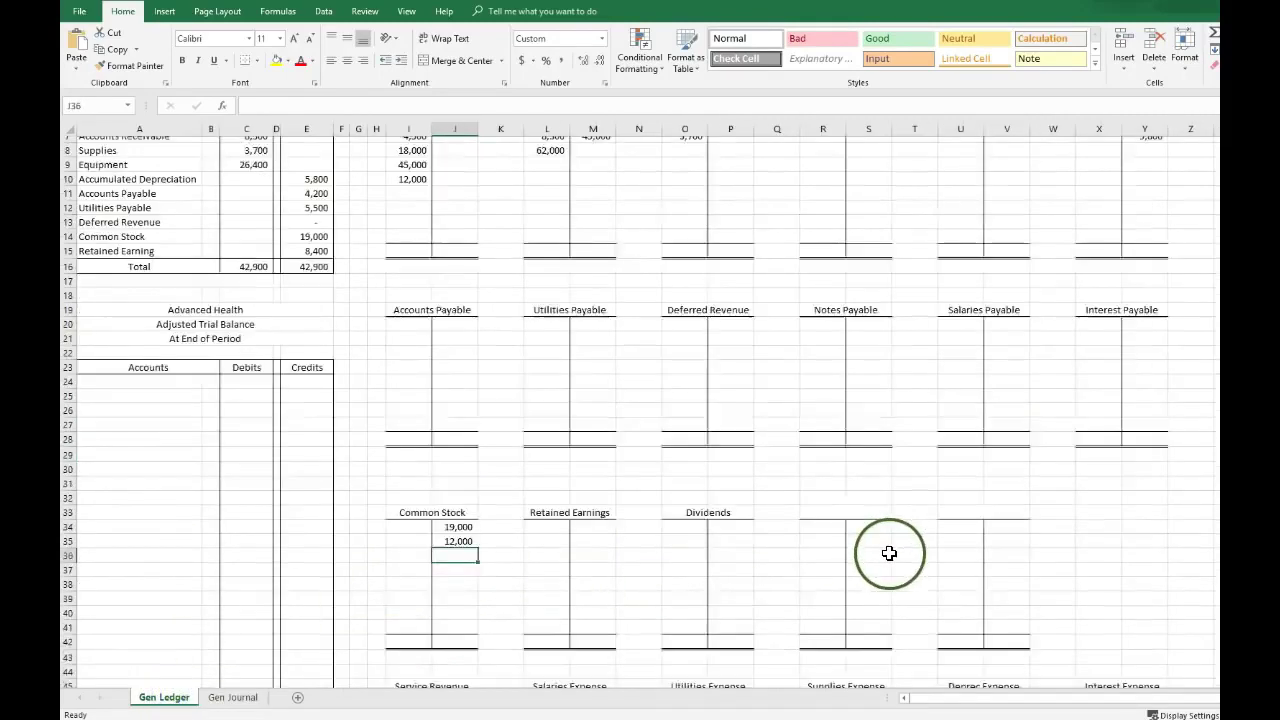
scroll(889, 578, down, 3)
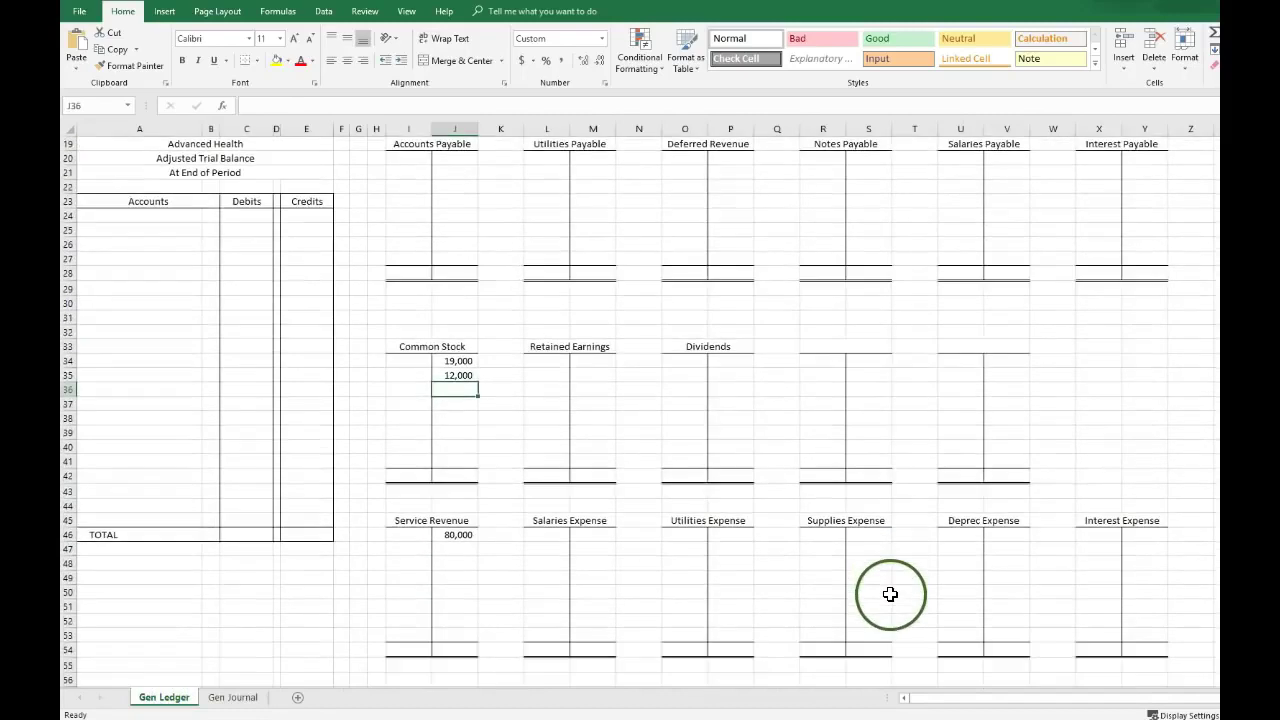
click(536, 535)
text(=)
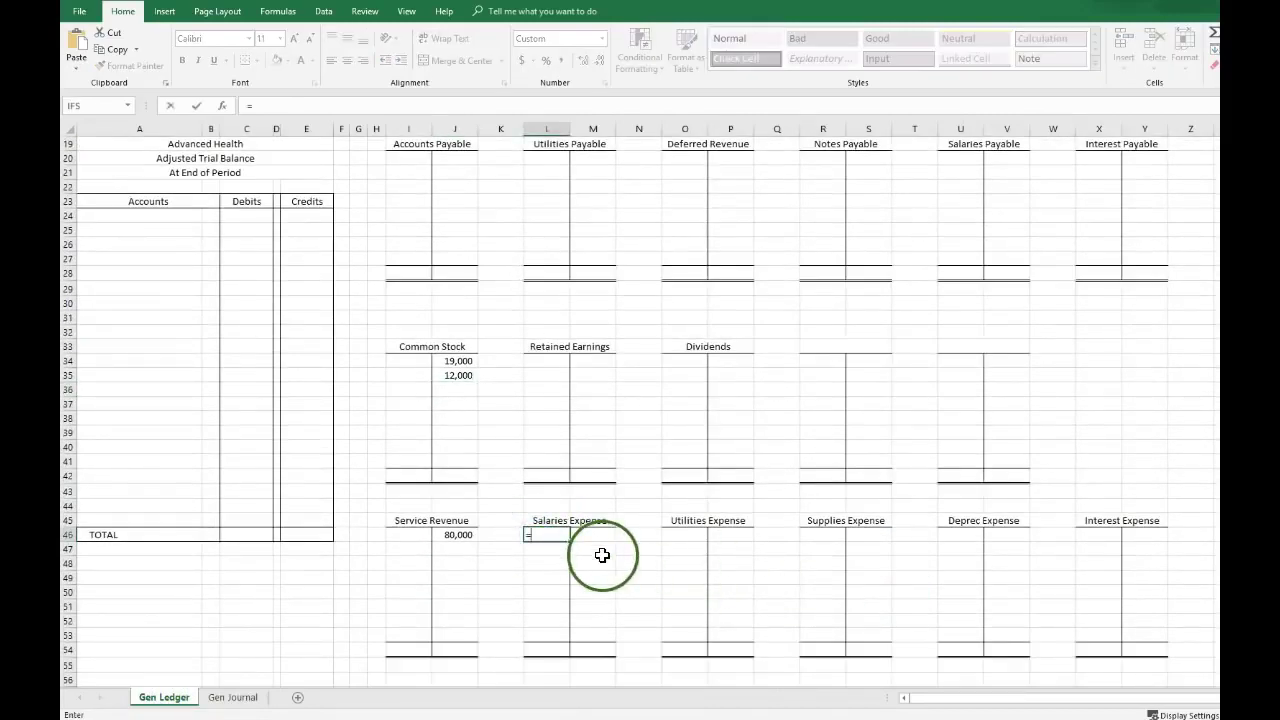
click(231, 697)
click(230, 426)
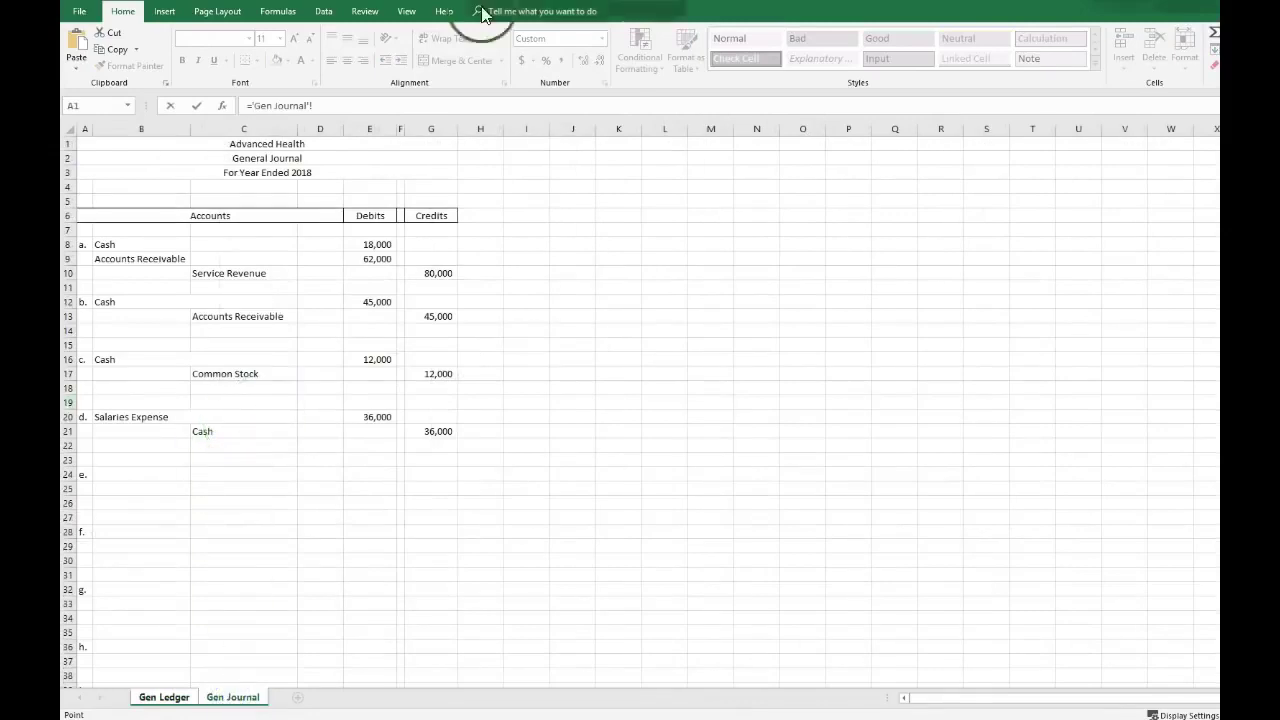
click(376, 418)
key(Return)
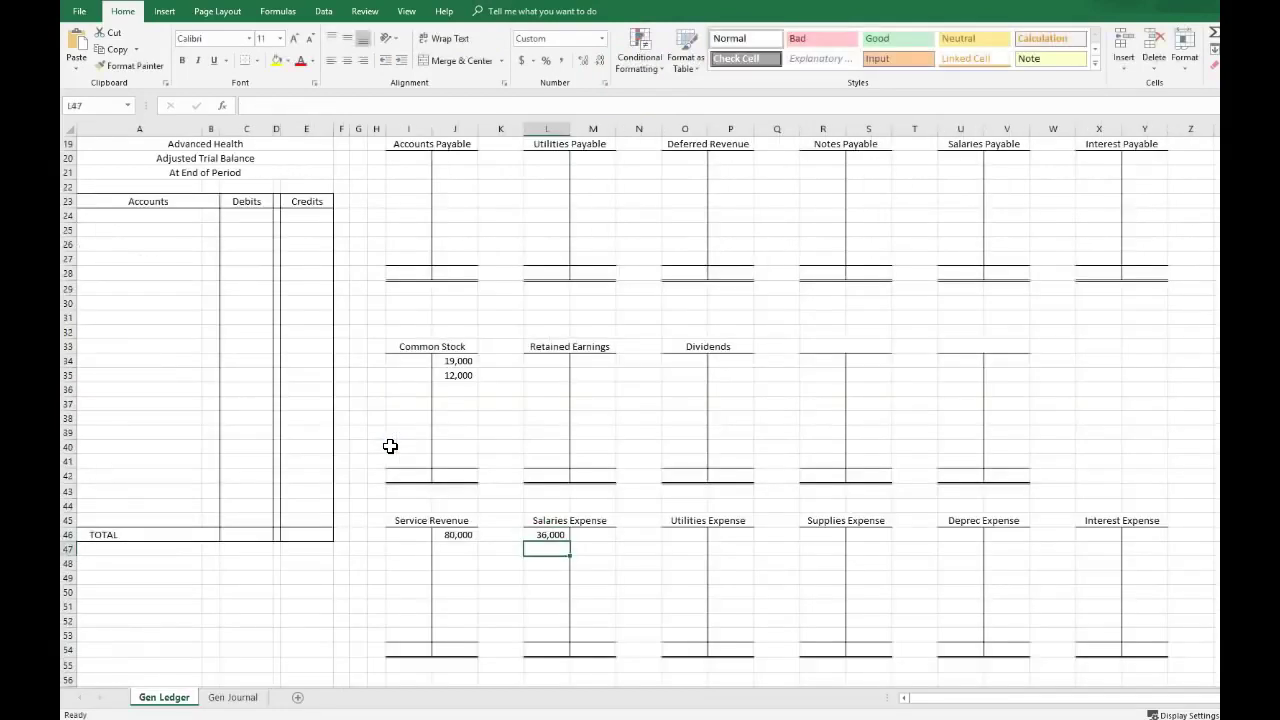
- Post entry d's cash credit to J7 of the Cash T-account with ='Gen Journal'!G21
scroll(444, 454, up, 6)
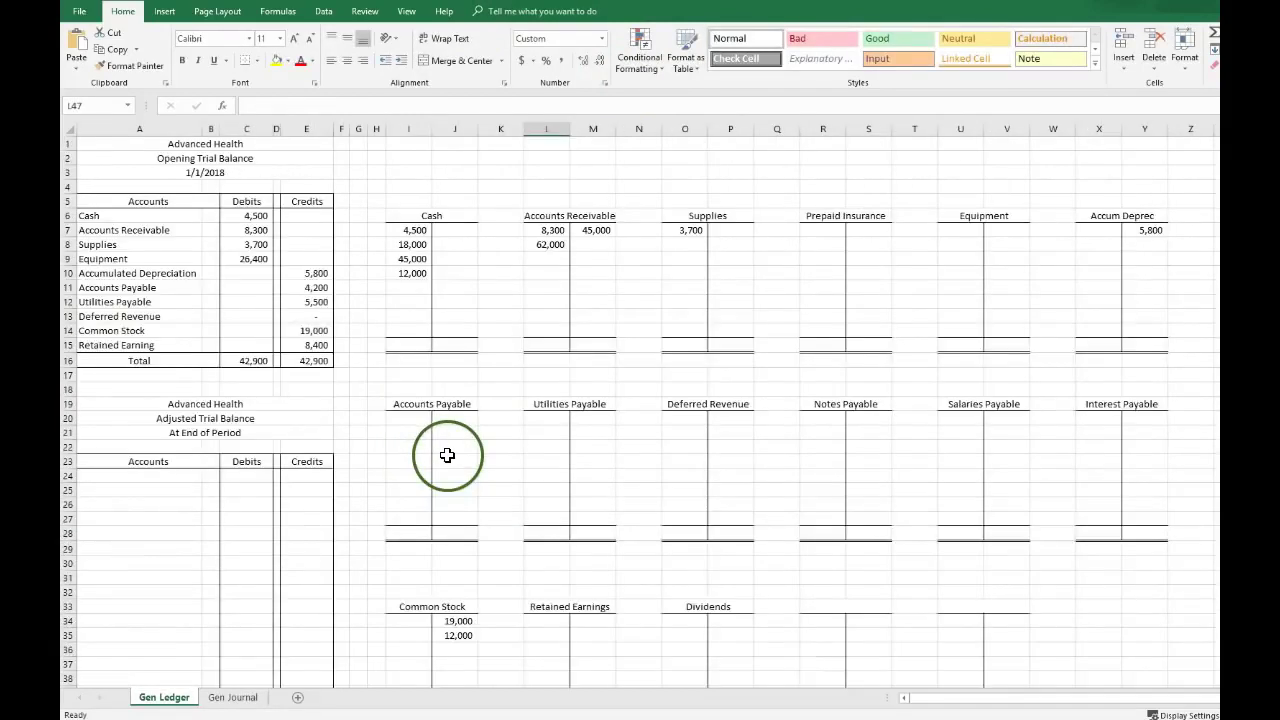
click(459, 290)
click(413, 287)
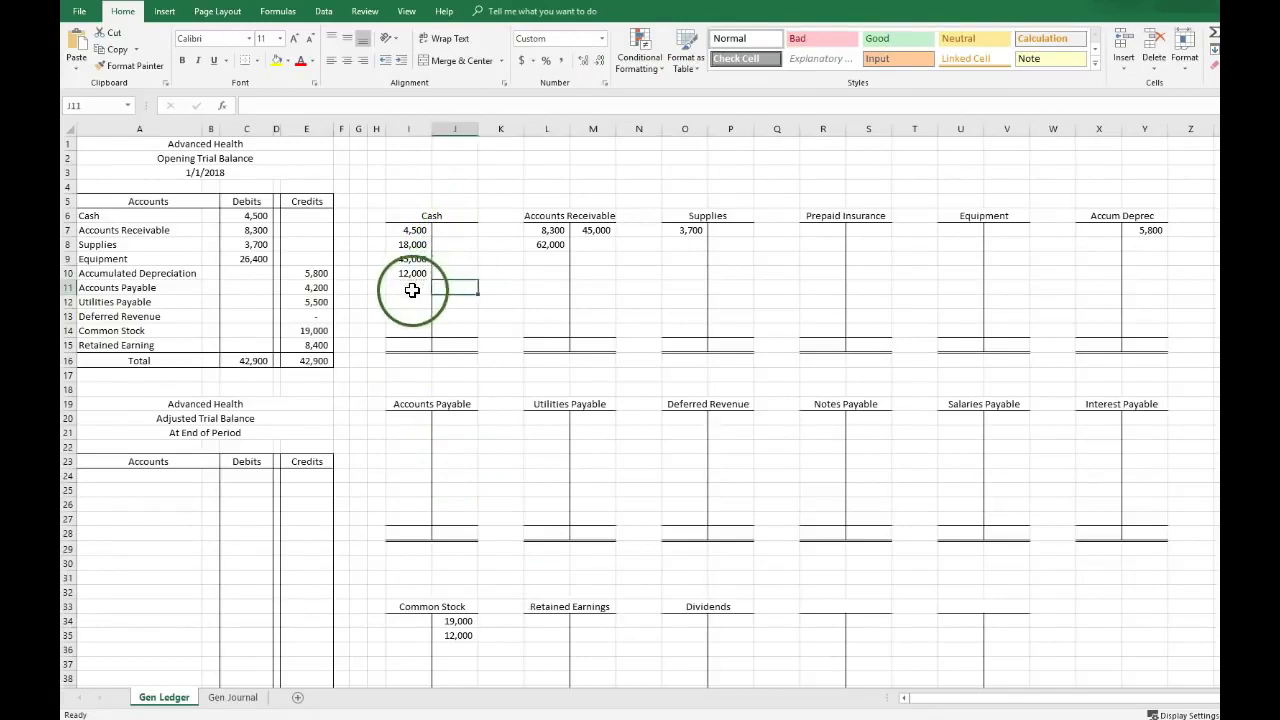
click(452, 231)
click(455, 295)
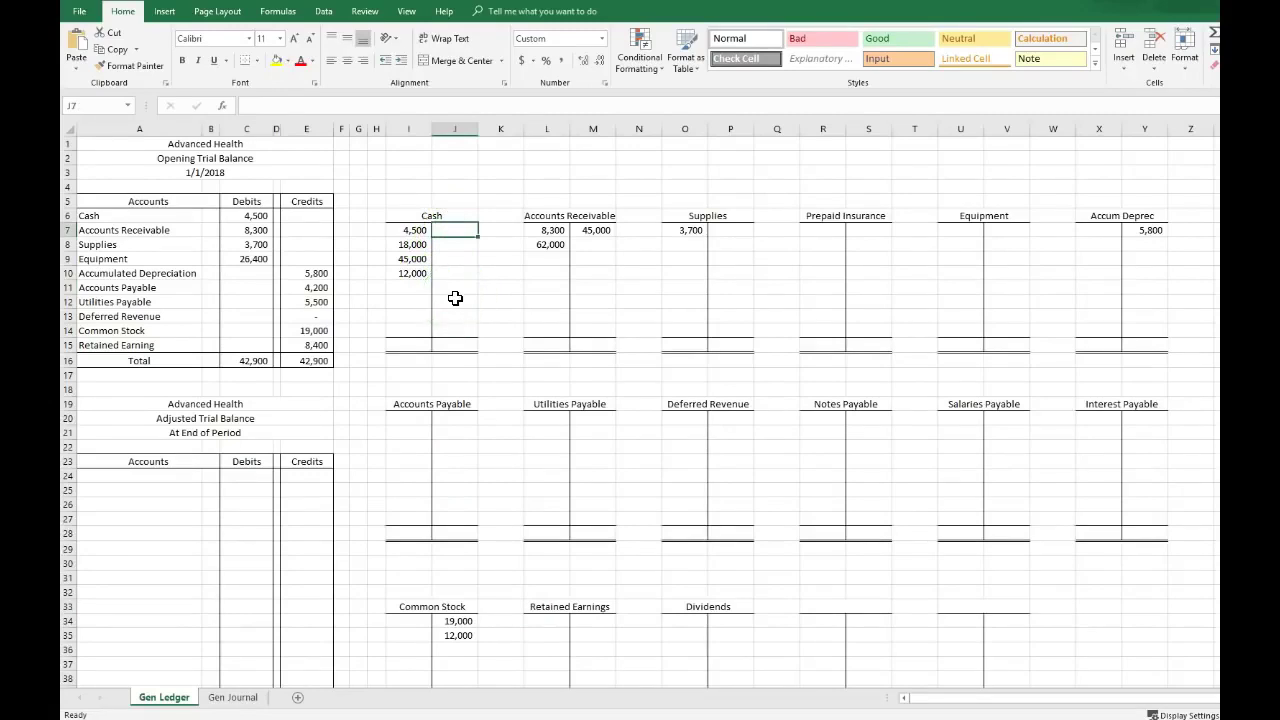
text(=)
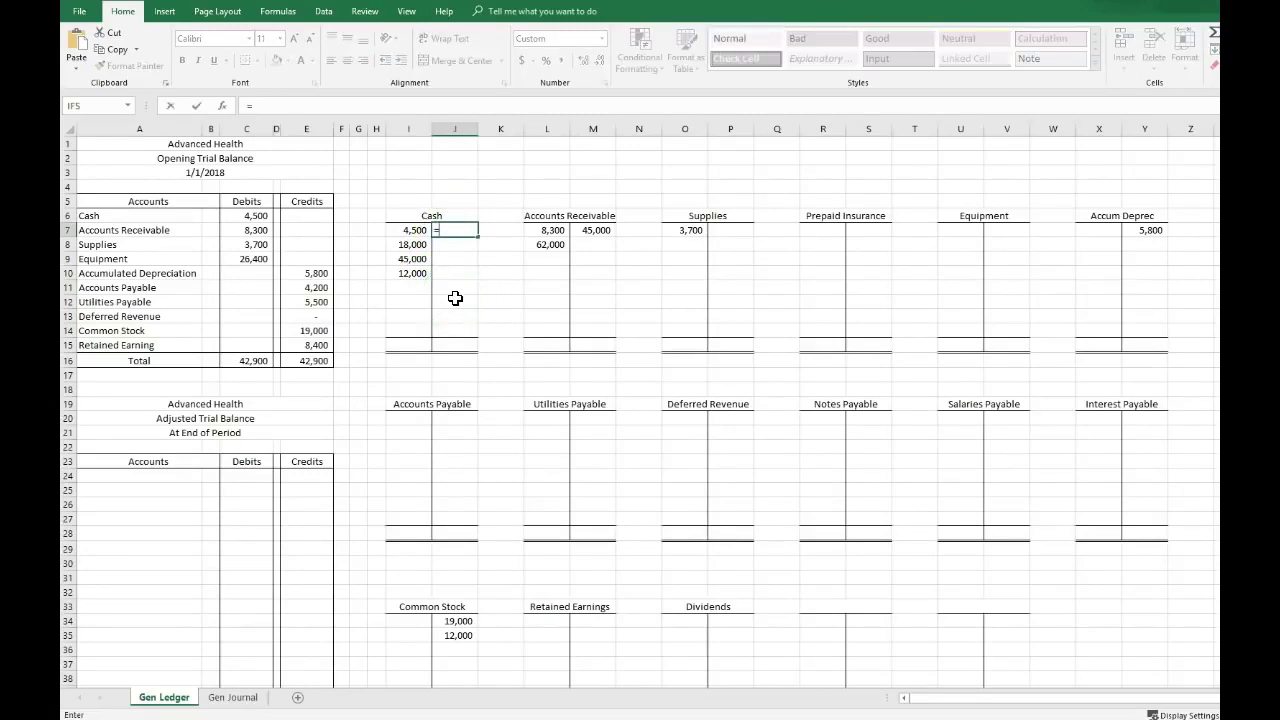
click(236, 698)
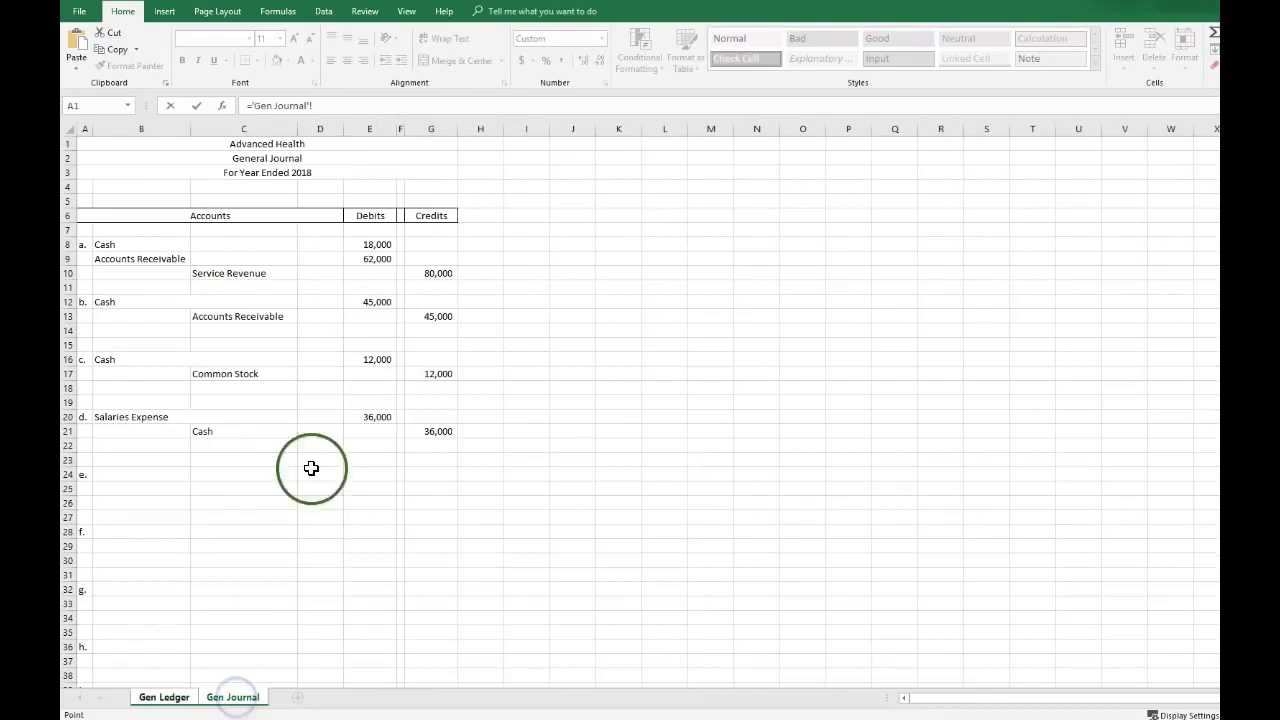
click(429, 431)
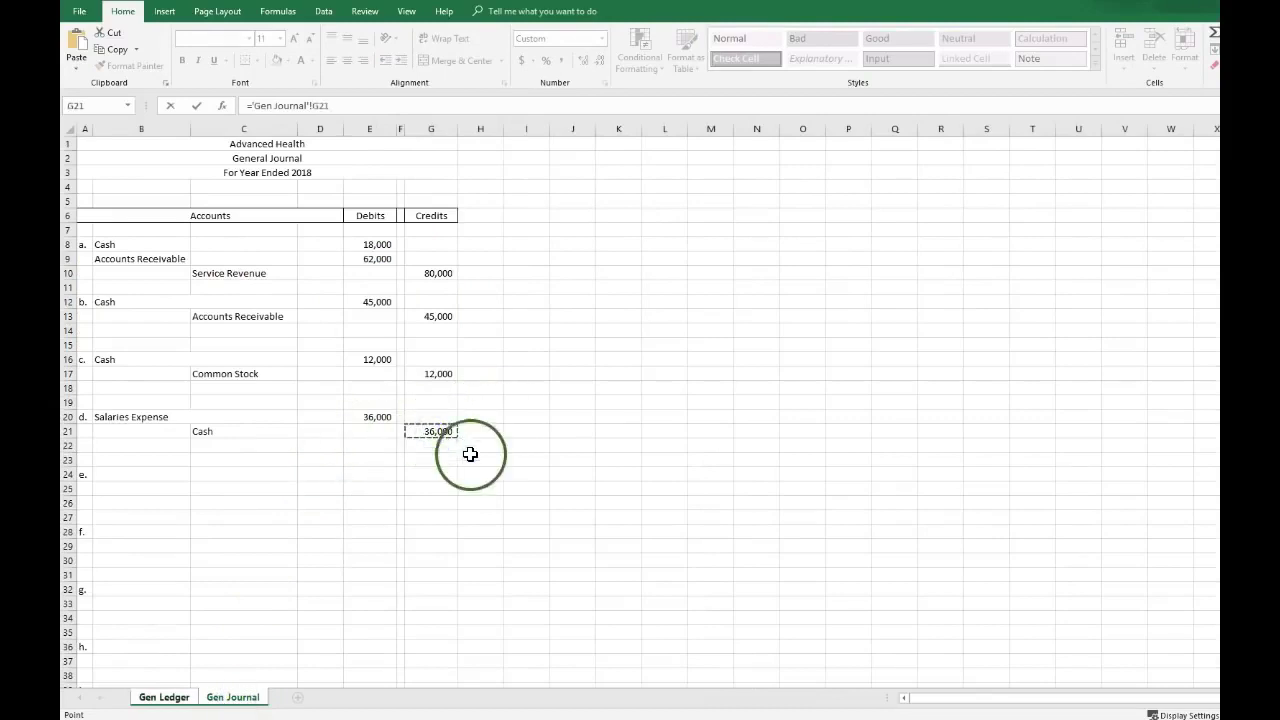
key(Return)
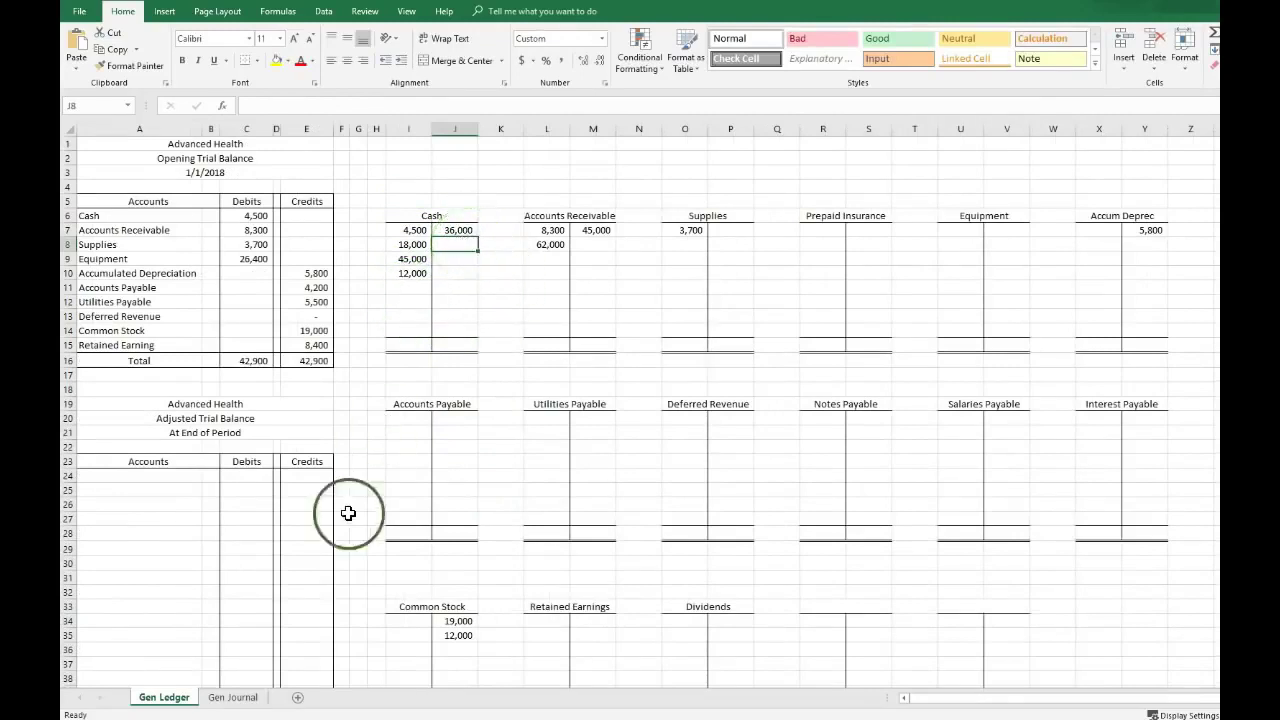
- Review the debits and credits of entries a to d in the Gen Journal sheet, plus the remaining entry slots and the Adjusting Entries section
click(233, 697)
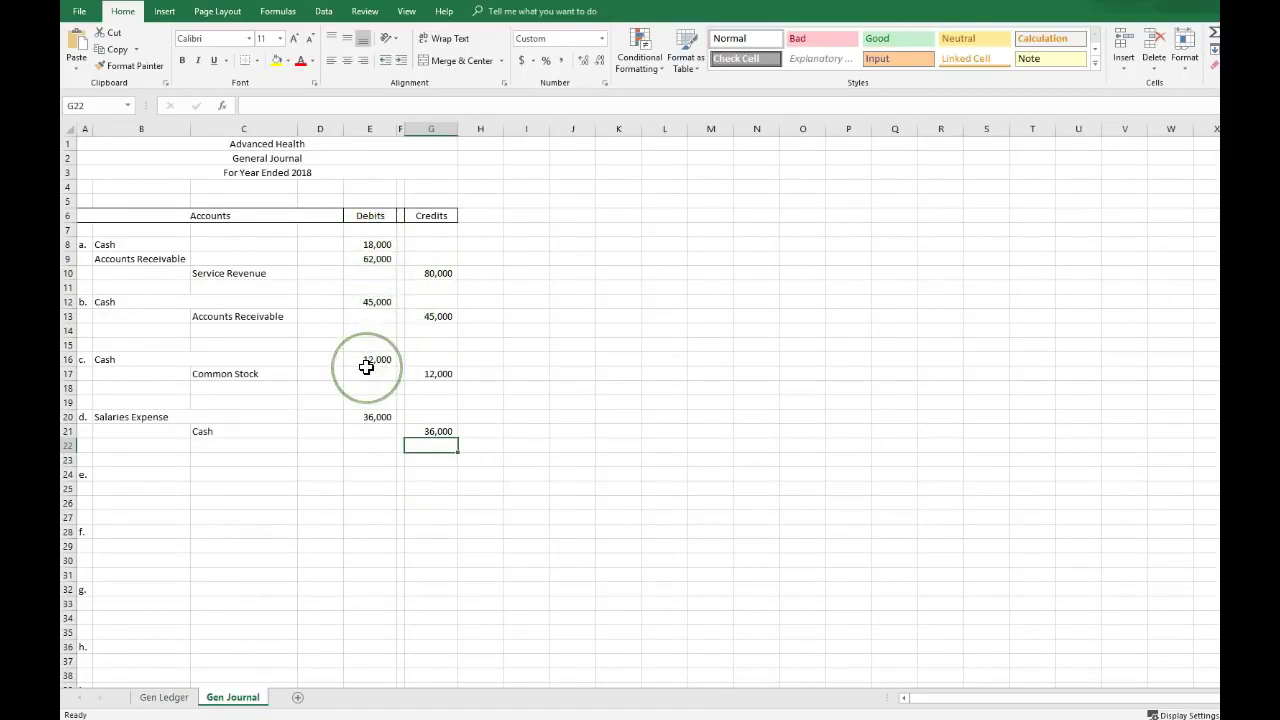
click(400, 259)
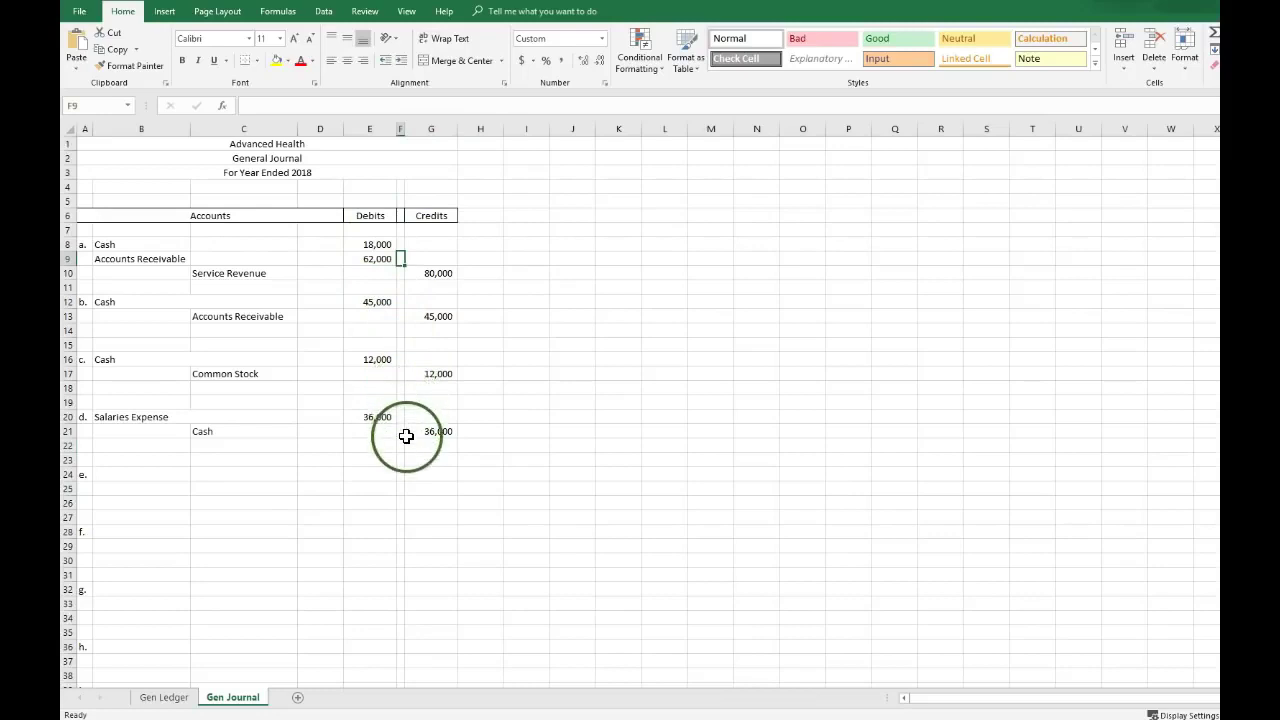
click(380, 246)
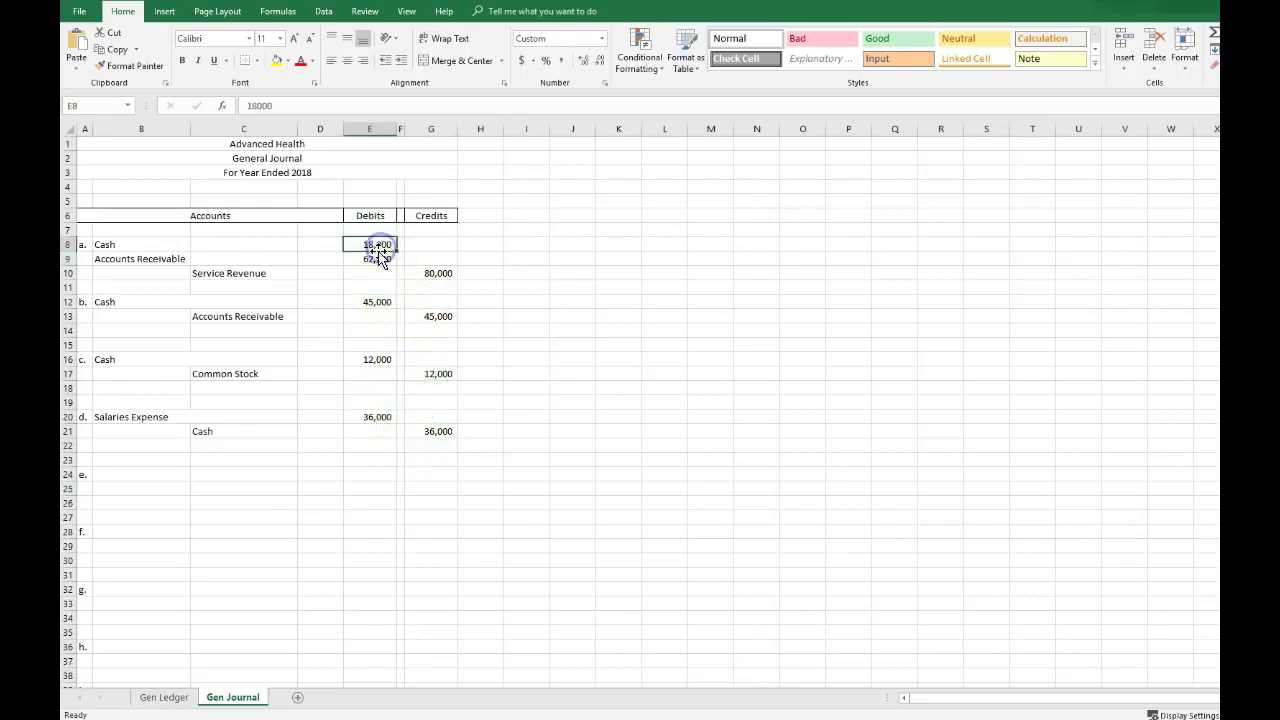
click(434, 273)
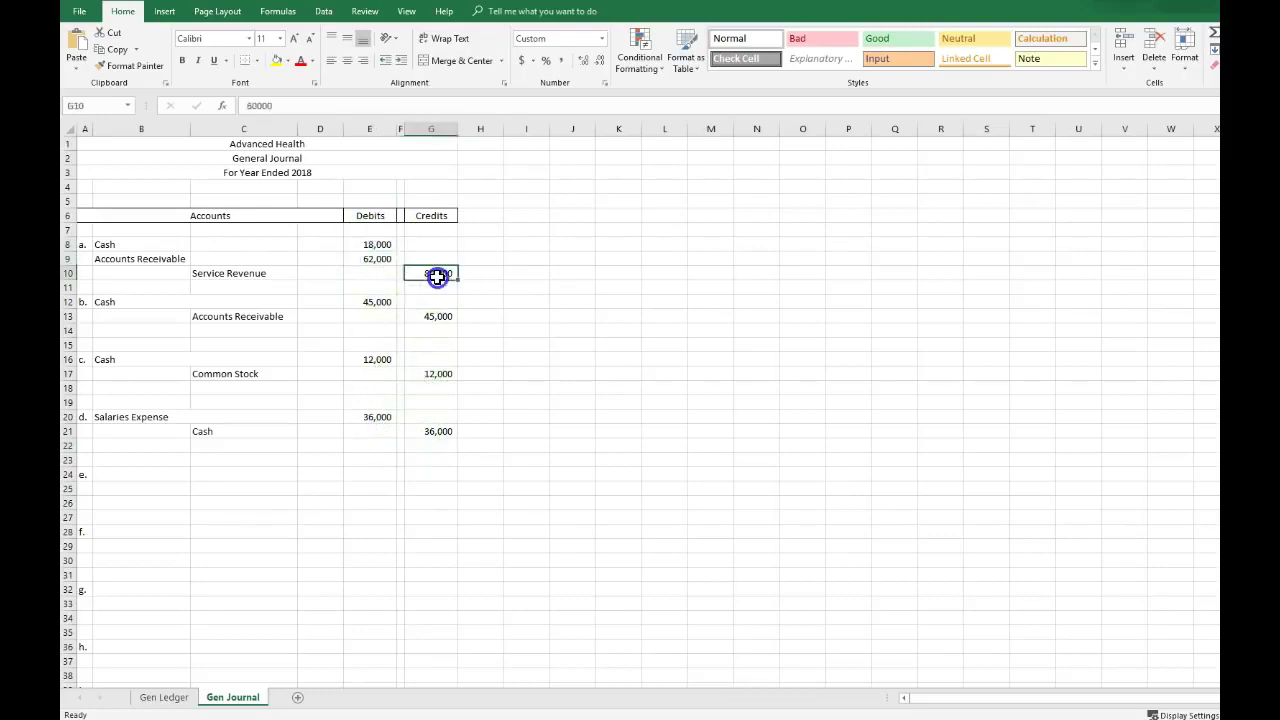
click(370, 302)
click(432, 316)
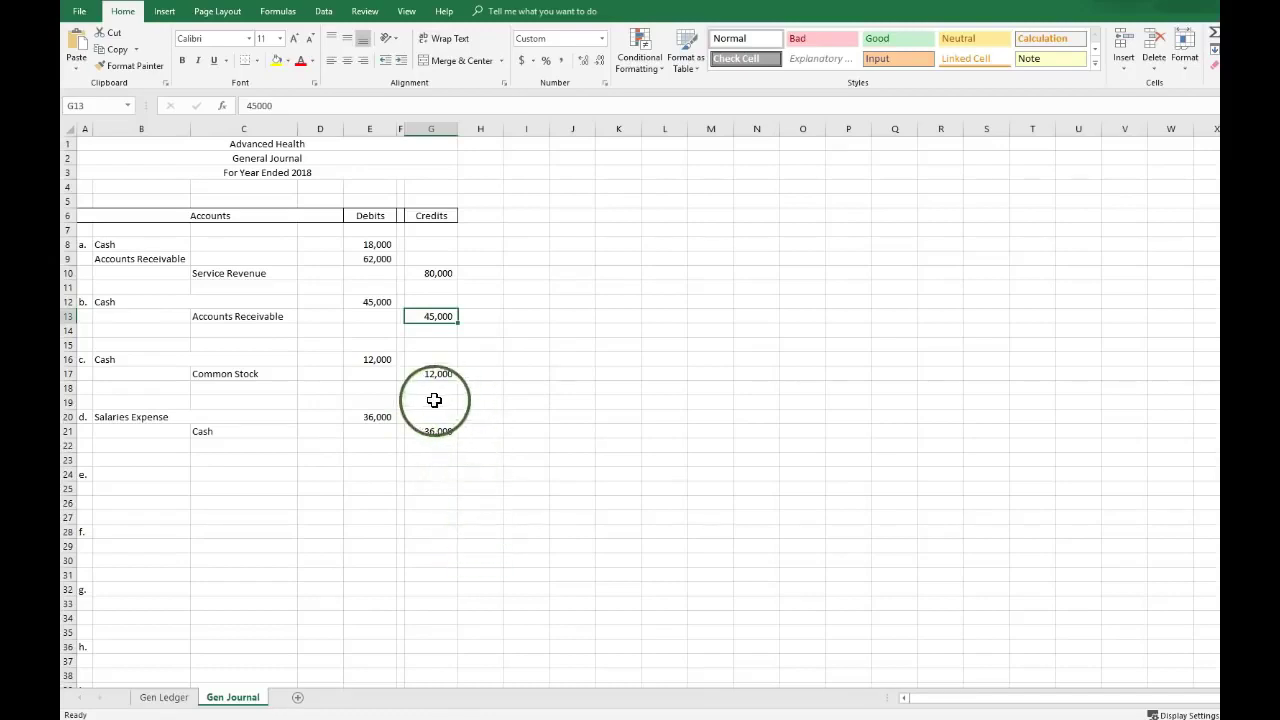
scroll(314, 445, down, 6)
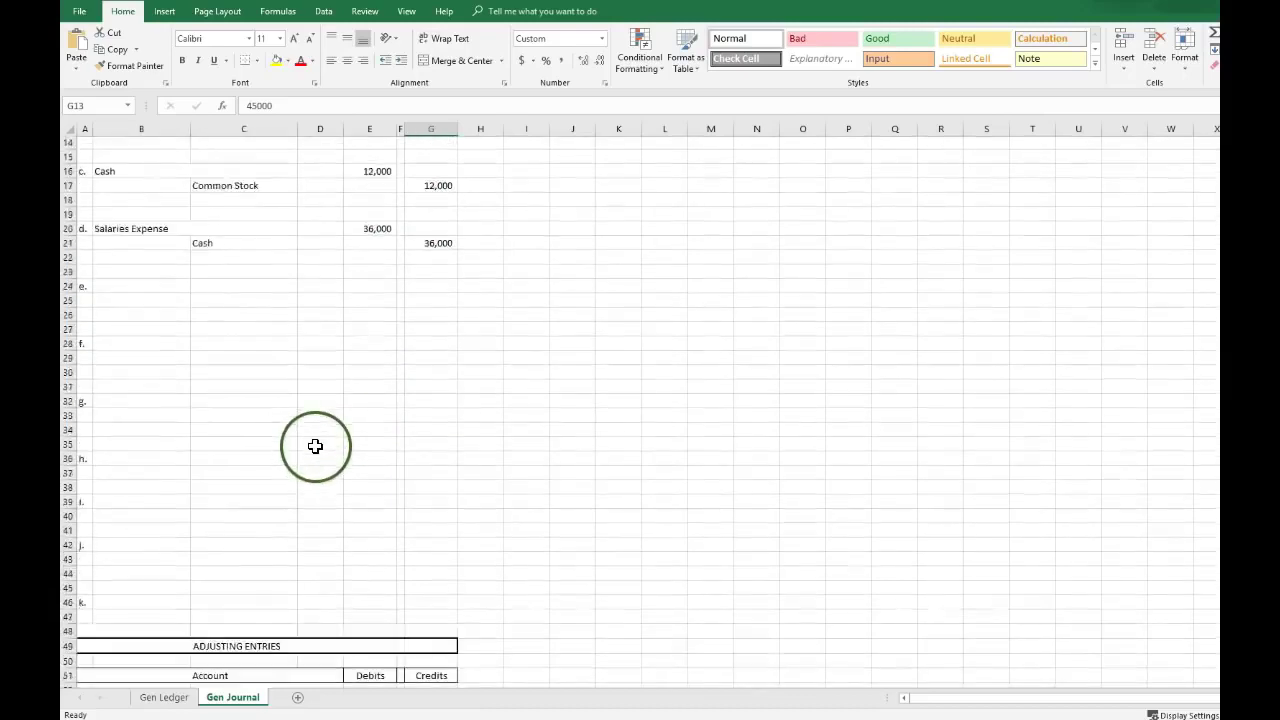
scroll(290, 490, down, 7)
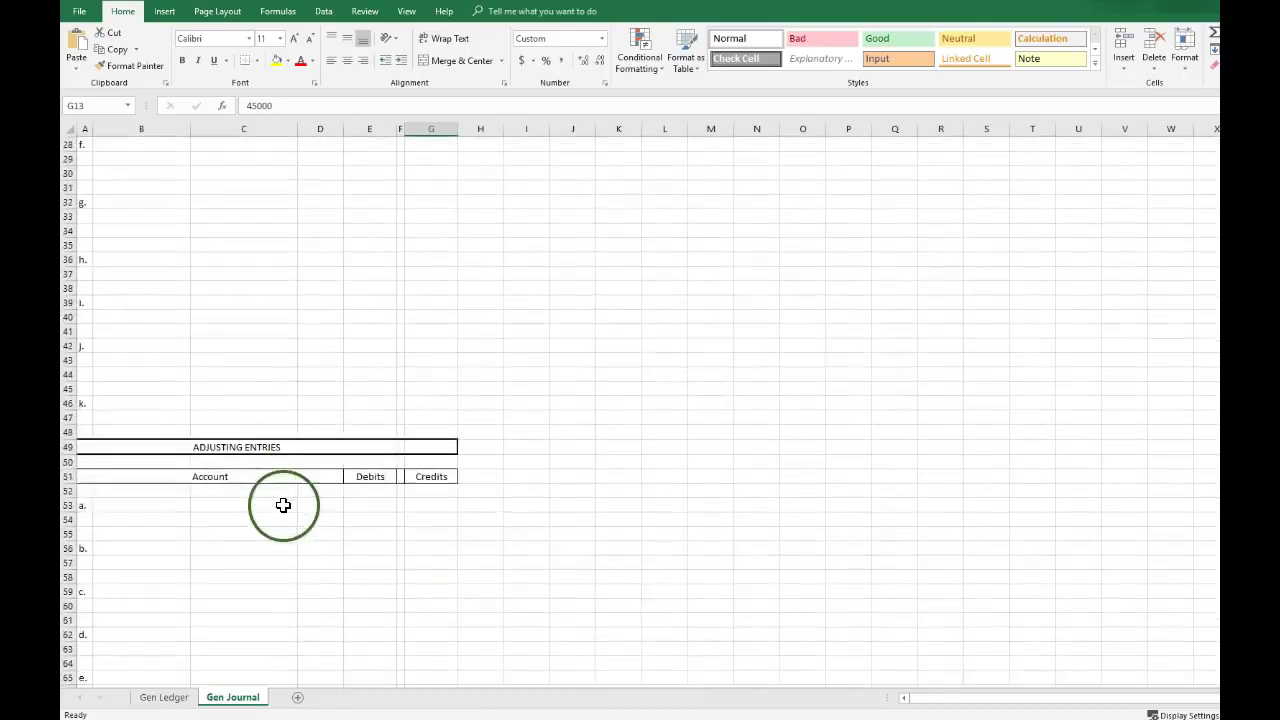
scroll(280, 516, down, 2)
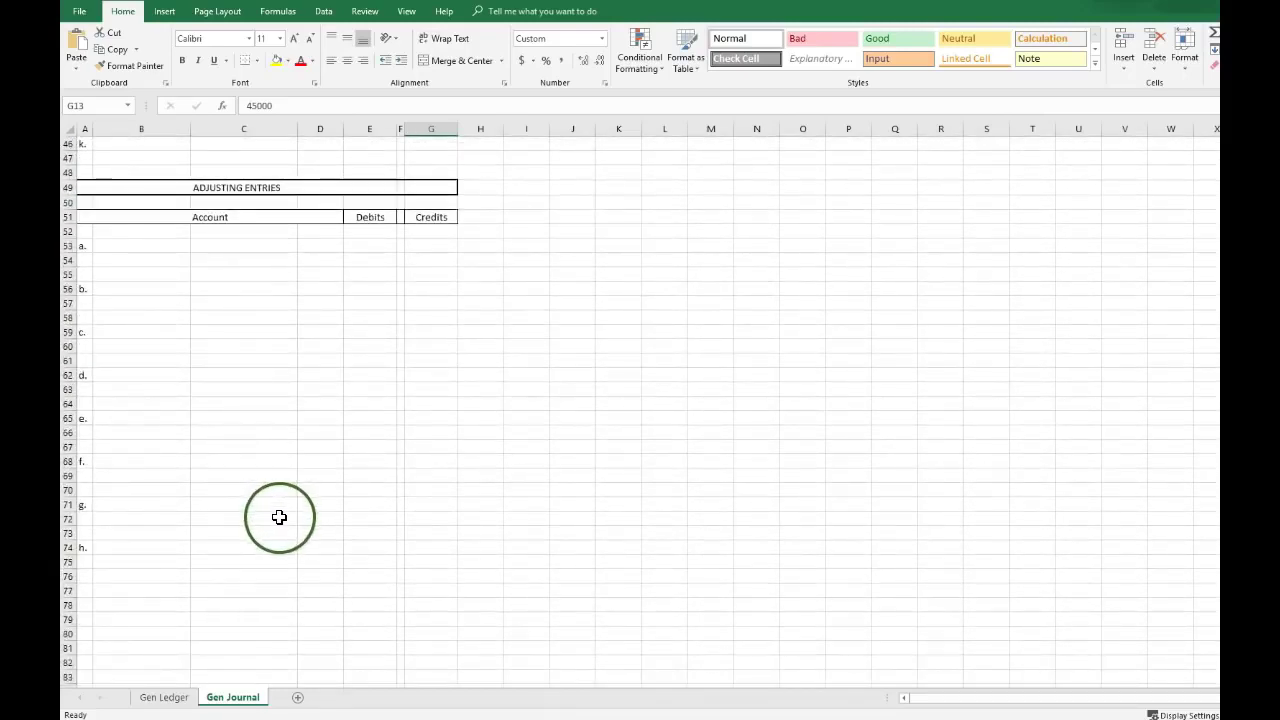
scroll(279, 517, up, 15)
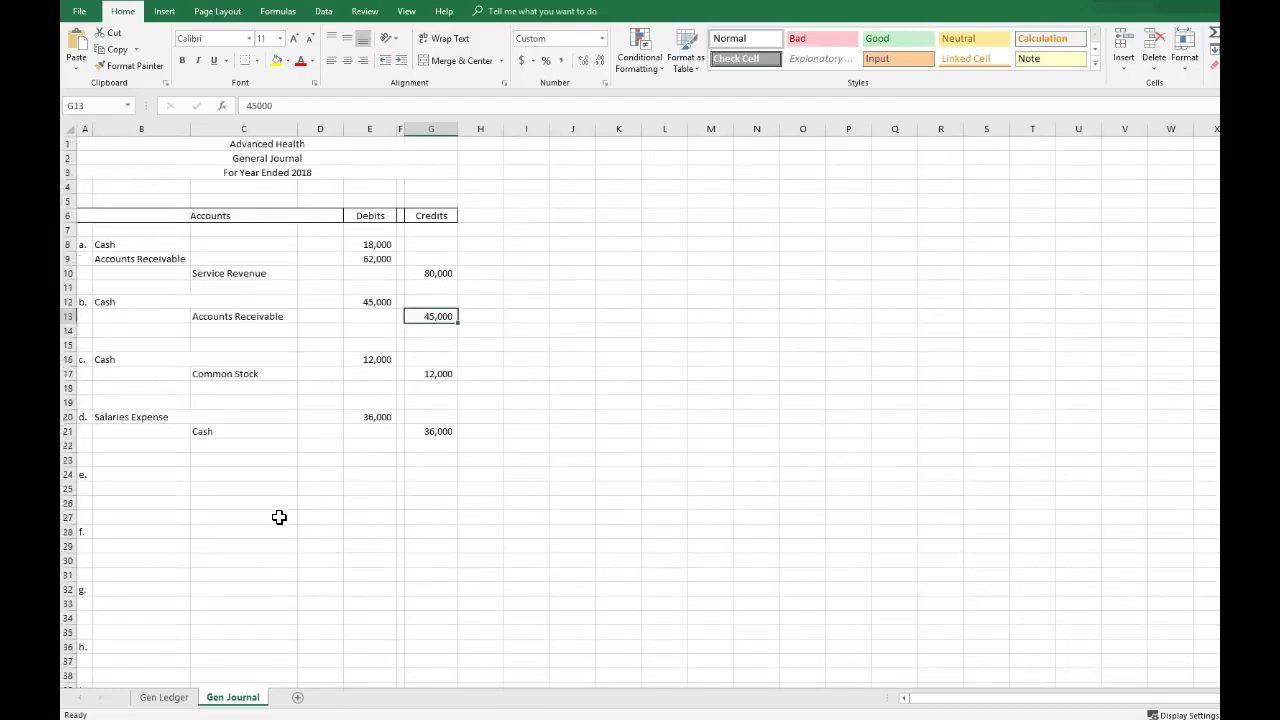
- In the Gen Ledger sheet, calculate the Cash T-account's ending balance in I15 with =SUM(I7:I14)-SUM(J7:J14)
click(164, 697)
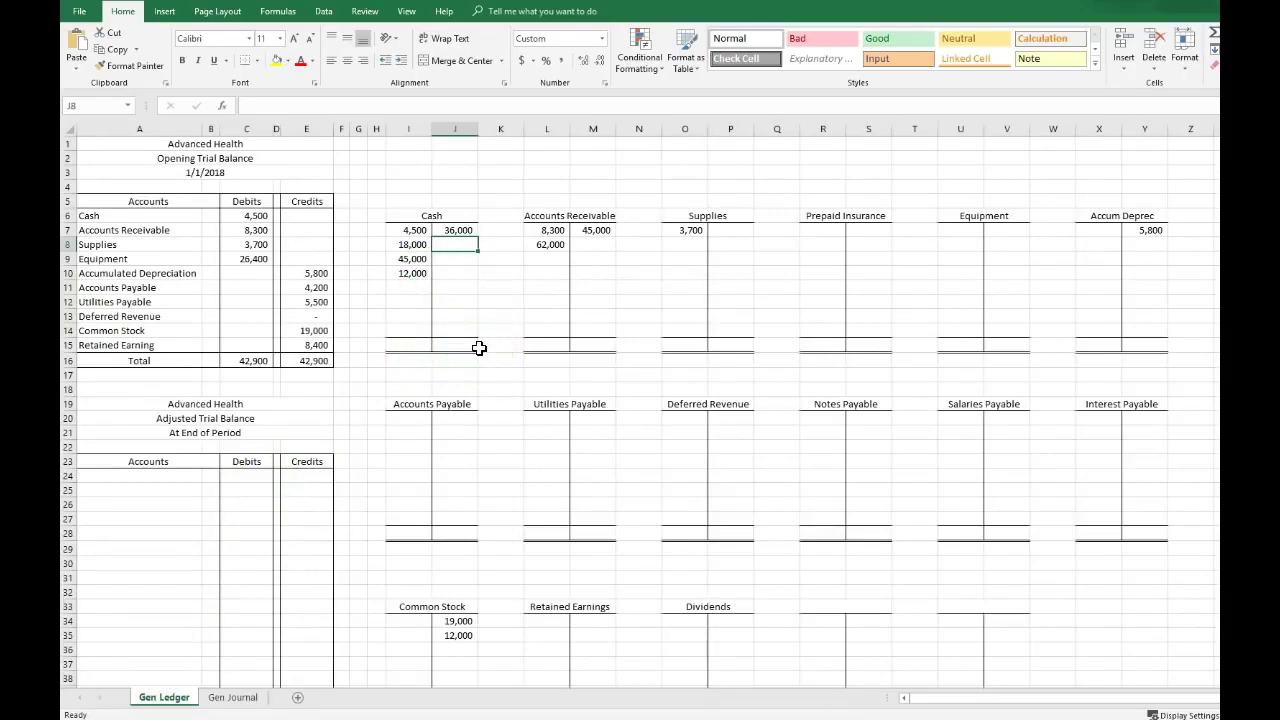
click(412, 345)
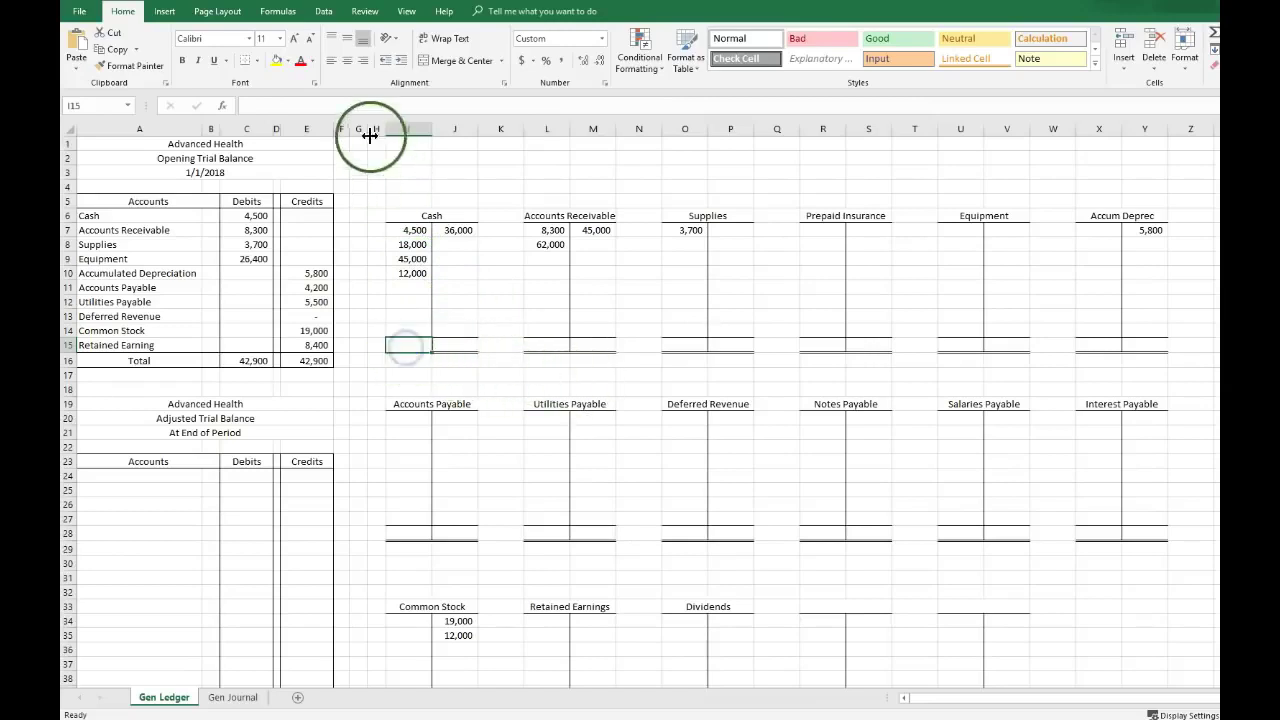
click(305, 106)
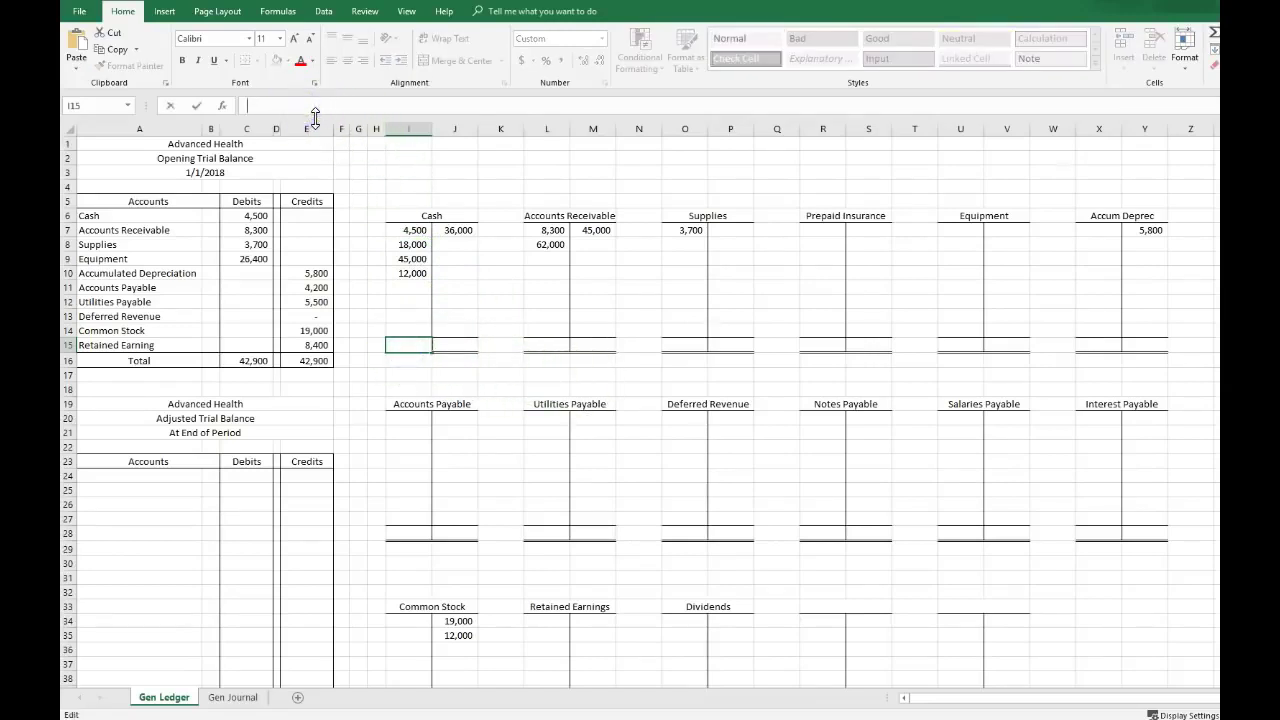
text(=S)
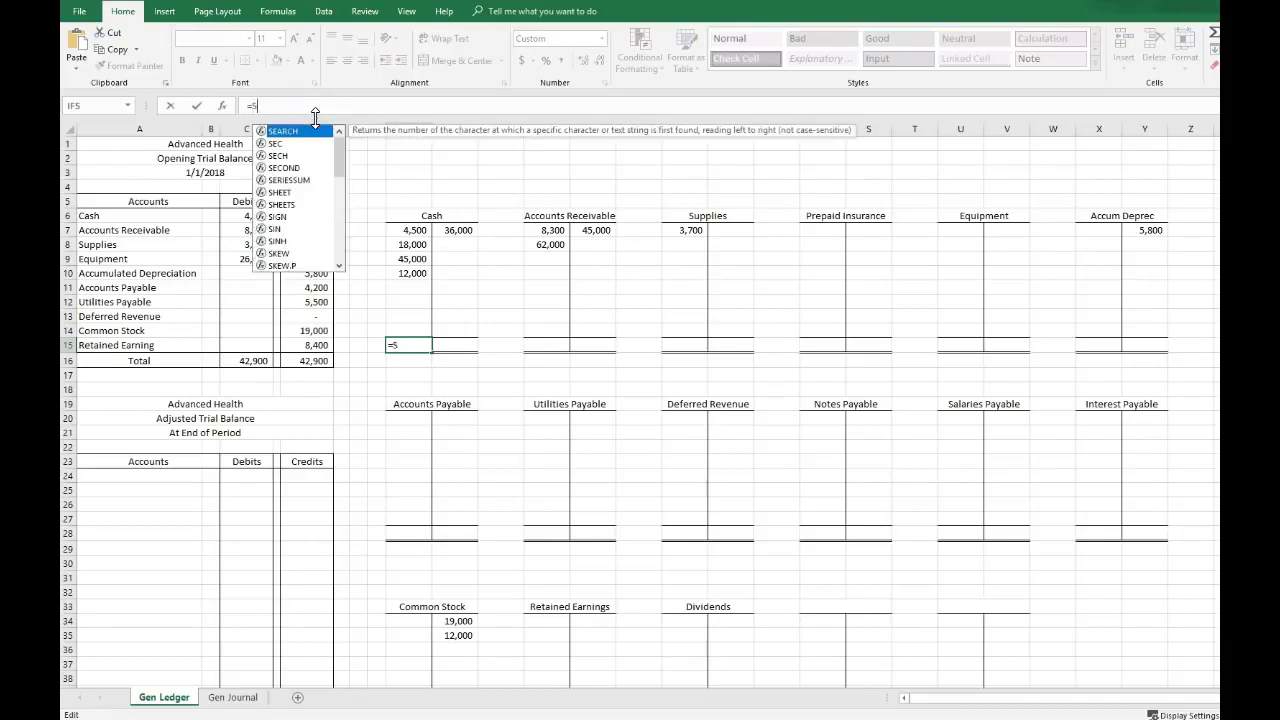
text(UM()
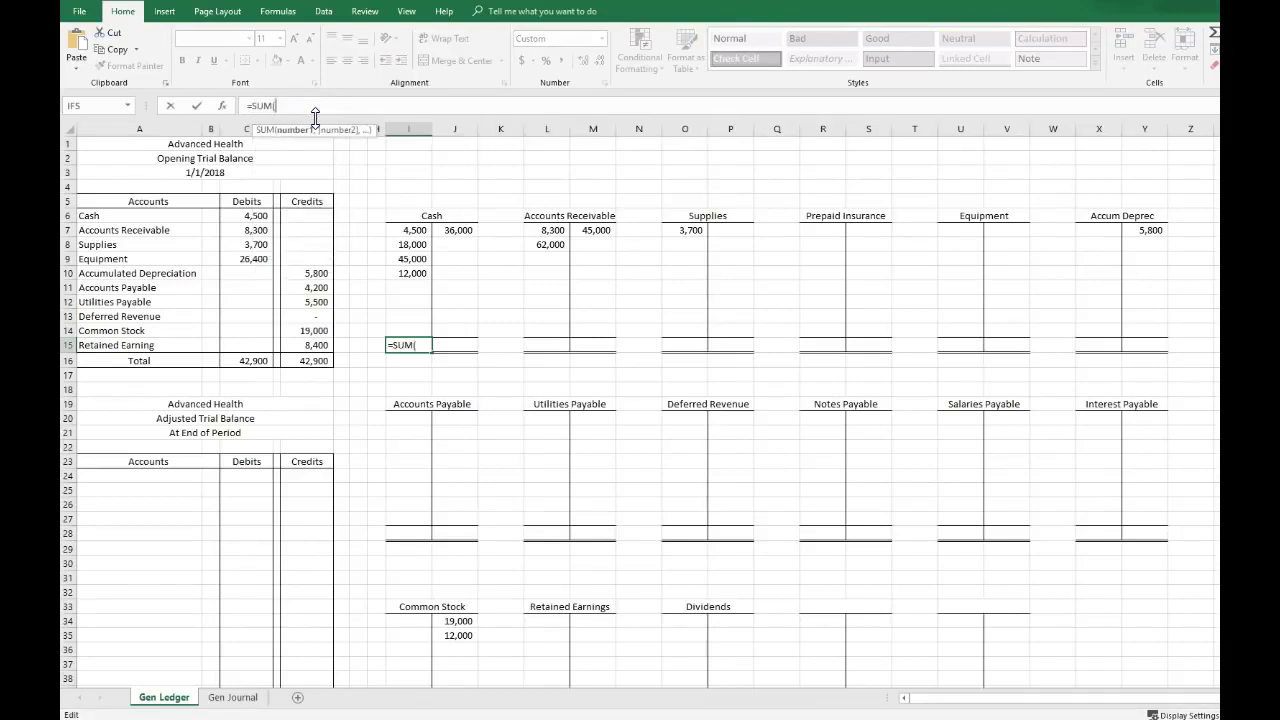
click(402, 229)
drag(402, 229, 409, 329)
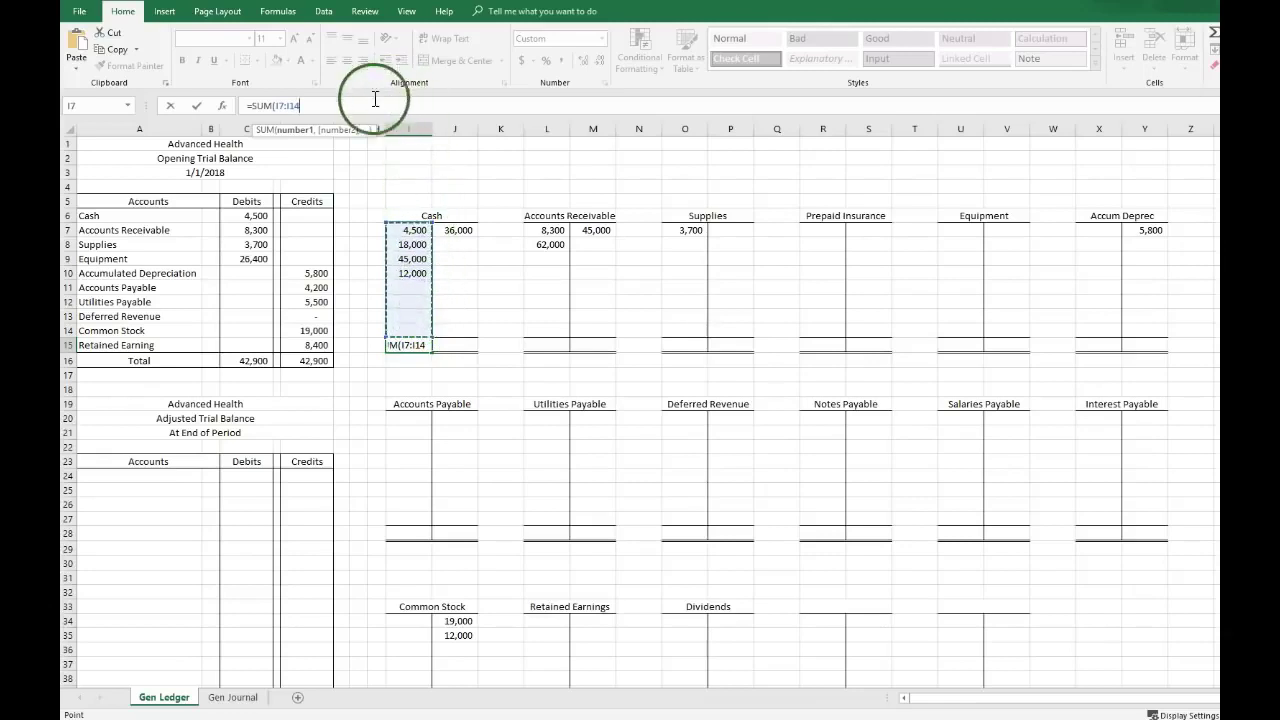
text())
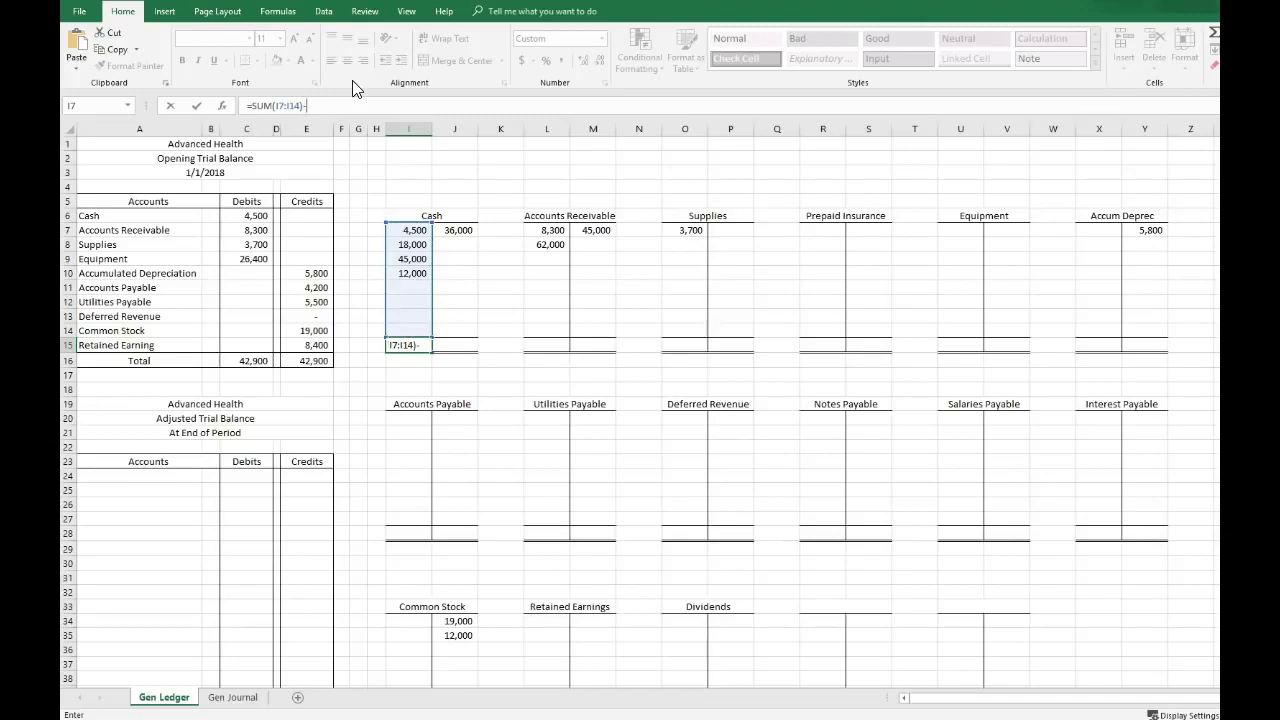
text(-SUM)
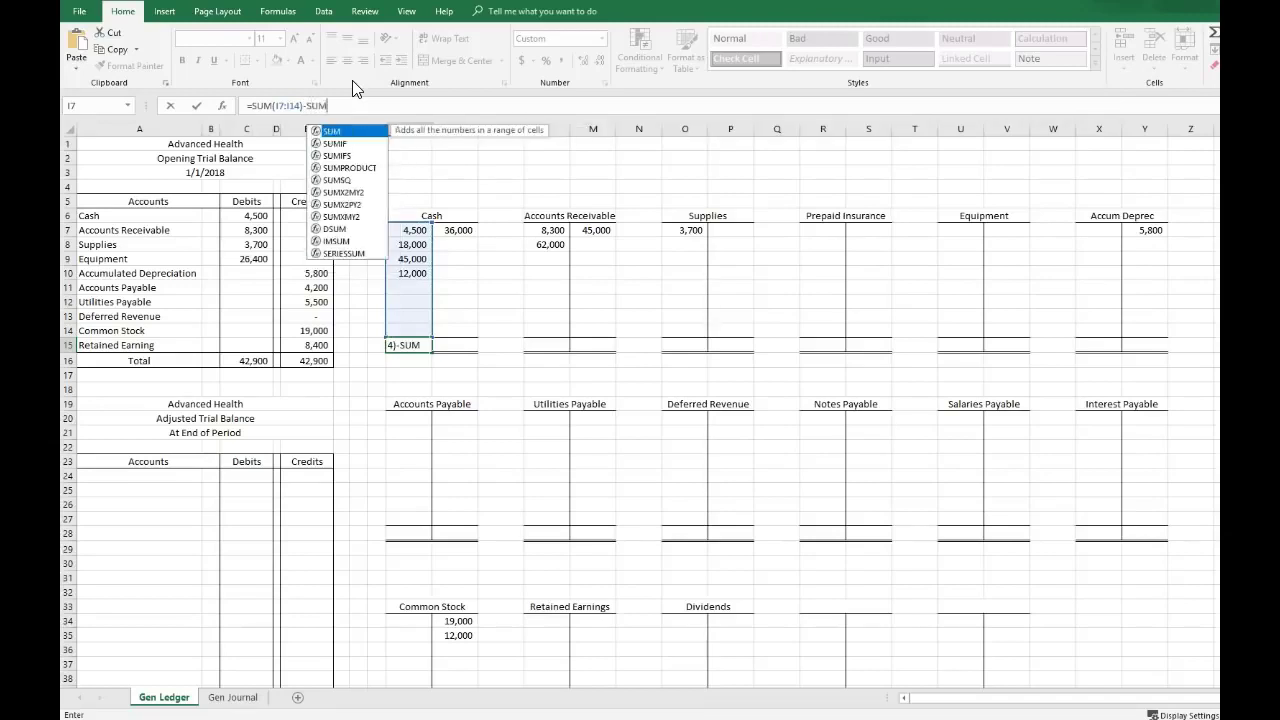
text(()
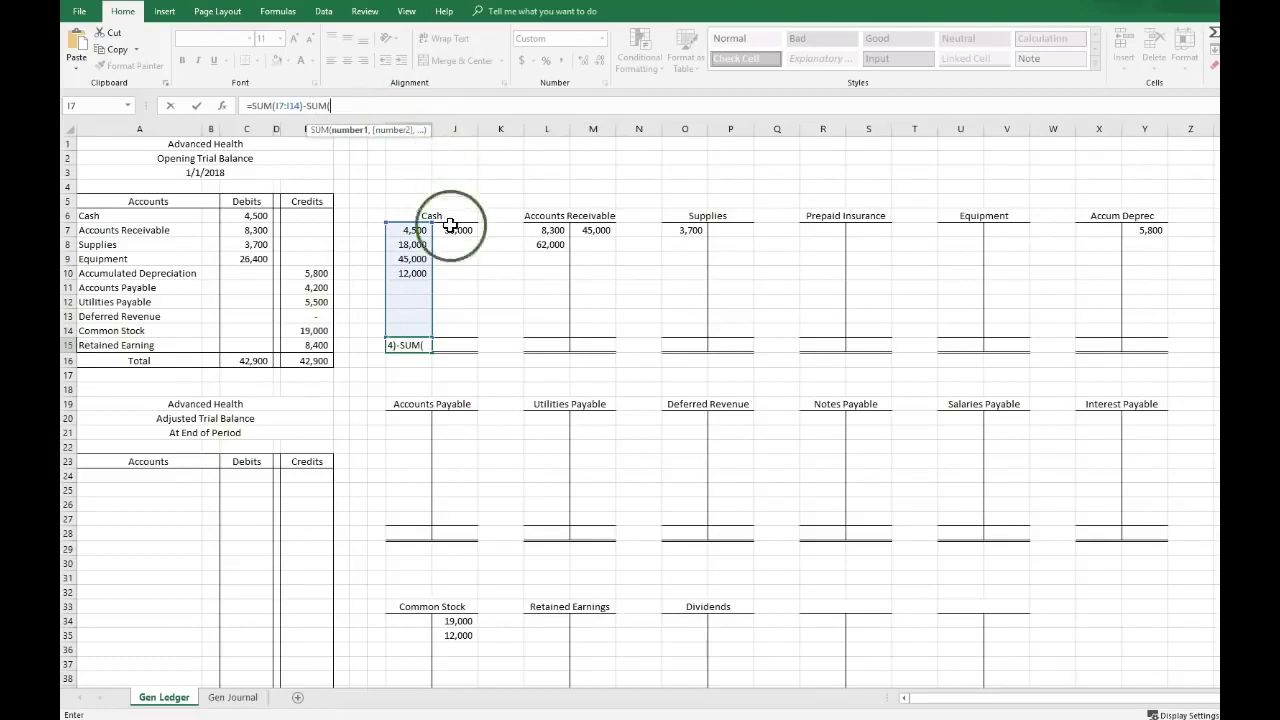
drag(457, 230, 457, 331)
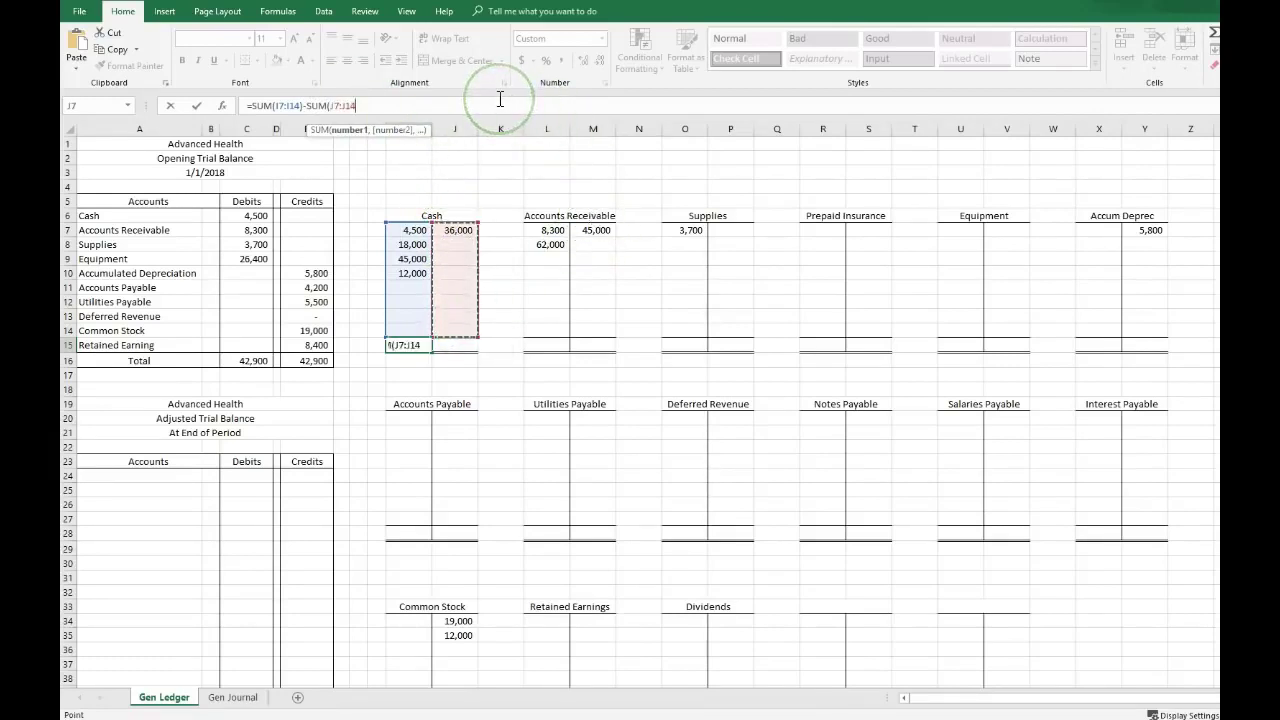
text())
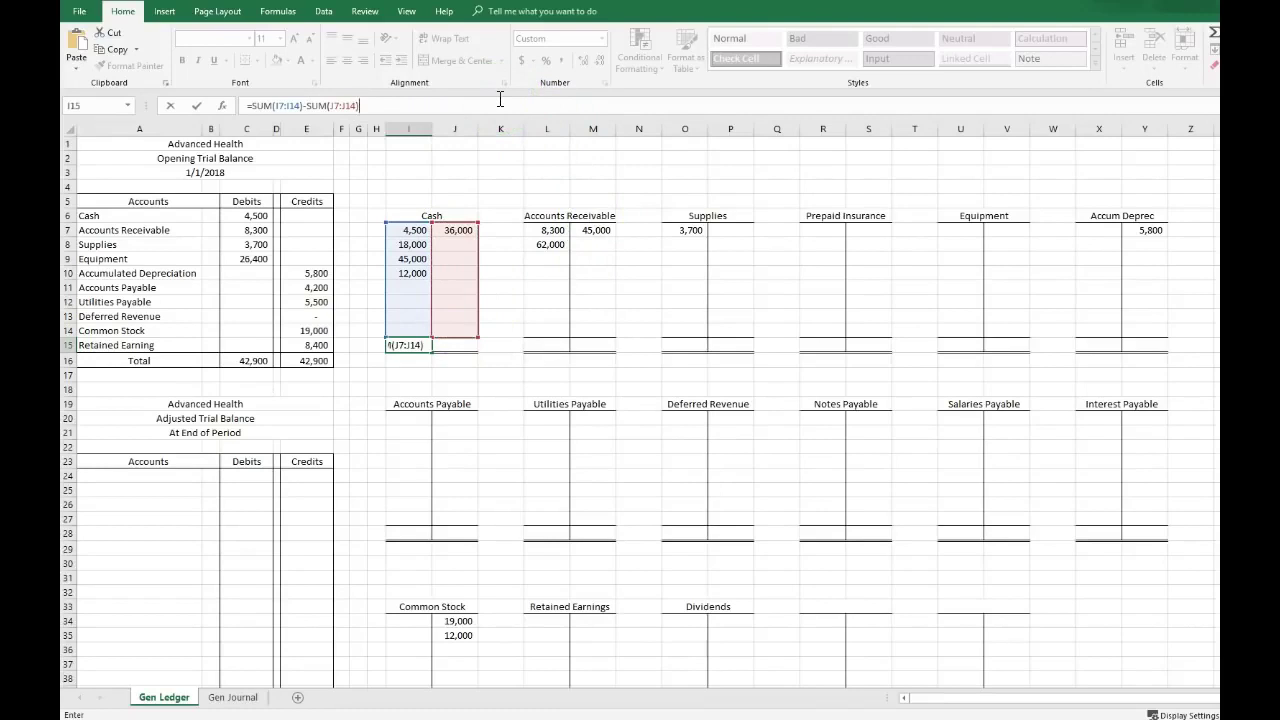
key(Return)
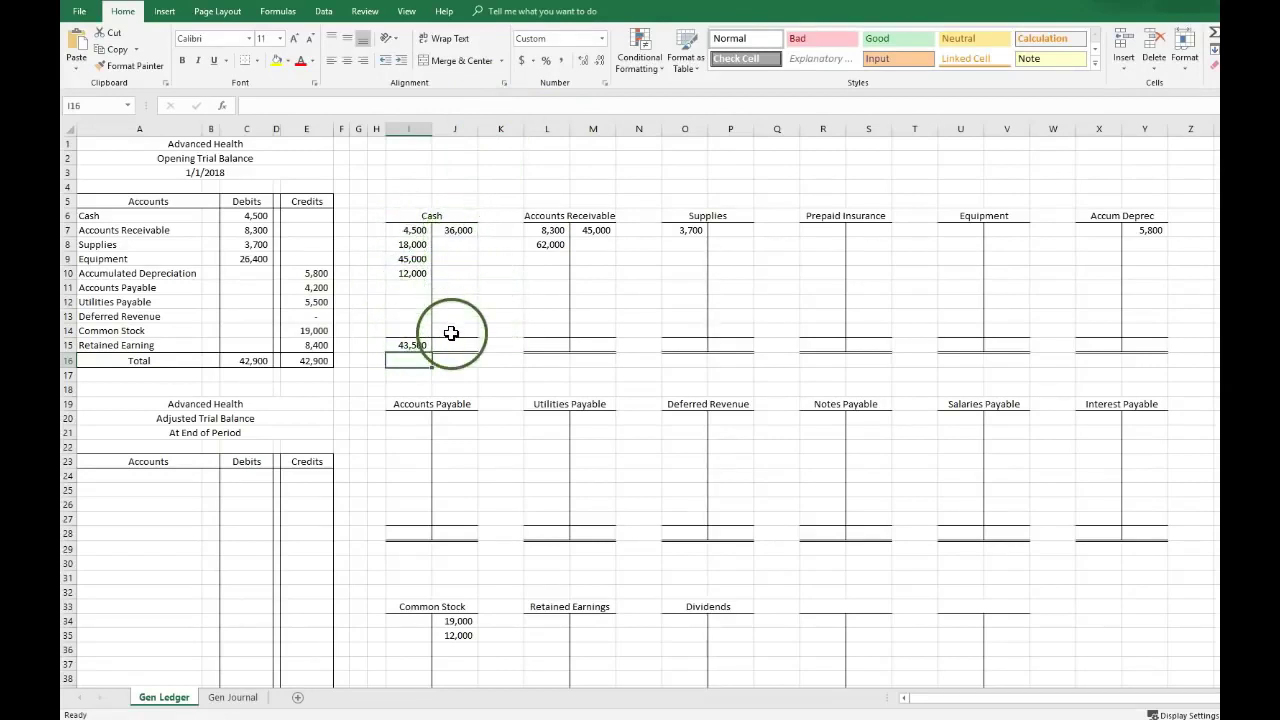
click(409, 287)
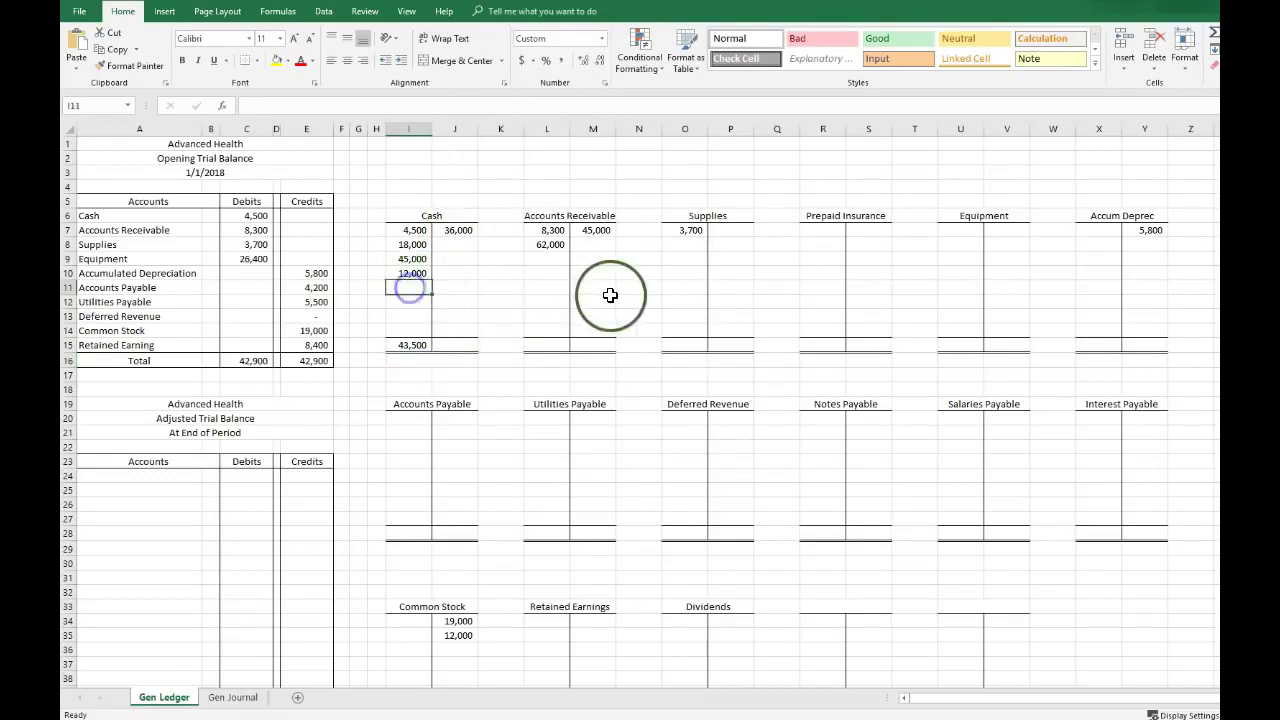
- In the Cash T-account, enter an additional debit of 1000 in I11 and an additional credit of 5000 in J8
text(1000)
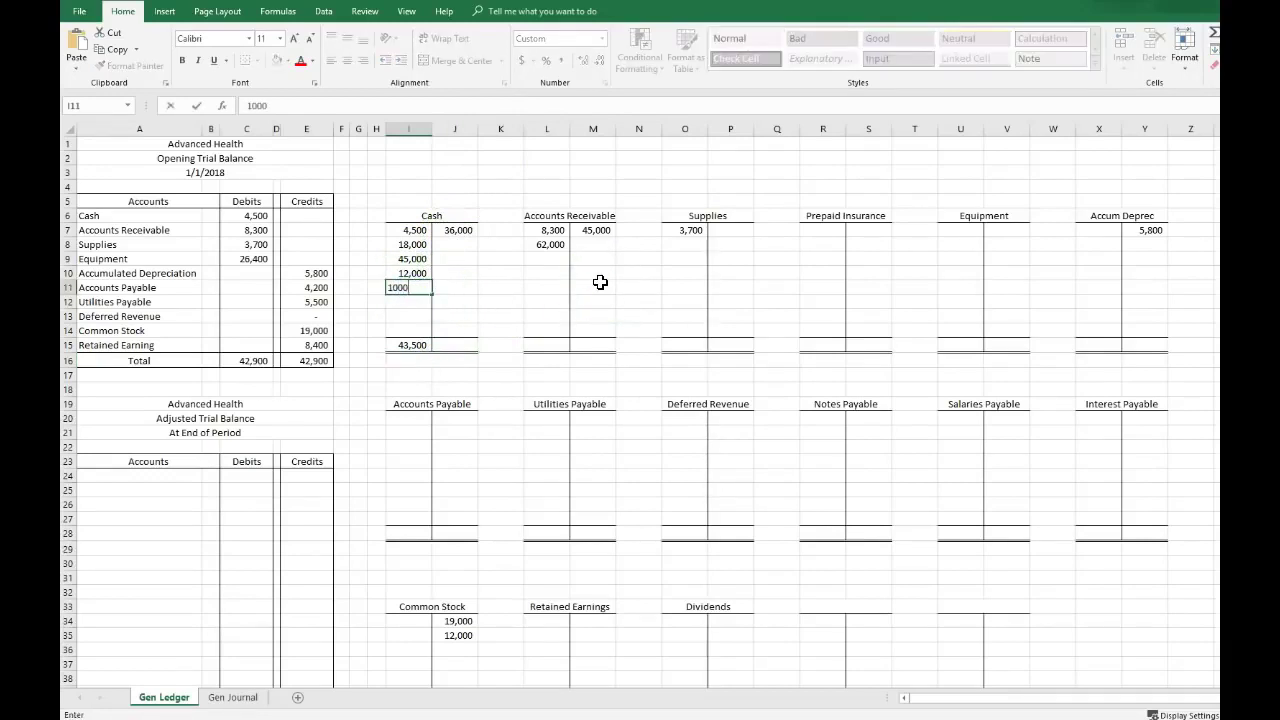
key(Tab)
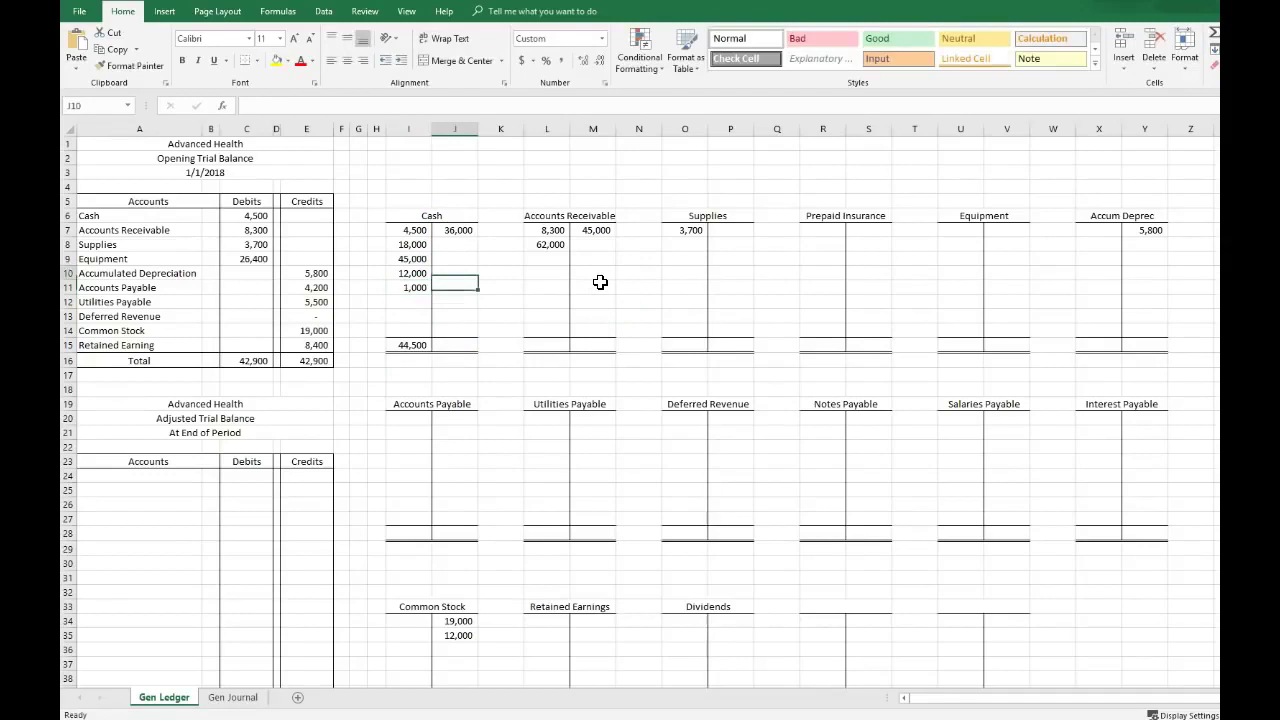
text(5000)
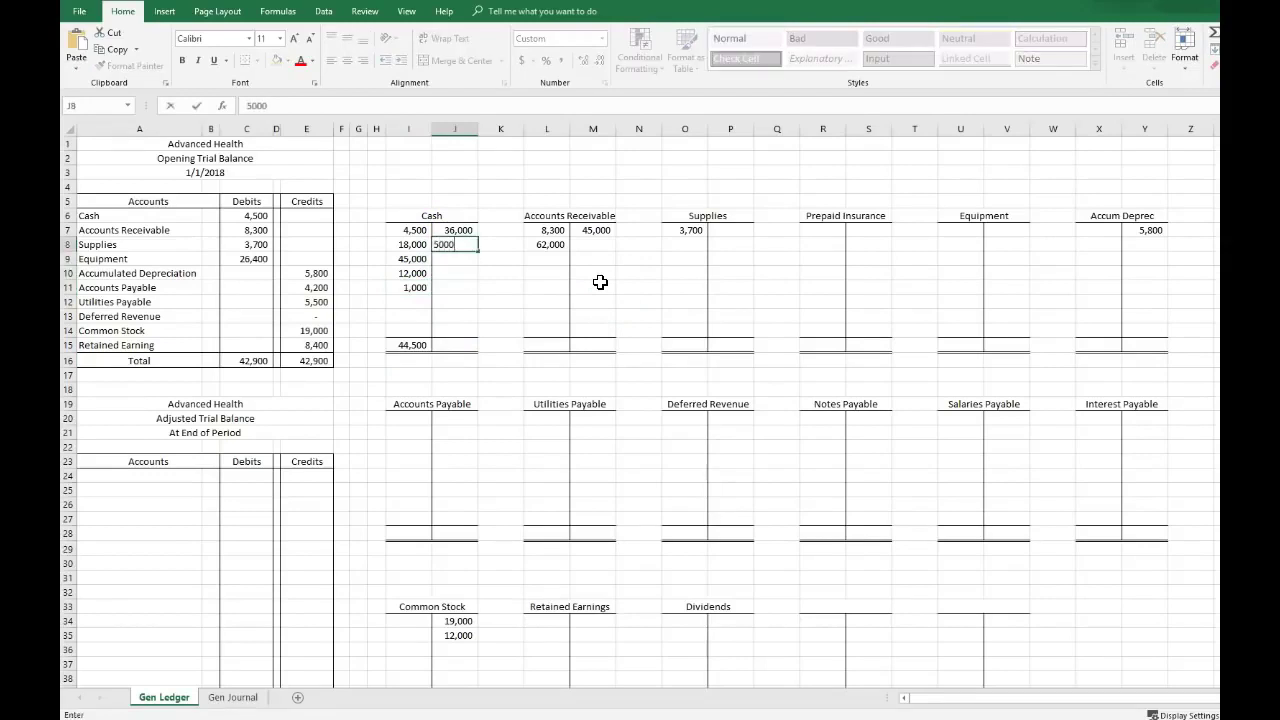
key(Return)
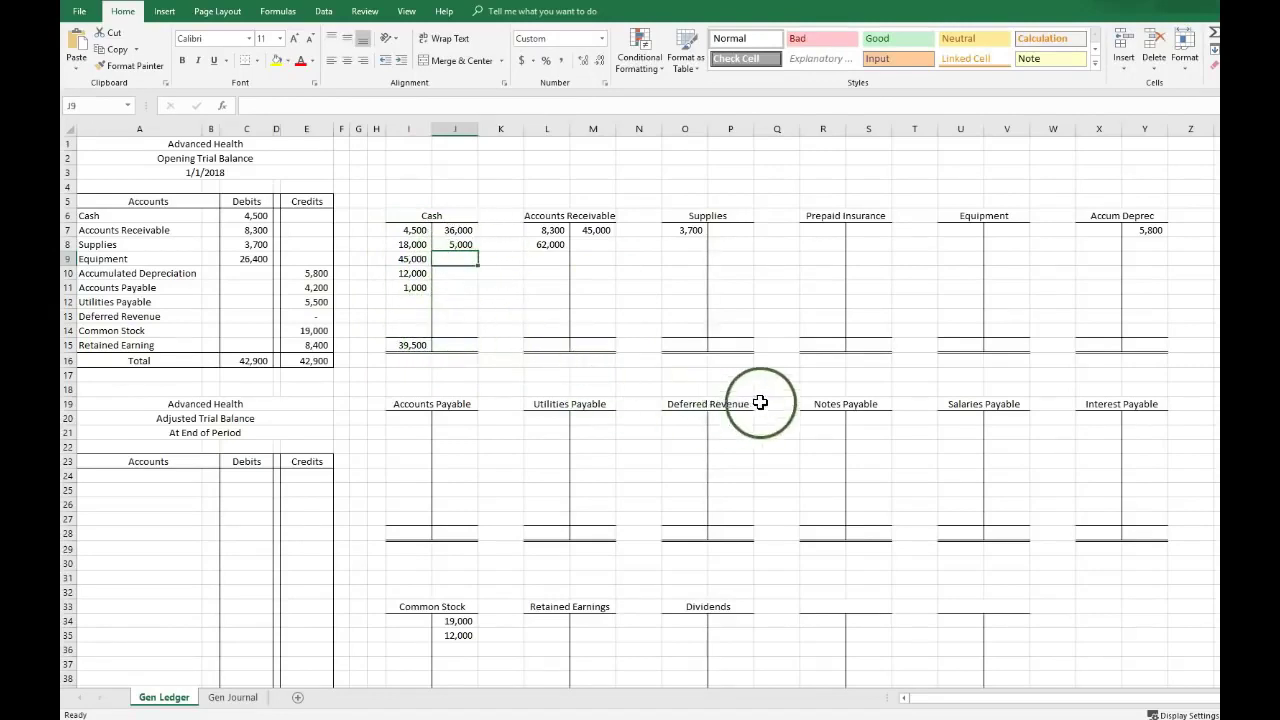
- Calculate the Accum Deprec T-account's ending balance in Y15 with =SUM(Y7:Y14)-SUM(X7:X14)
click(1143, 347)
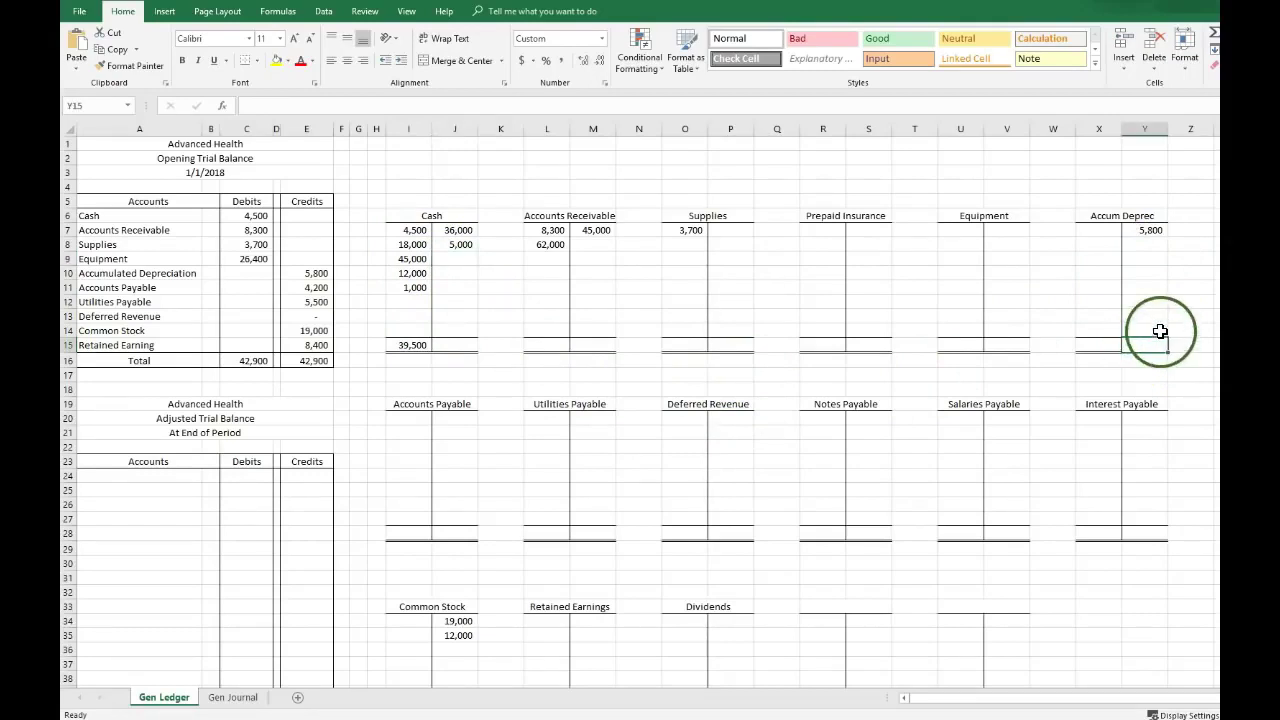
text(=)
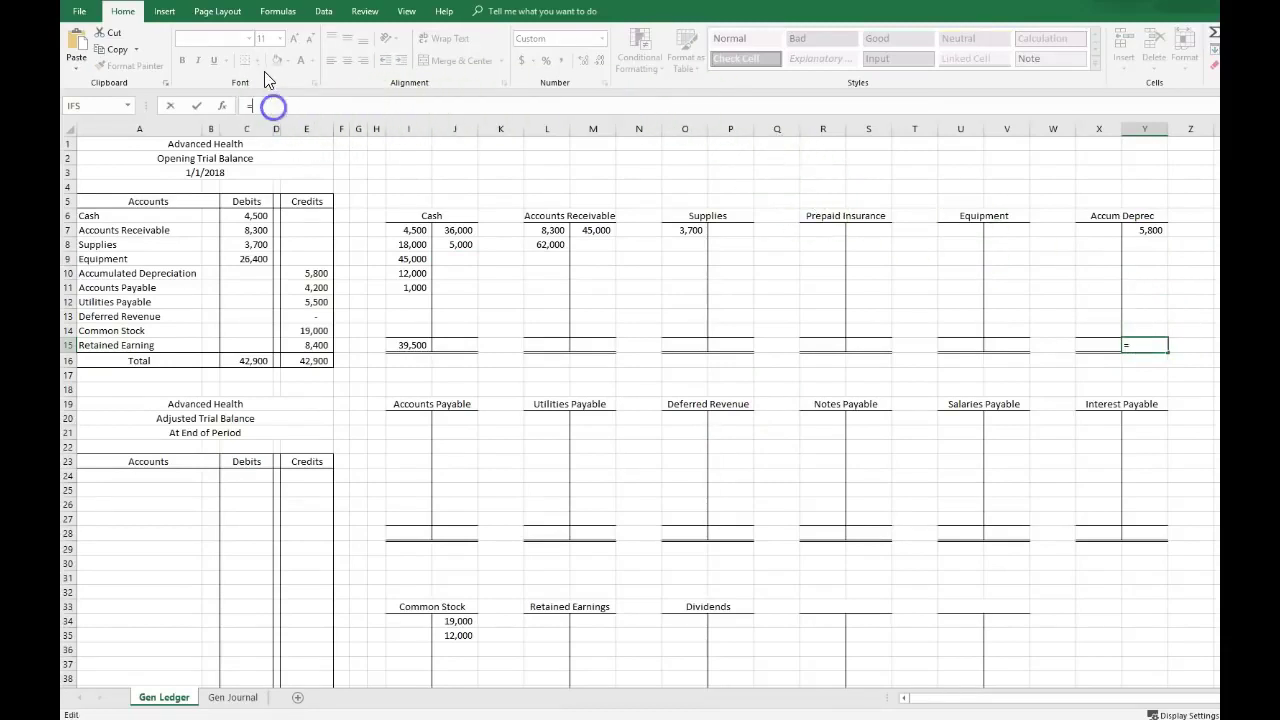
text(SUM()
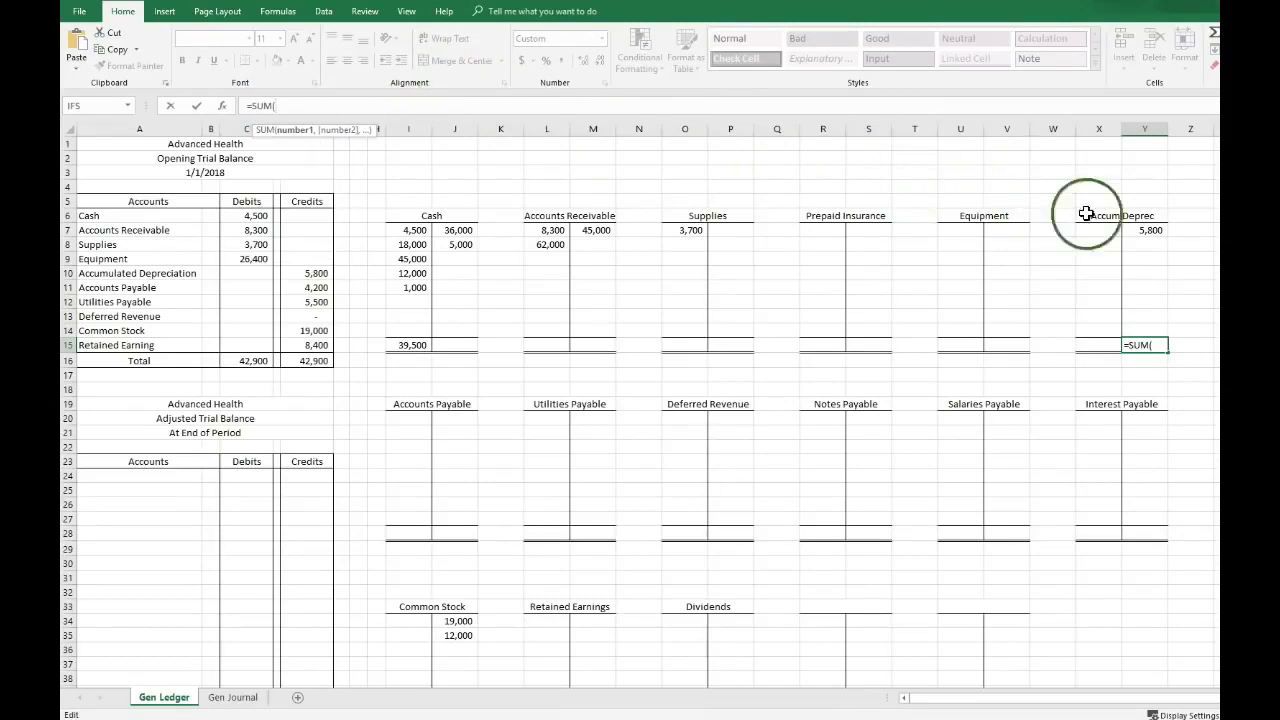
drag(1149, 231, 1146, 330)
text())
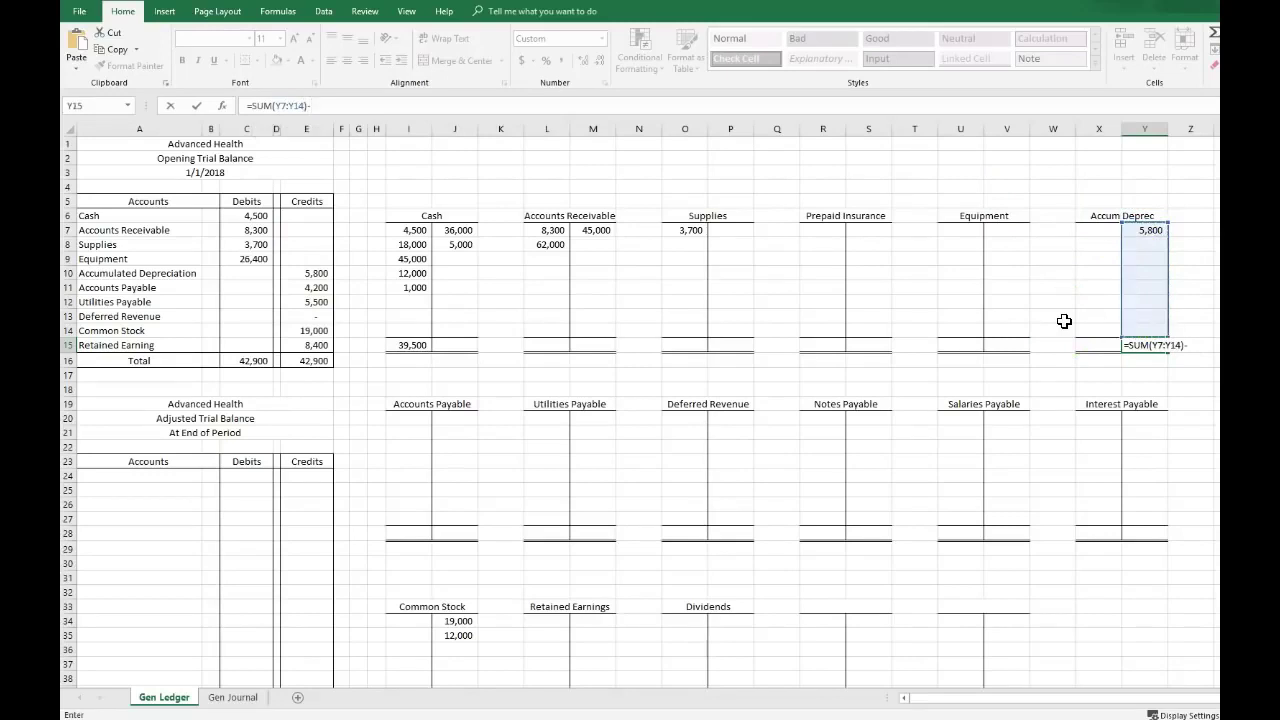
text(-)
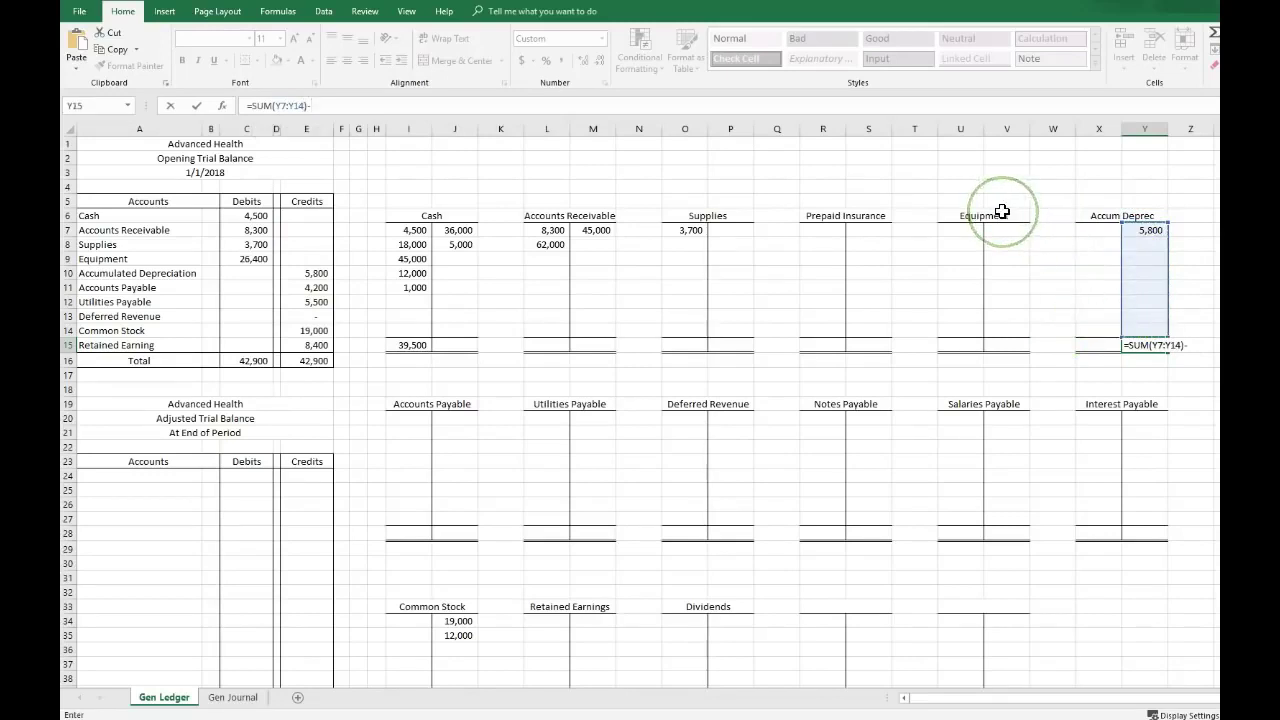
text(SUM()
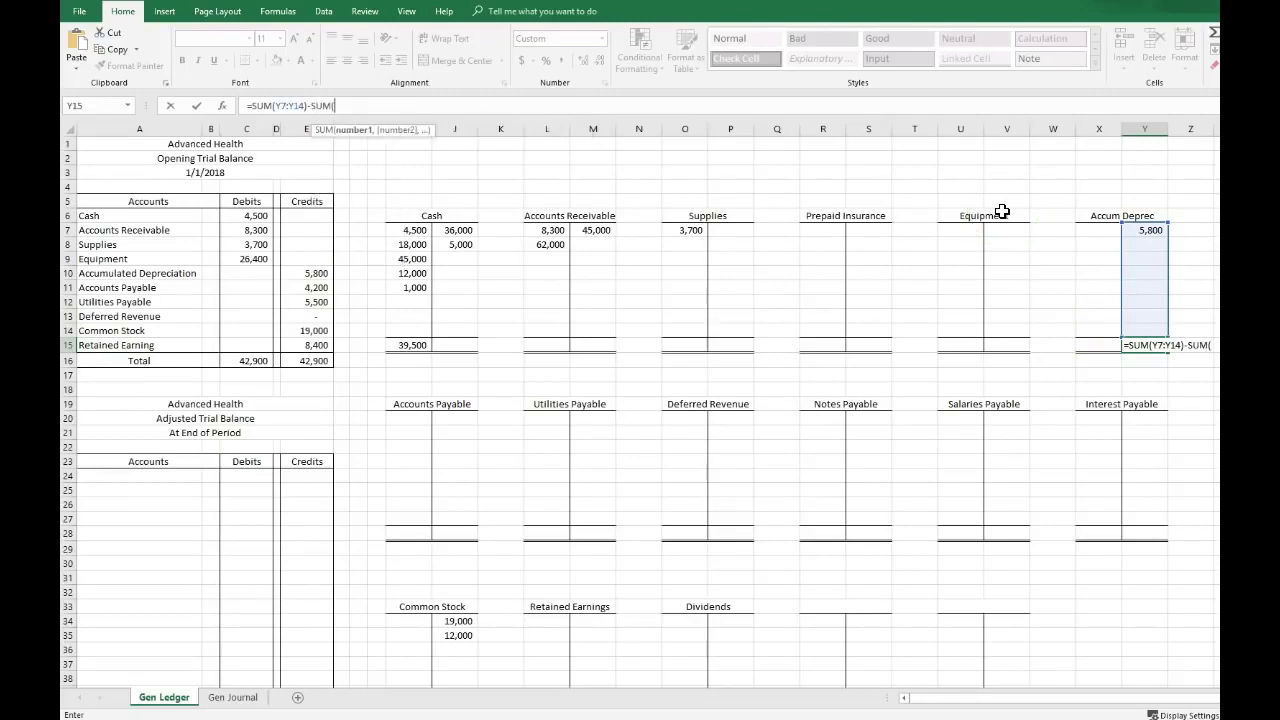
drag(1099, 230, 1080, 322)
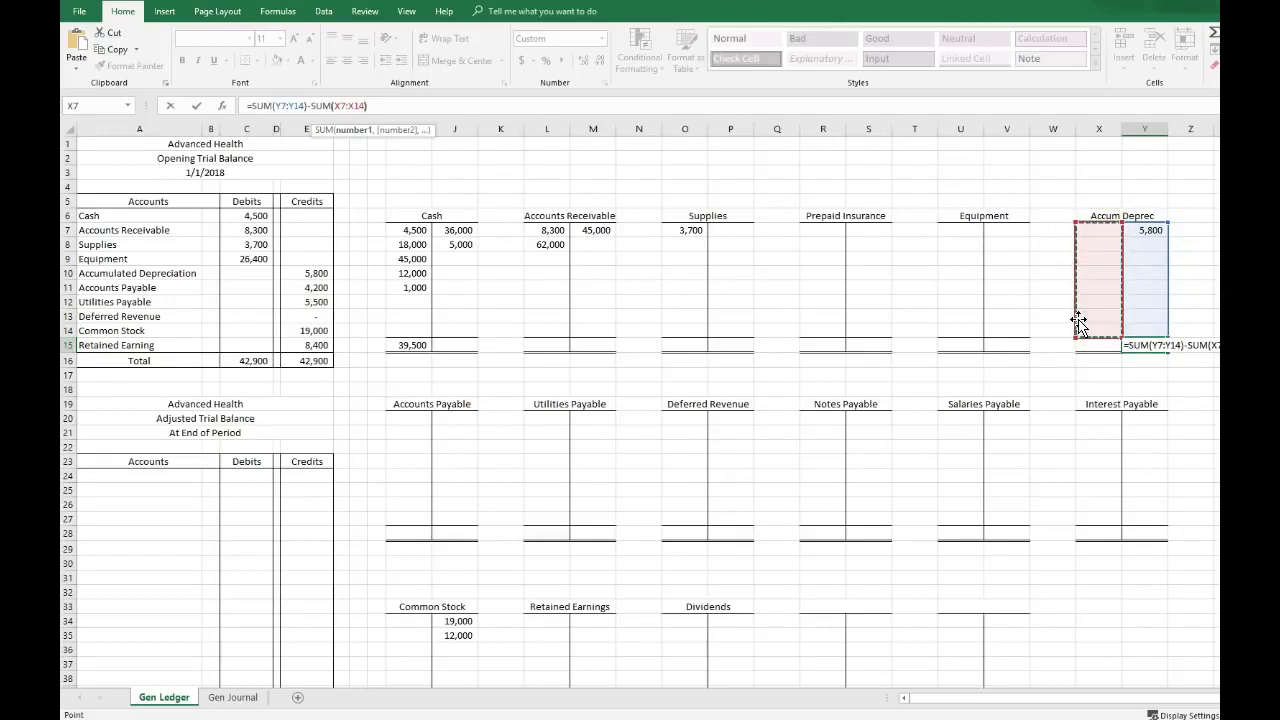
text())
key(Return)
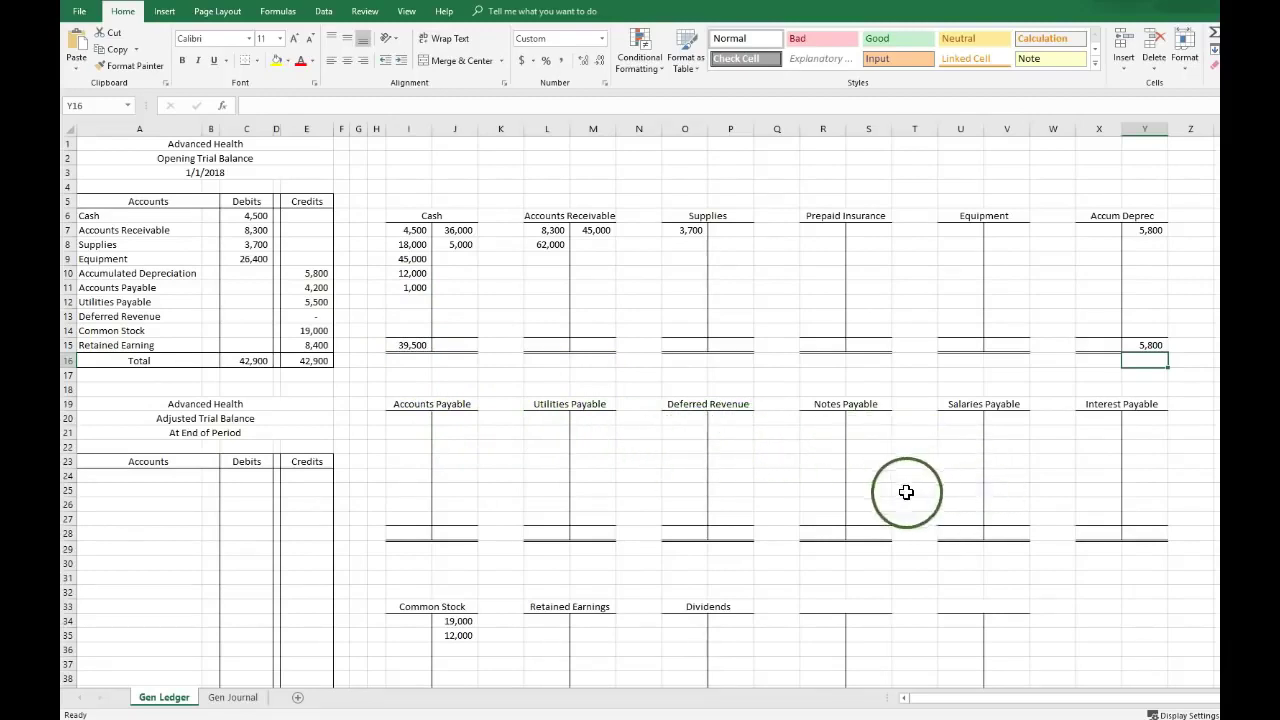
- Calculate the Common Stock T-account's ending balance in J42 with =SUM(J34:J41)-SUM(I34:I41)
scroll(903, 486, down, 6)
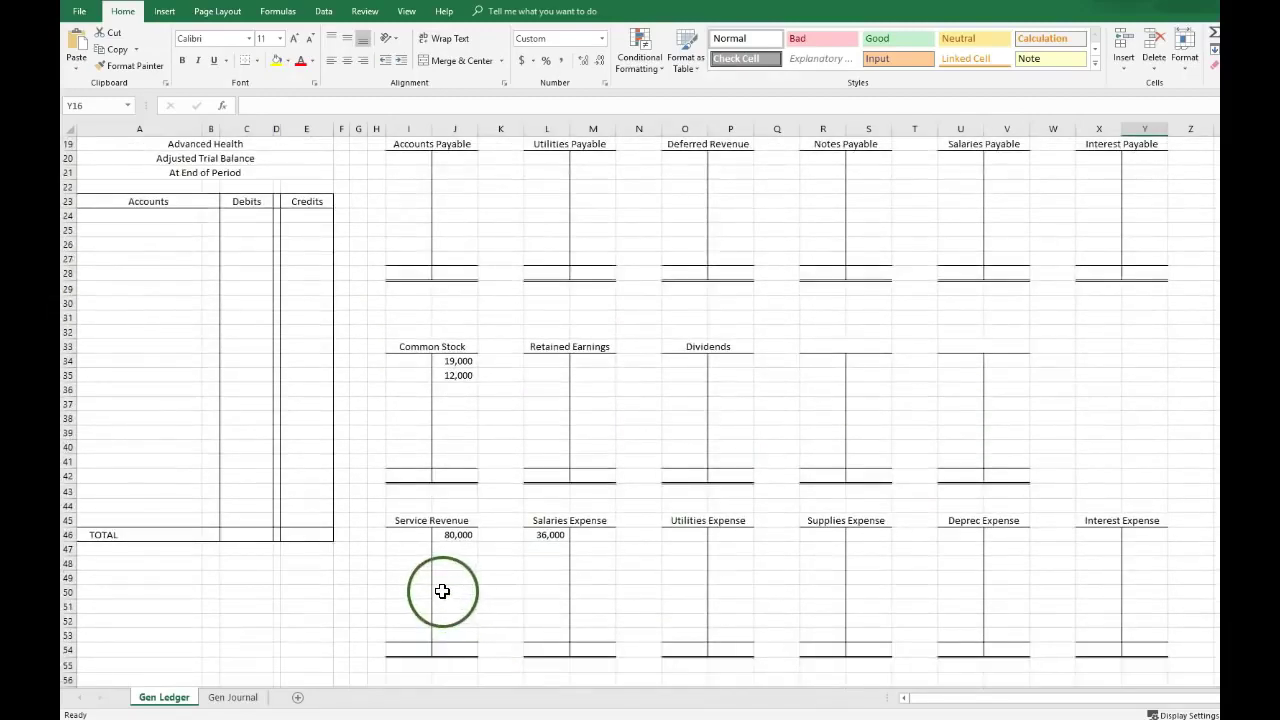
click(451, 479)
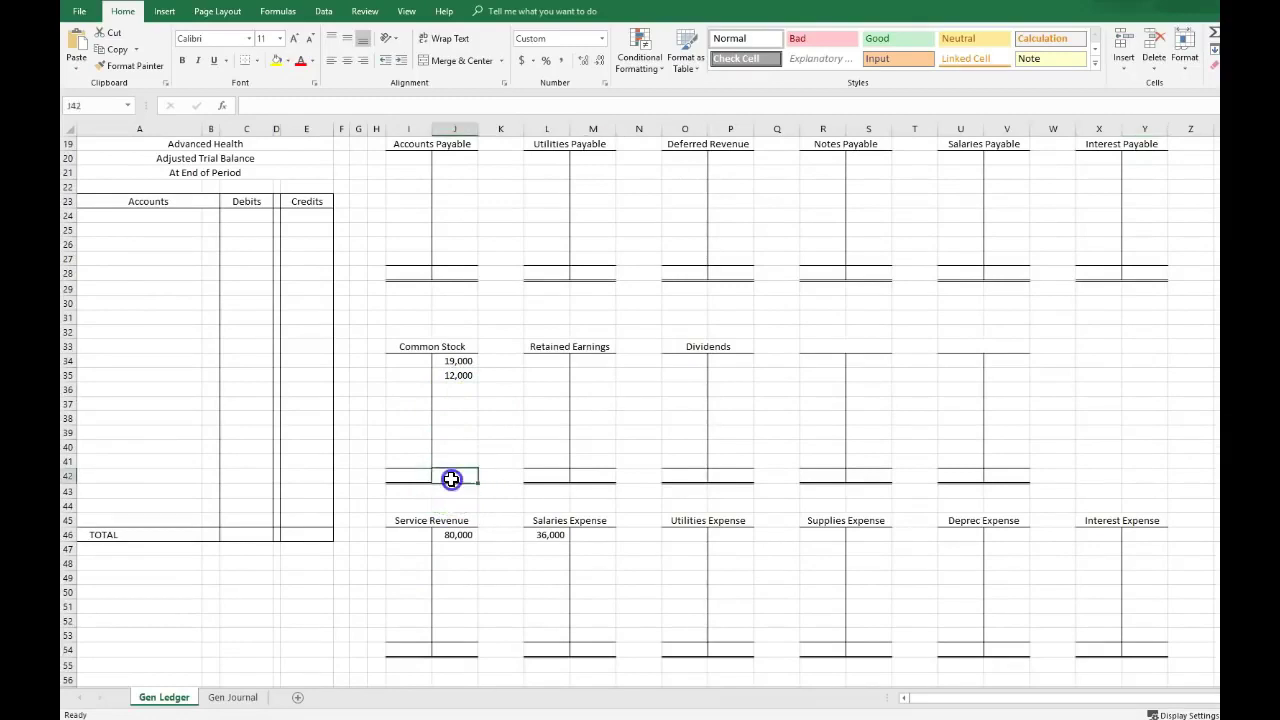
click(301, 108)
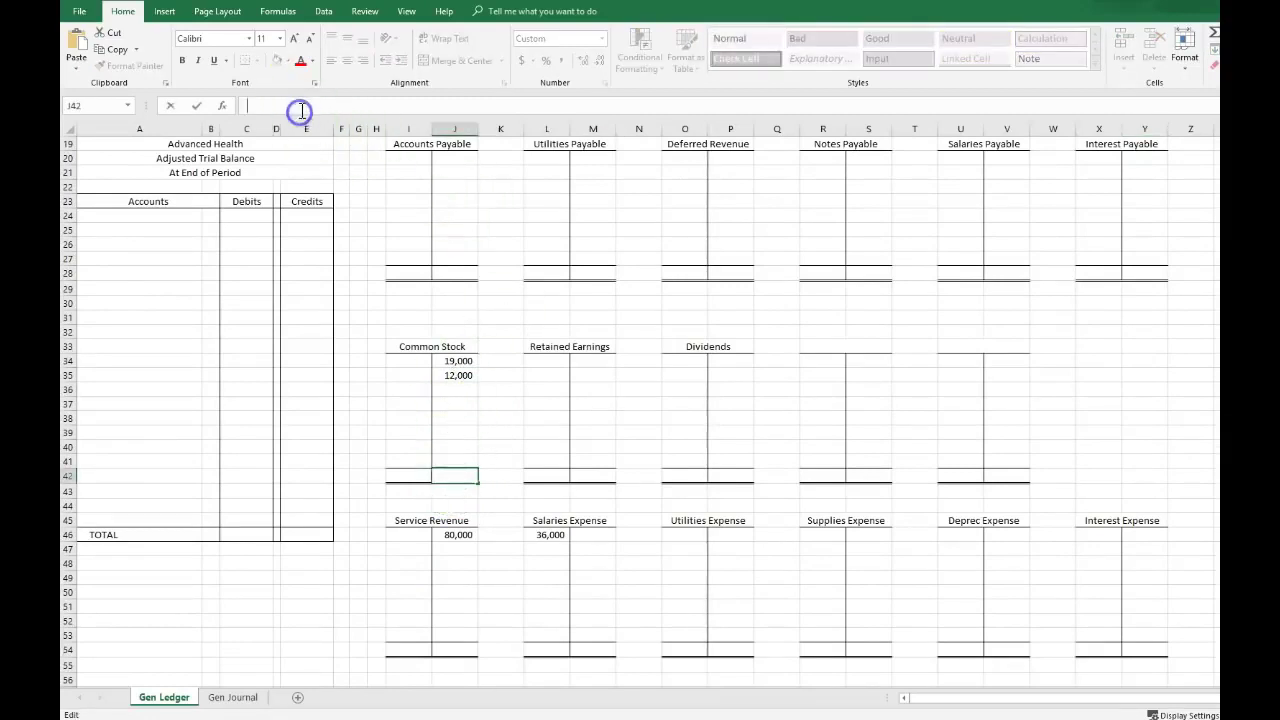
text(=S)
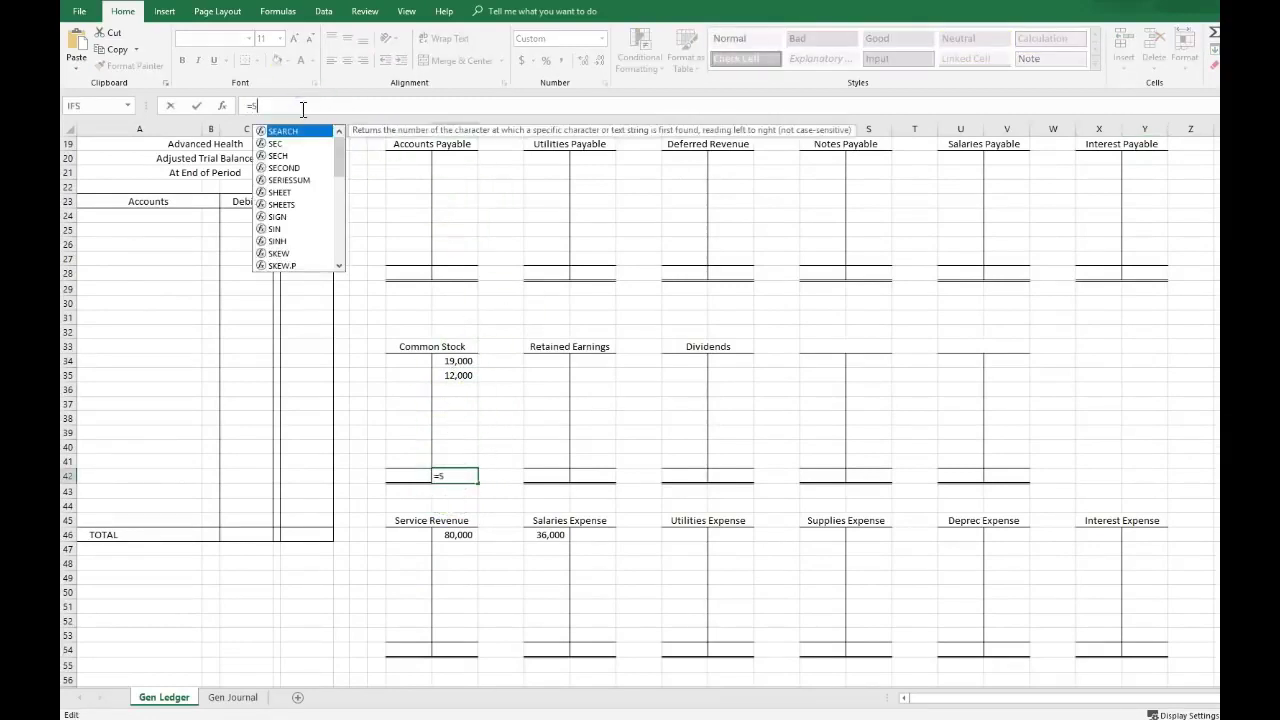
text(UM()
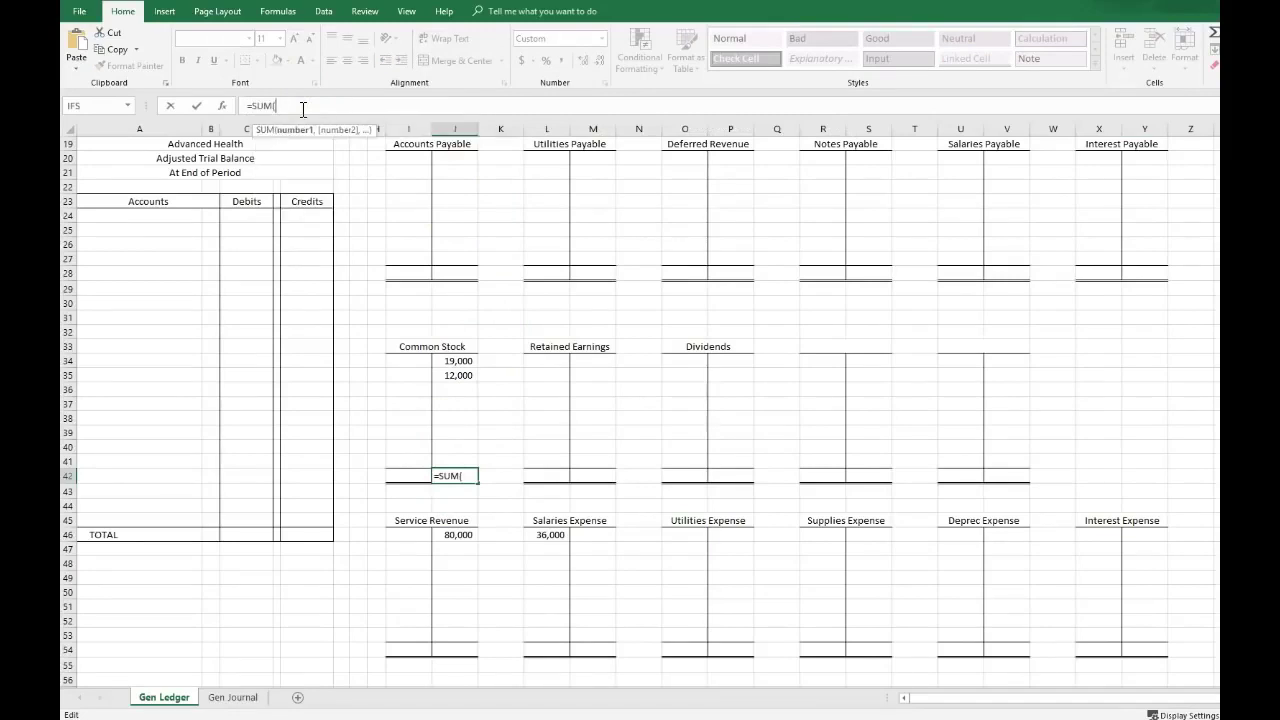
click(448, 361)
drag(455, 375, 450, 412)
text()-SUM)
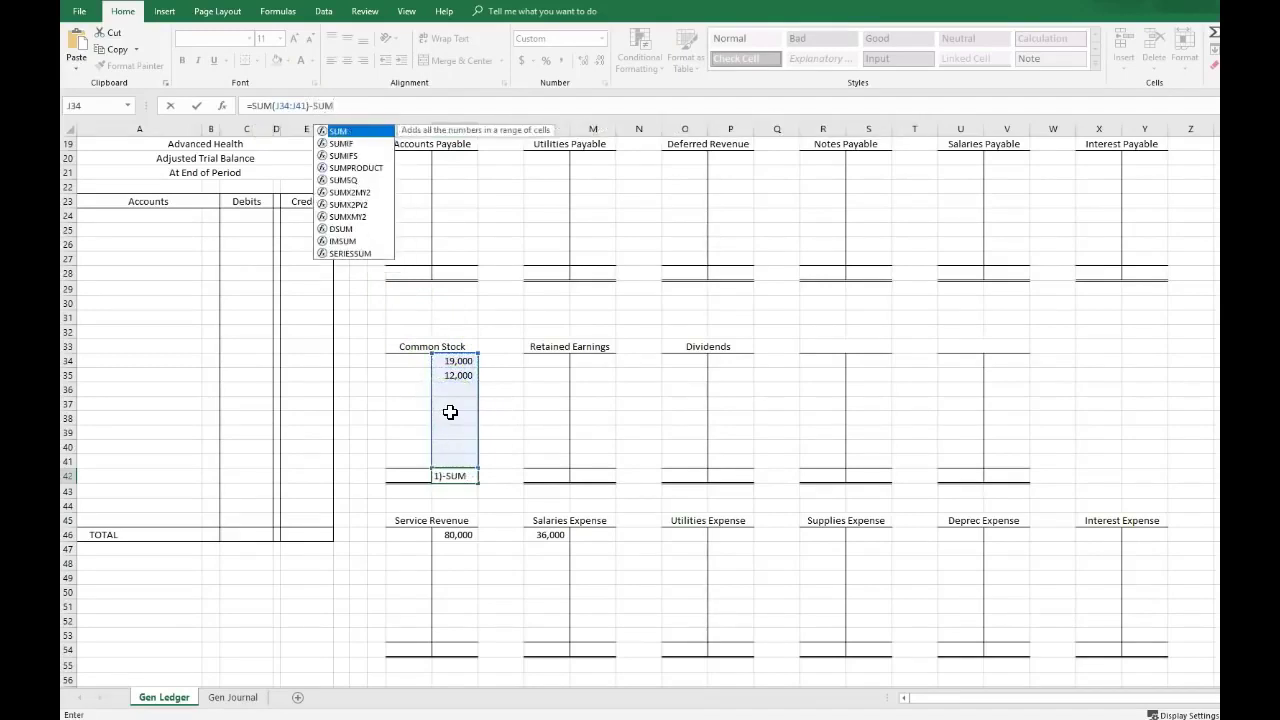
text(()
drag(408, 362, 406, 467)
text())
key(Return)
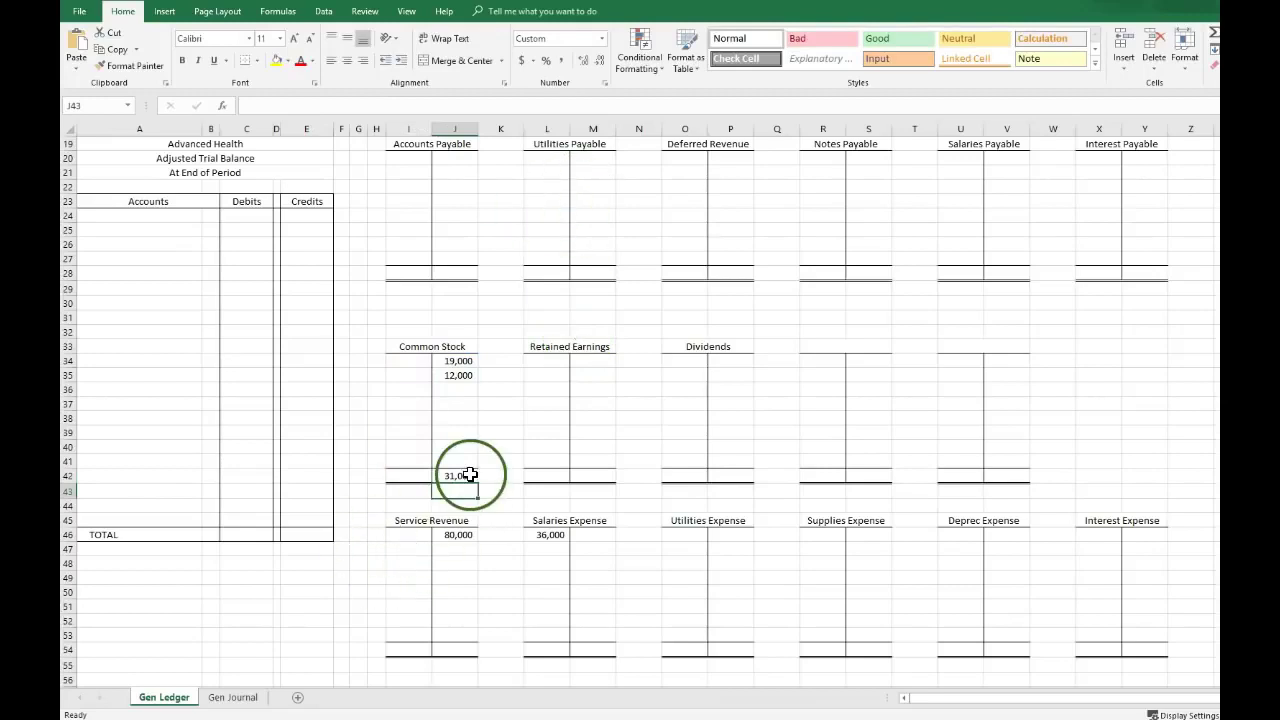
- List the accounts Cash, Accounts Receivable and Supplies in A24:A26 of the Adjusted Trial Balance
scroll(450, 493, up, 6)
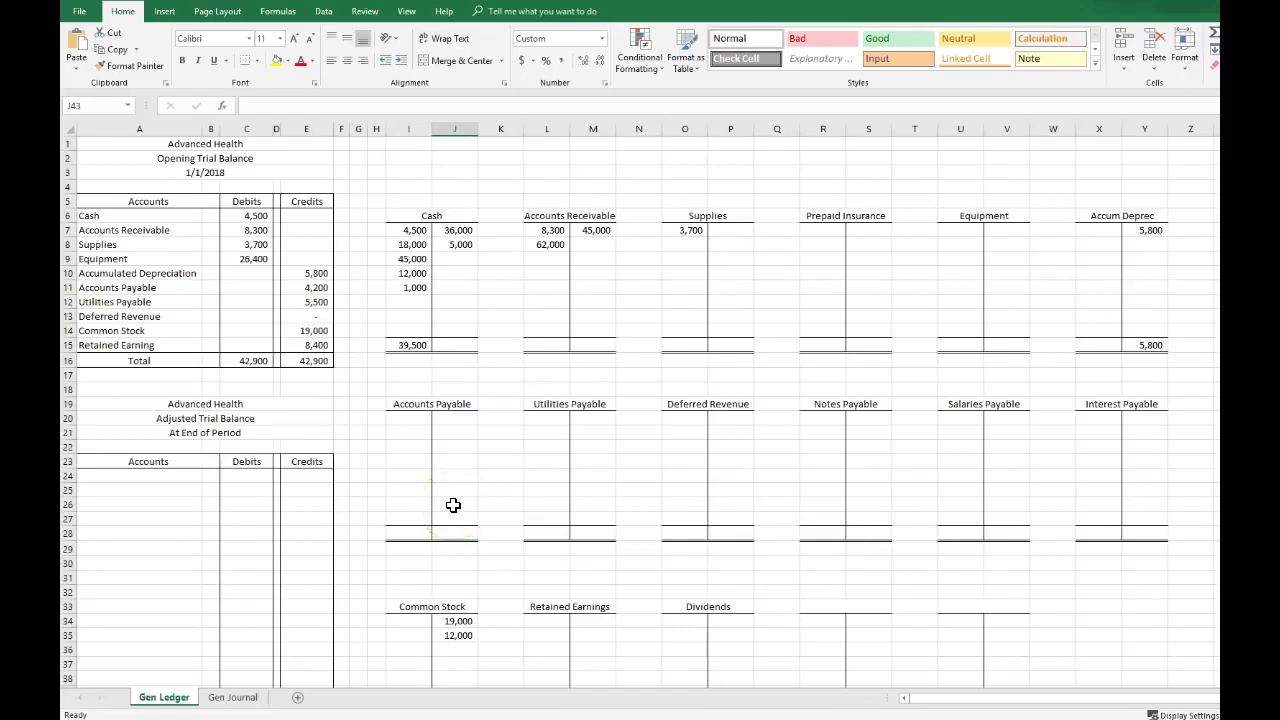
scroll(306, 488, down, 3)
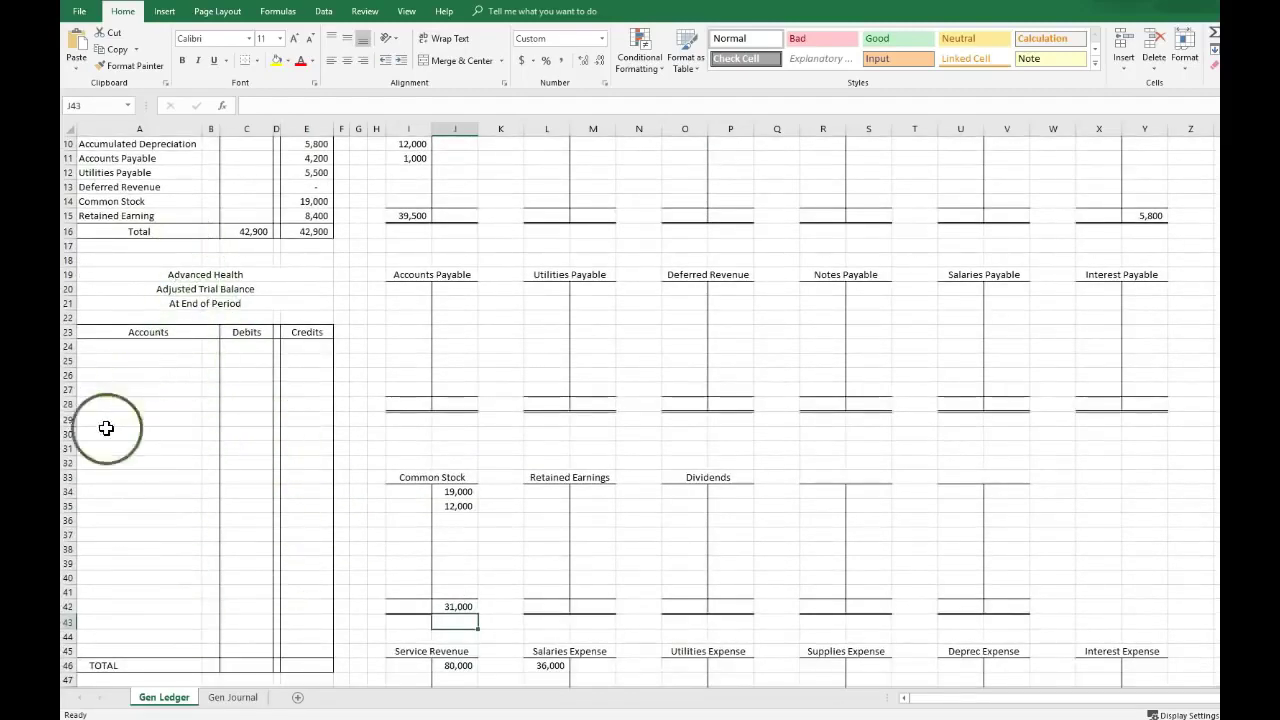
scroll(232, 367, up, 3)
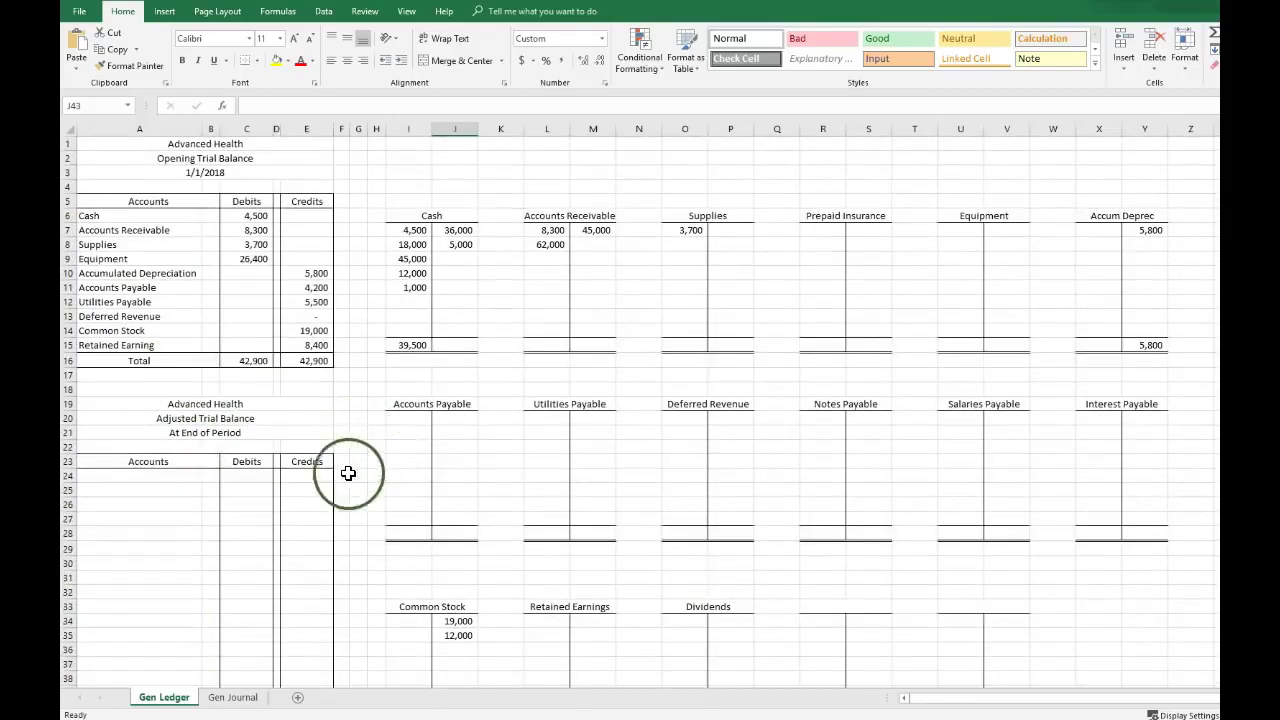
click(131, 478)
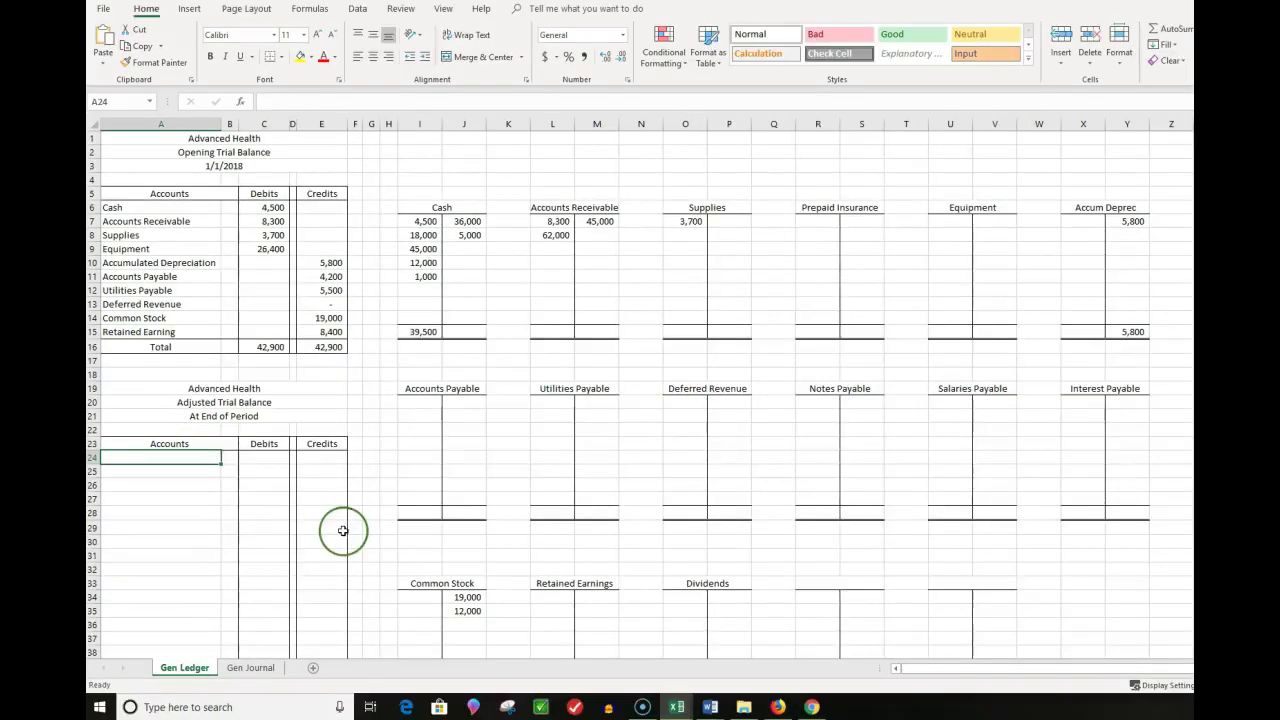
text(C)
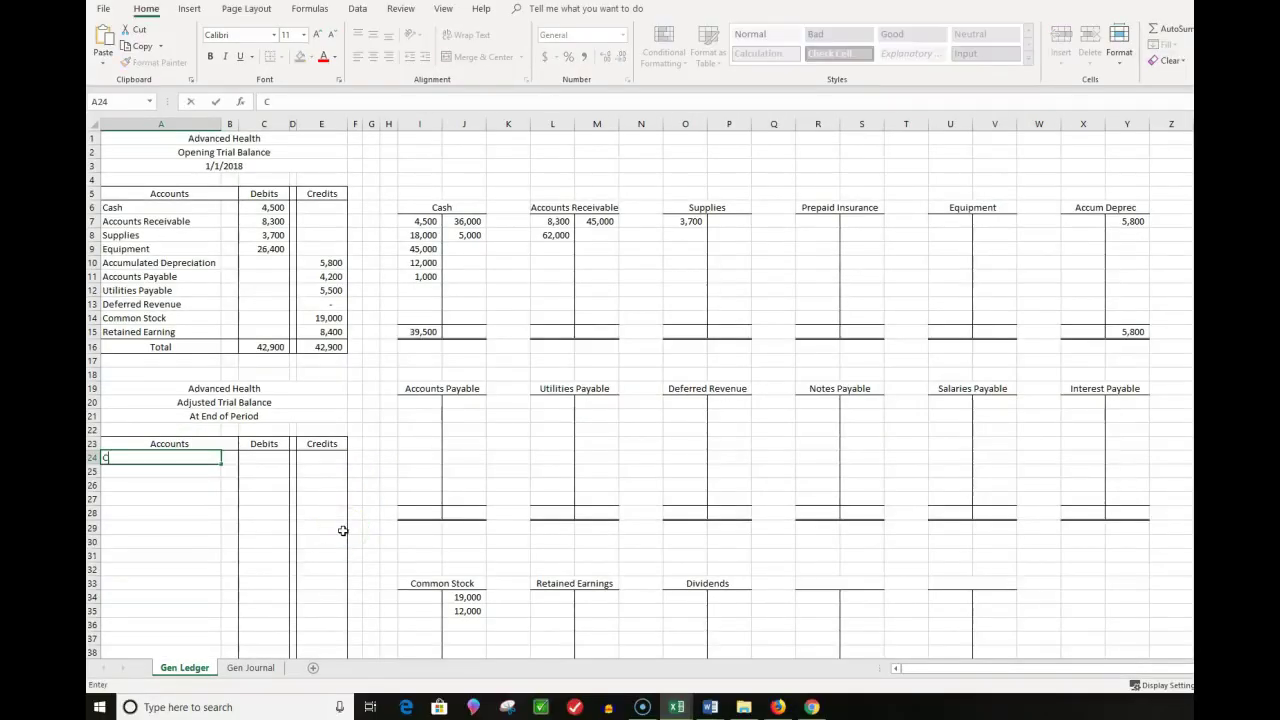
text(ash)
key(Return)
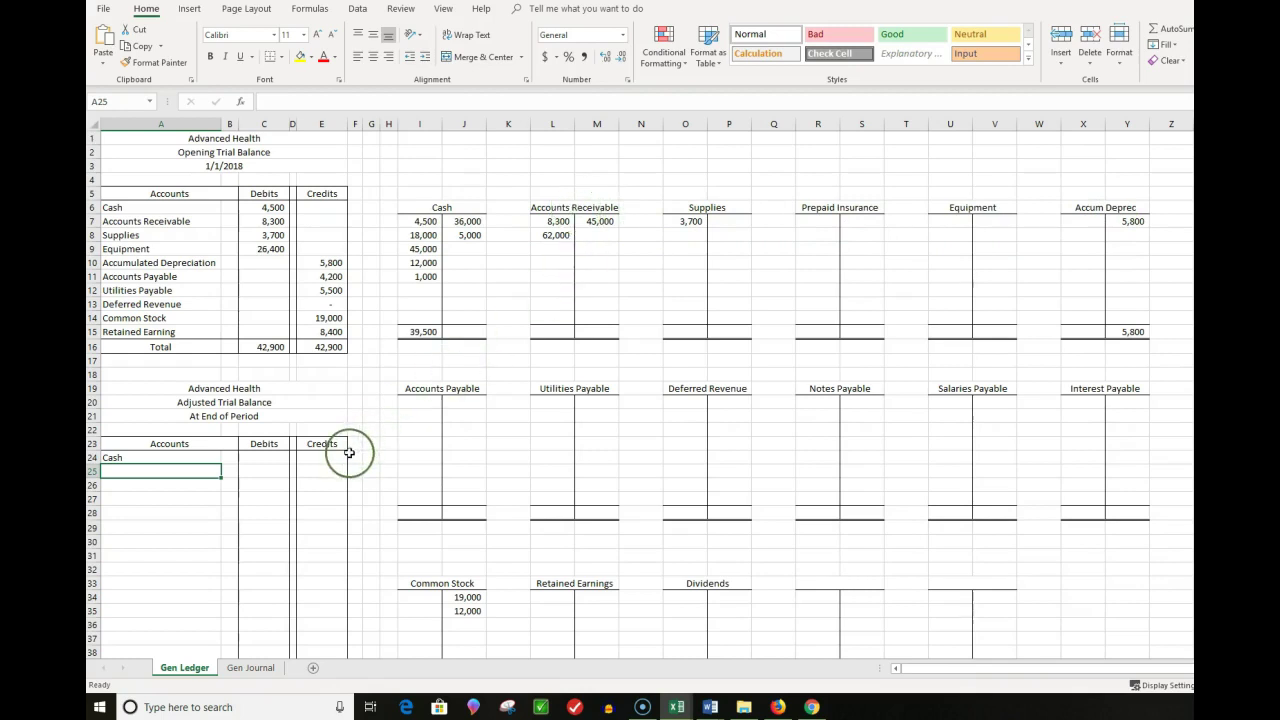
text(Accounts Rec)
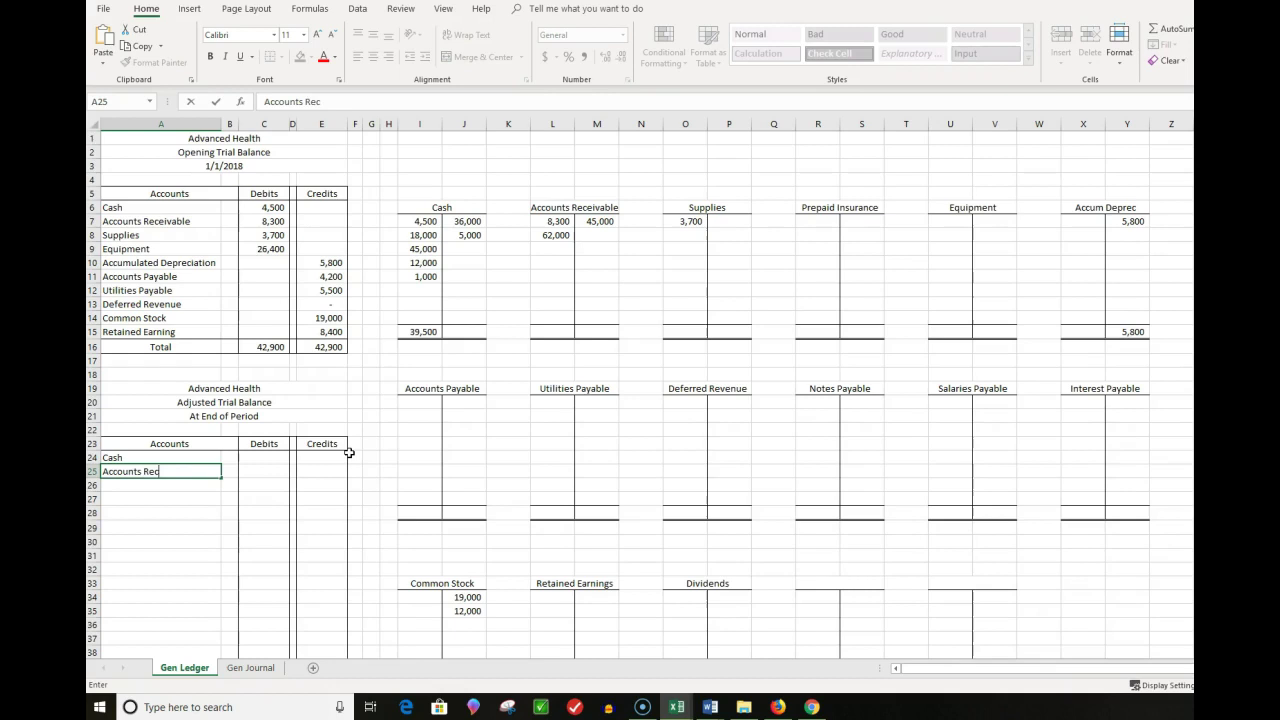
text(eivable)
key(Return)
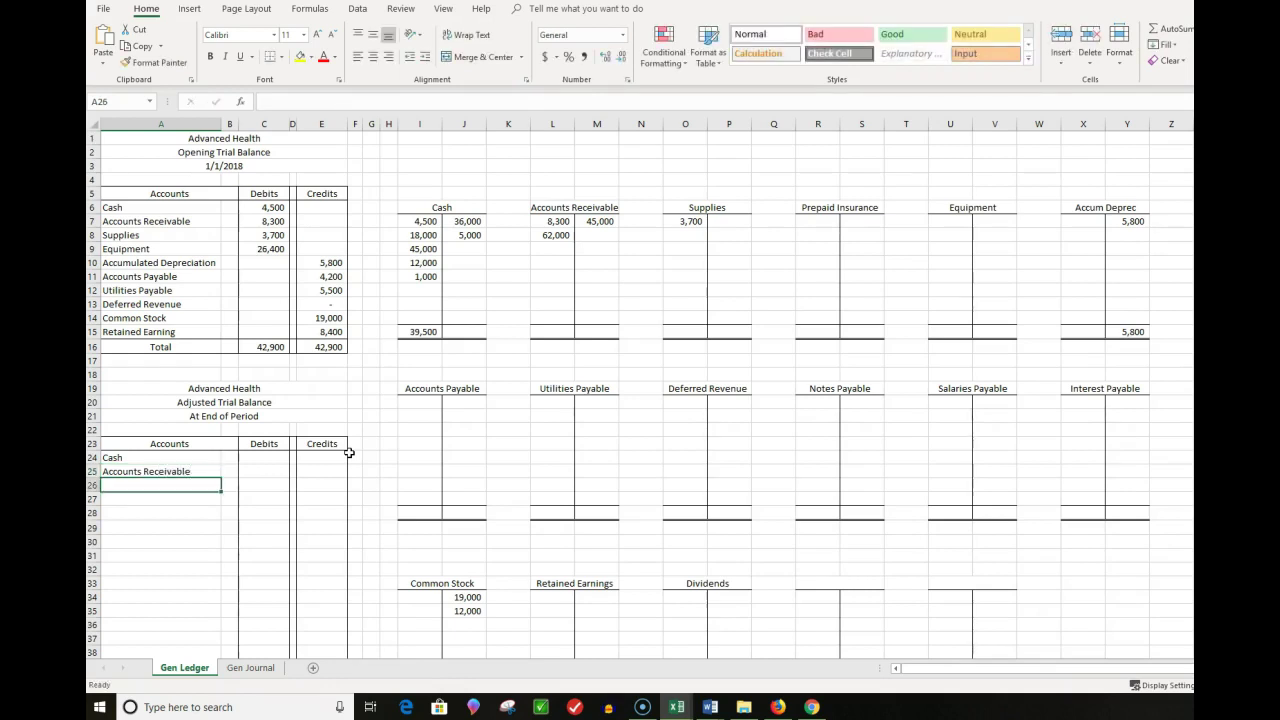
text(Supplies)
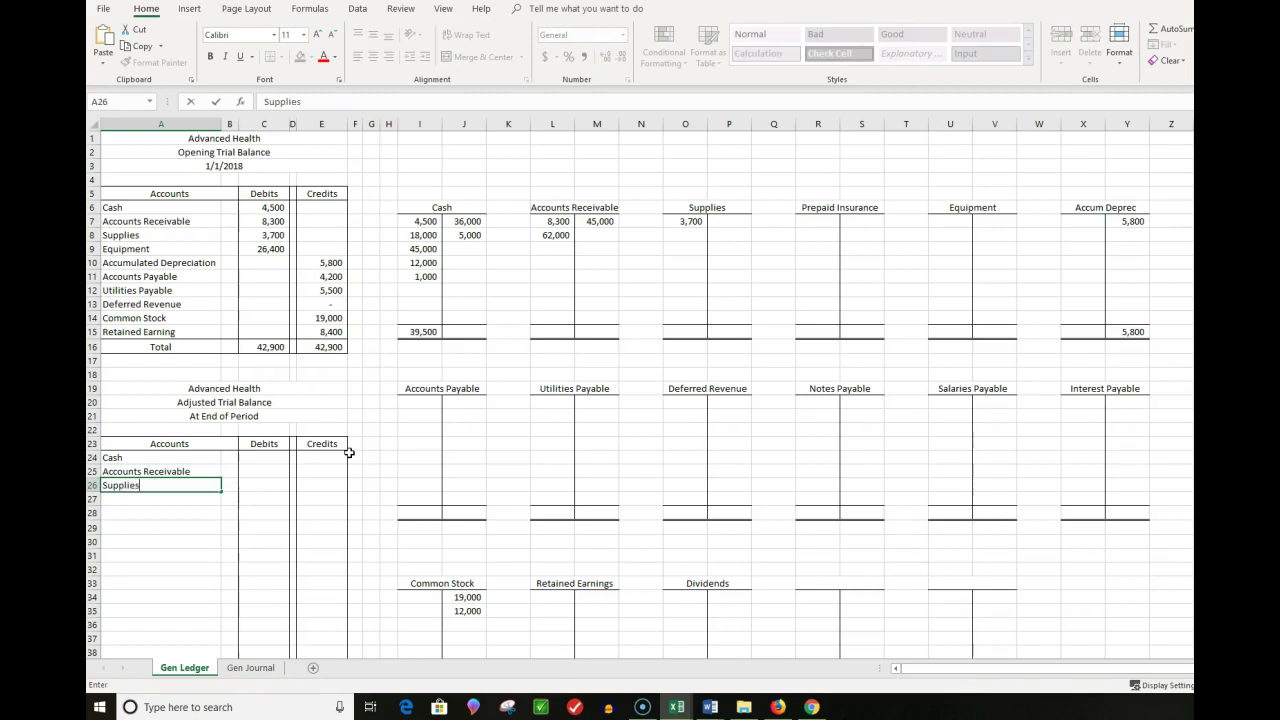
key(Return)
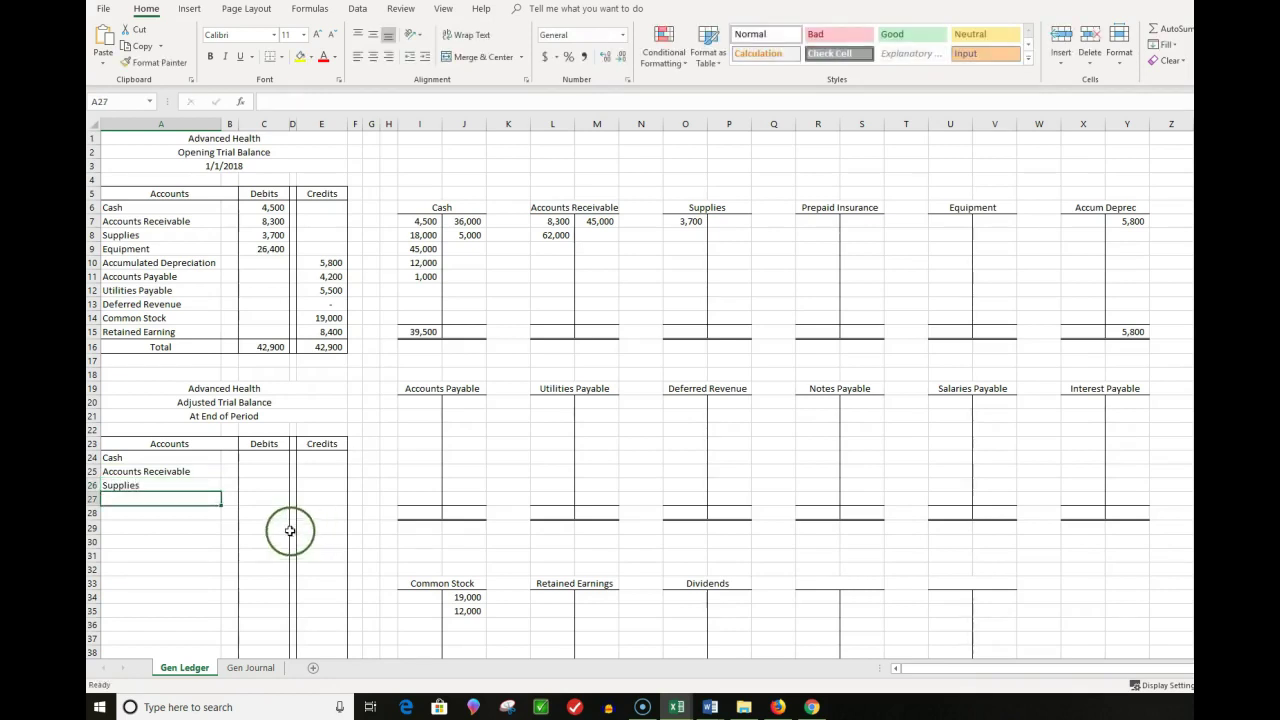
- Link Cash's debit in C24 of the Adjusted Trial Balance to the Cash T-account's ending balance with =I15
click(262, 458)
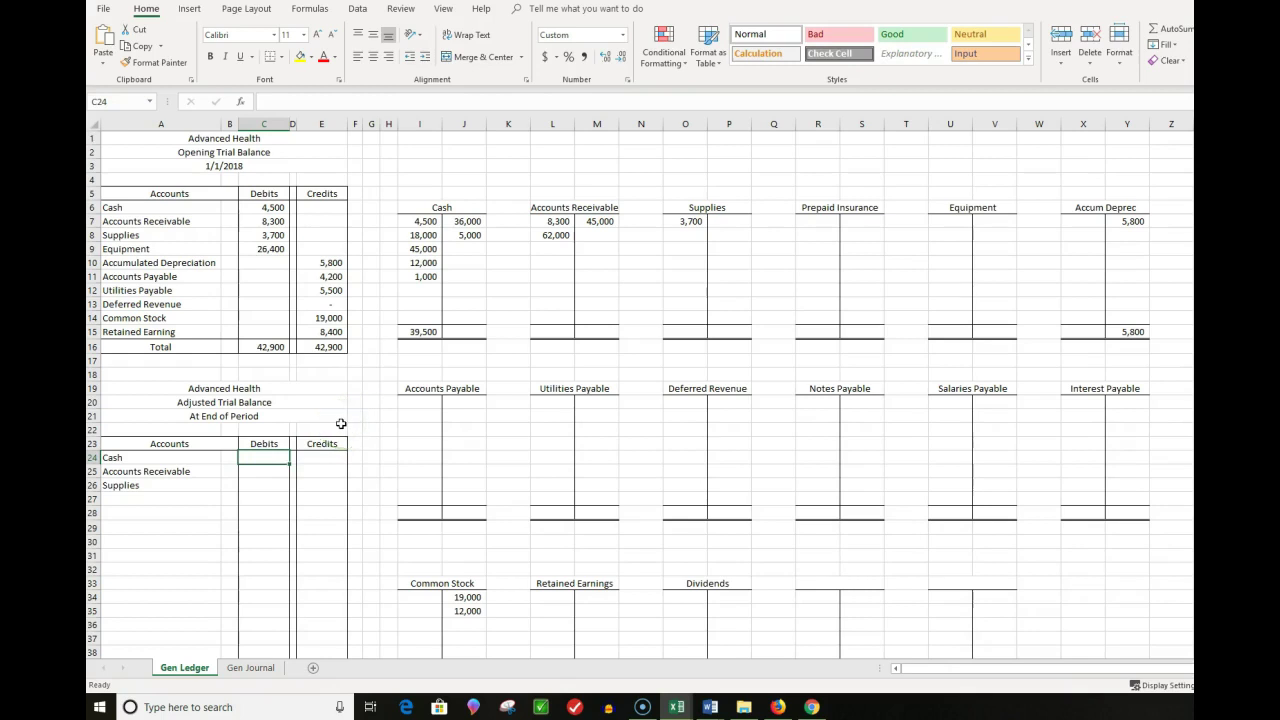
text(=)
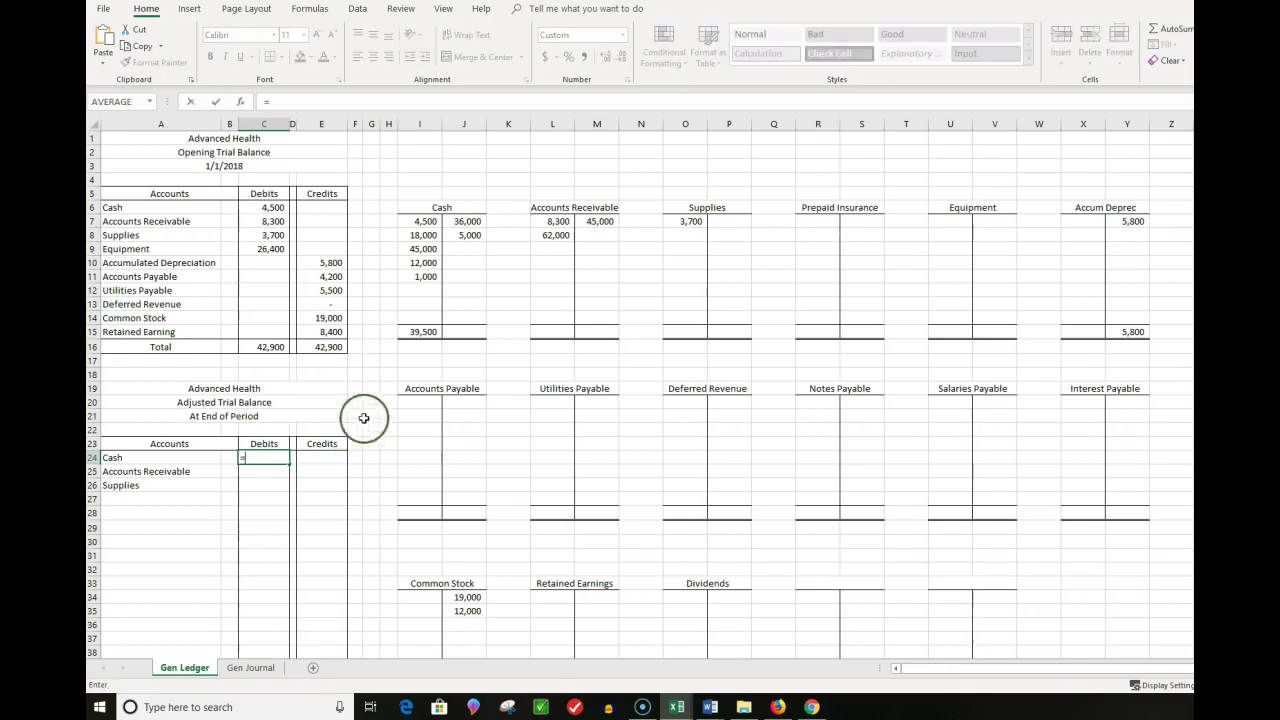
click(421, 332)
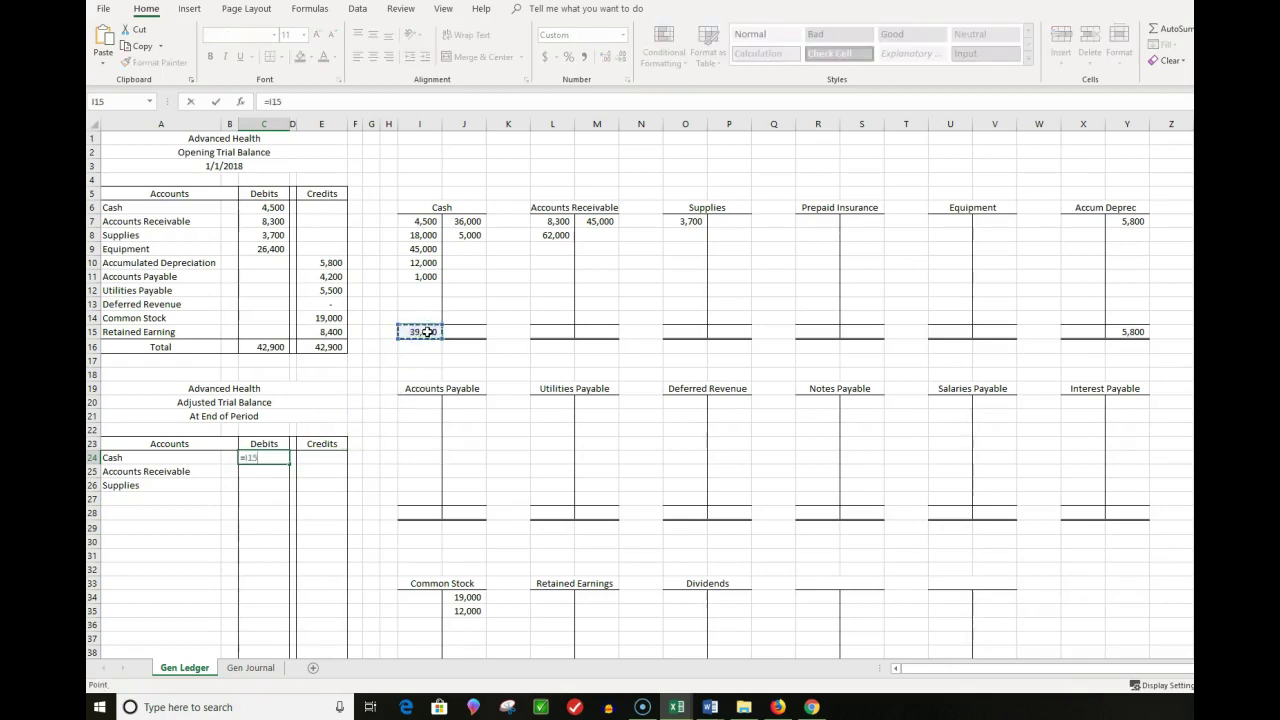
key(Return)
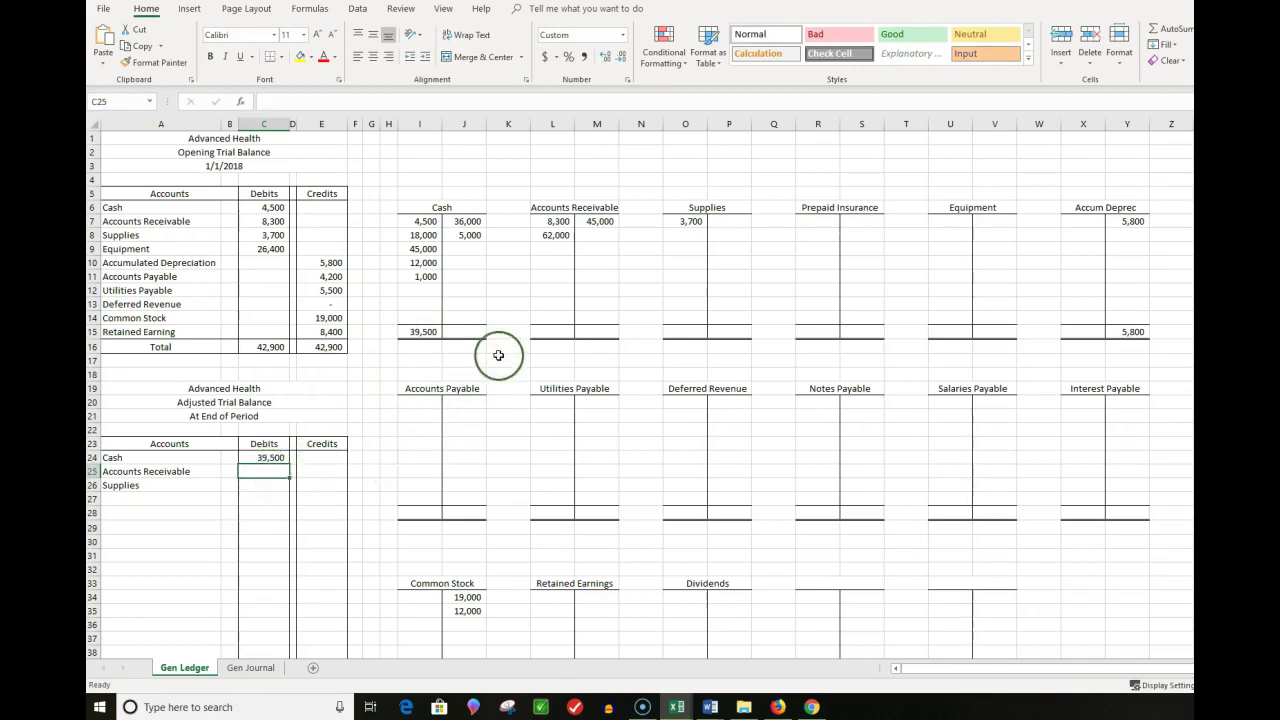
- Calculate the Accounts Receivable T-account's ending balance in L15 with =SUM(L7:L14)-SUM(M7:M14)
click(555, 329)
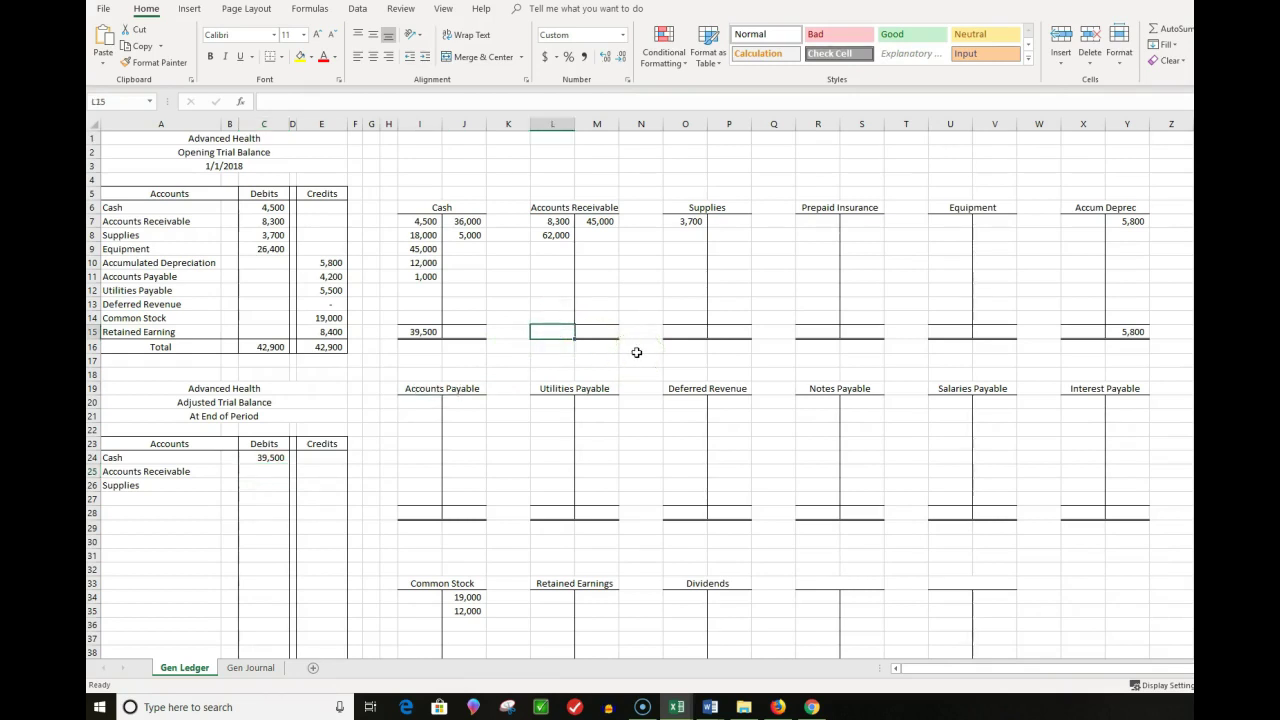
text(=su)
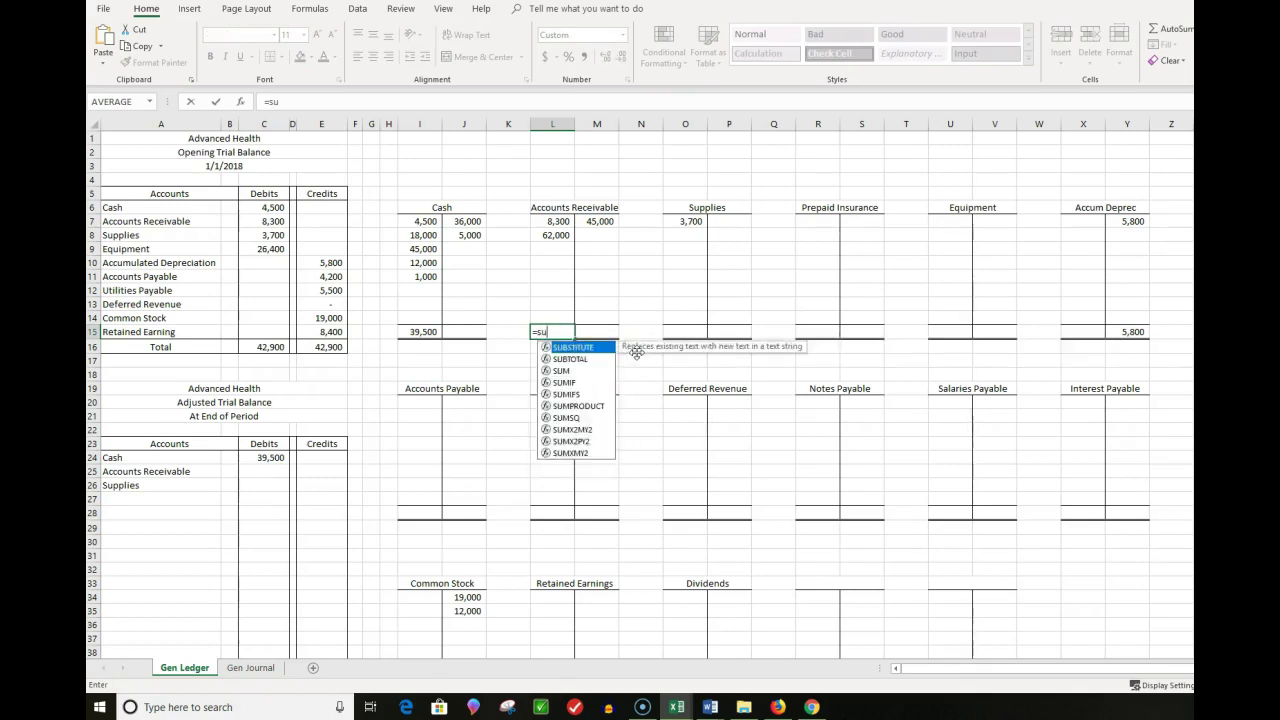
text(m()
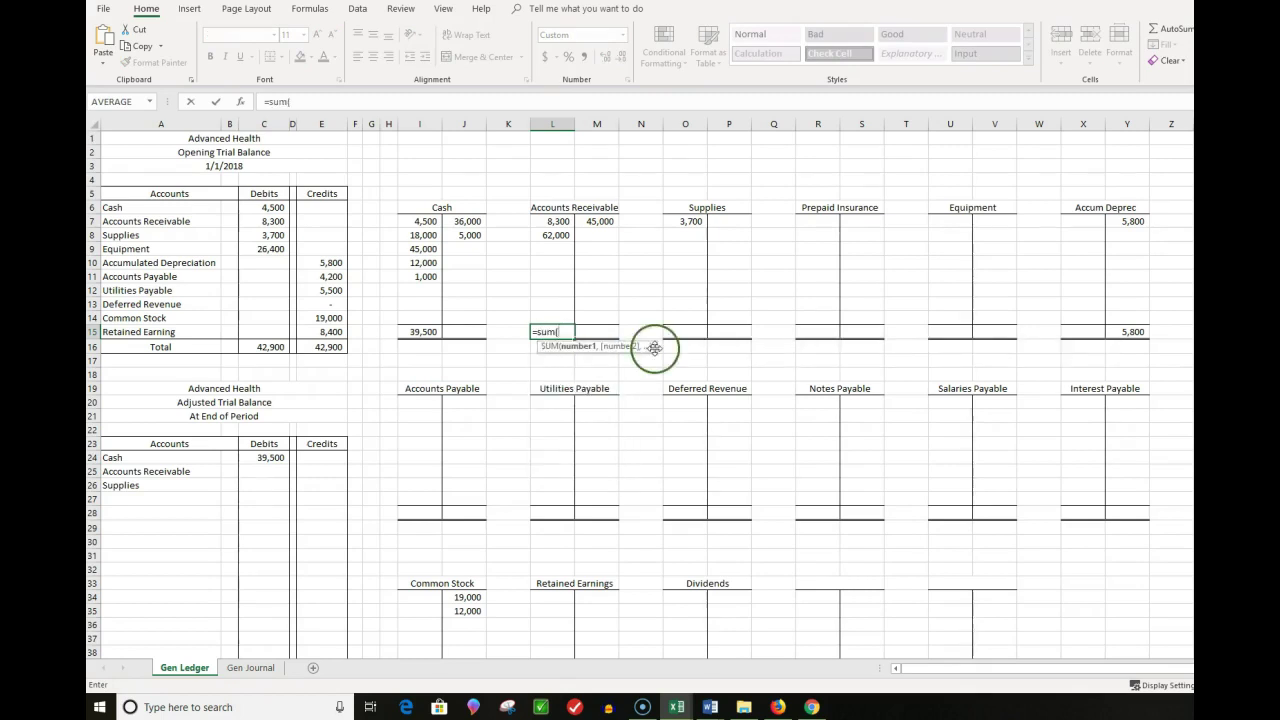
drag(557, 224, 555, 315)
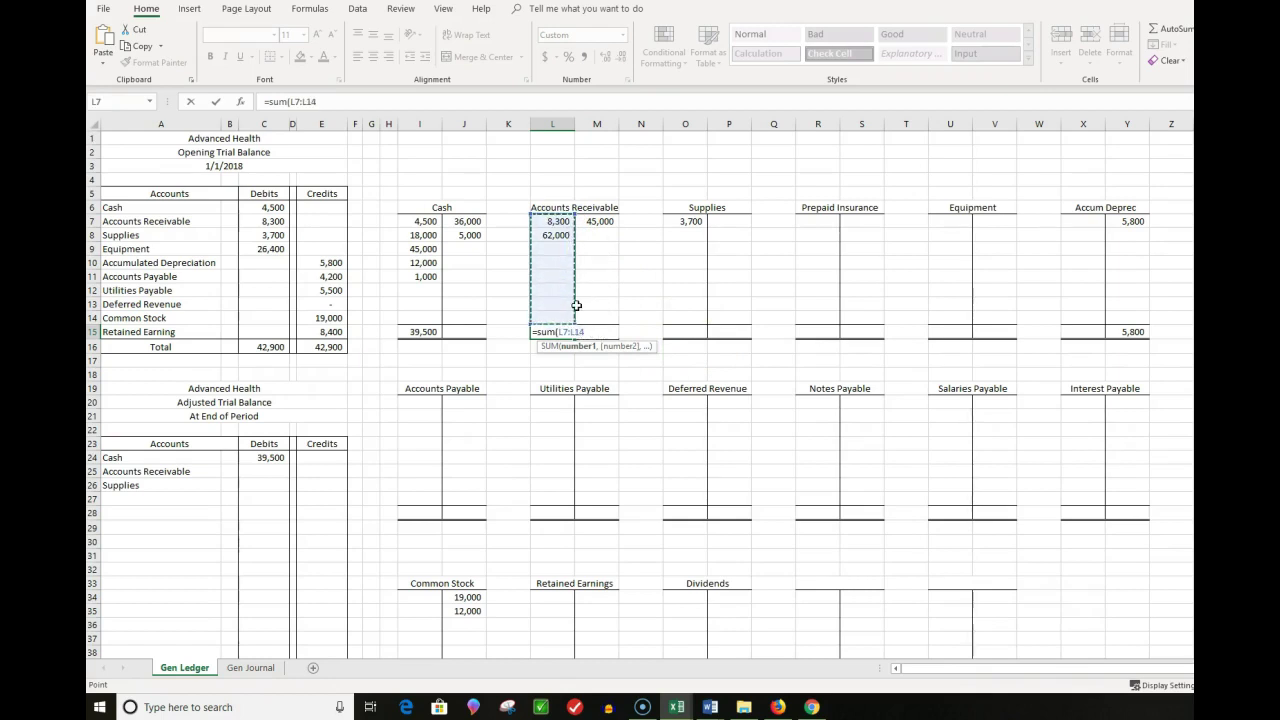
text()-sum()
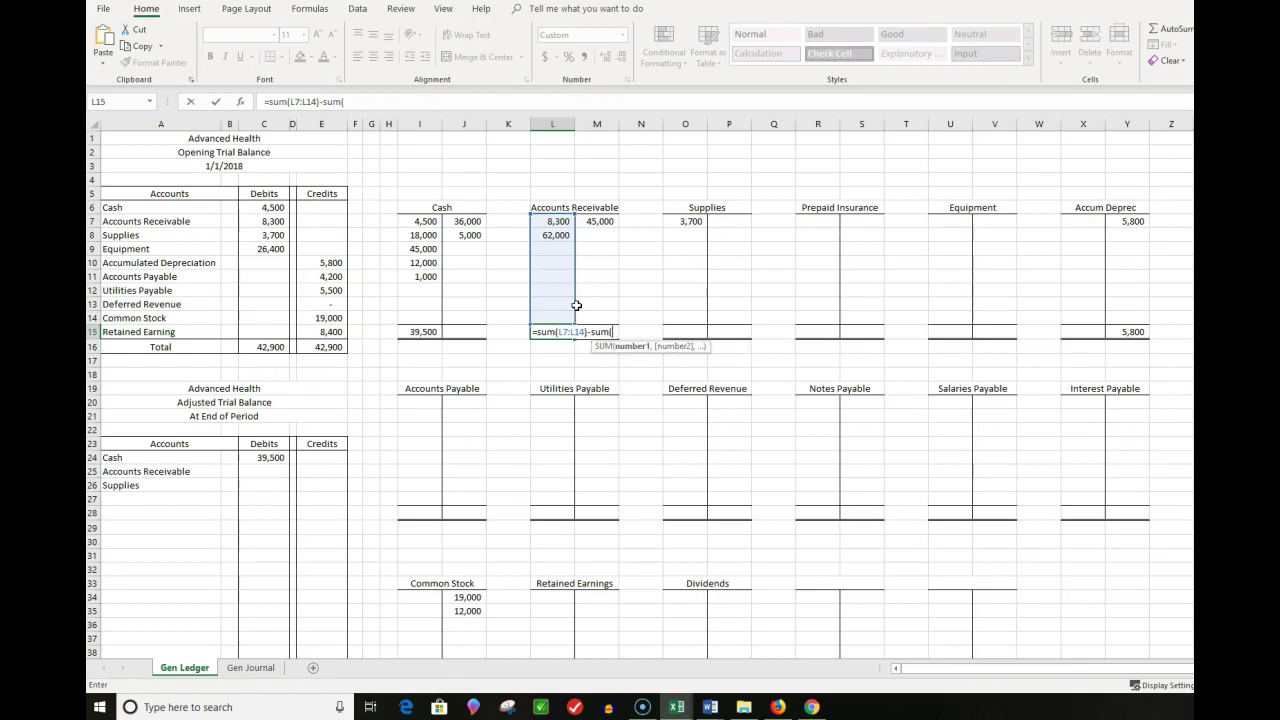
drag(598, 221, 594, 315)
text())
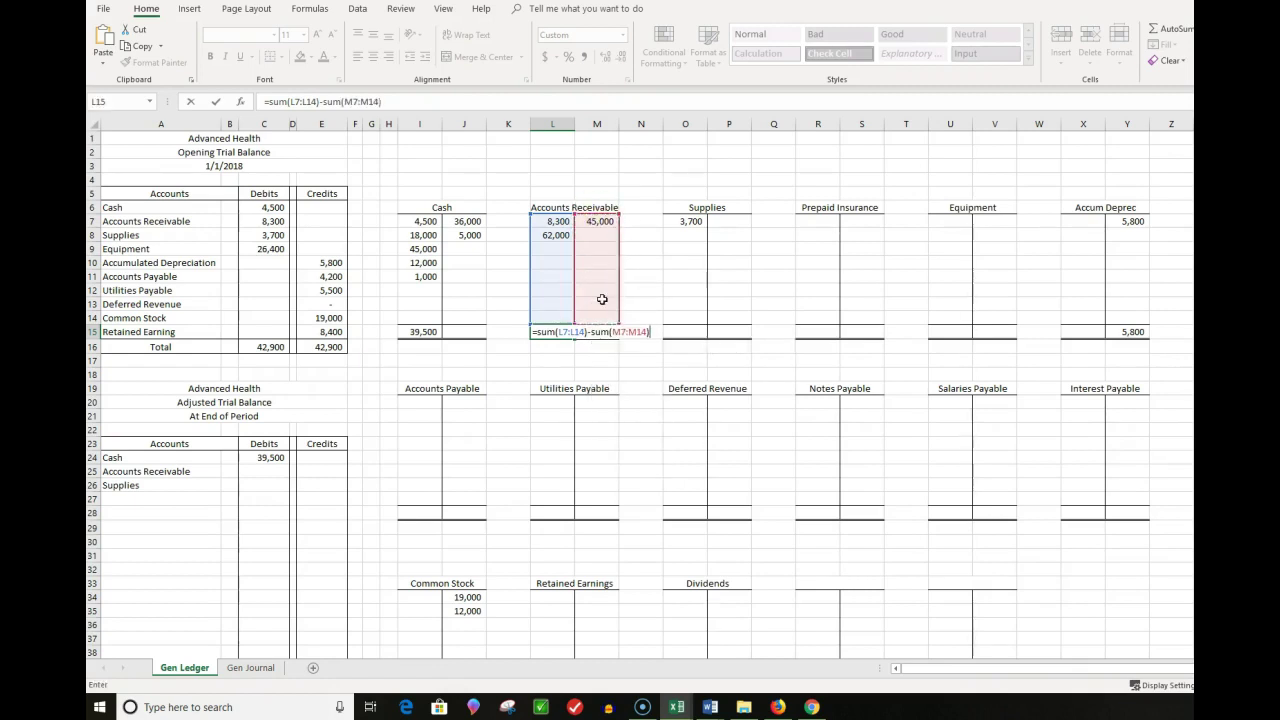
key(Return)
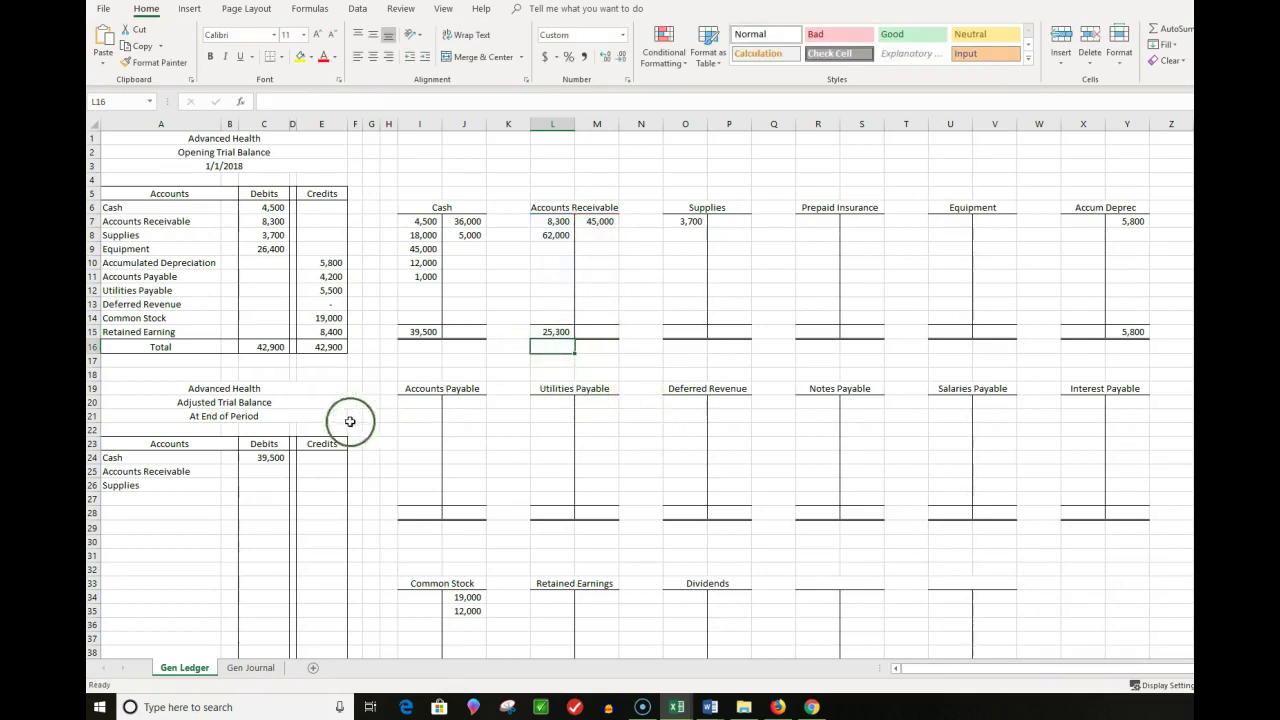
- Link Accounts Receivable's debit in C25 of the Adjusted Trial Balance to its T-account's ending balance with =L15
click(270, 472)
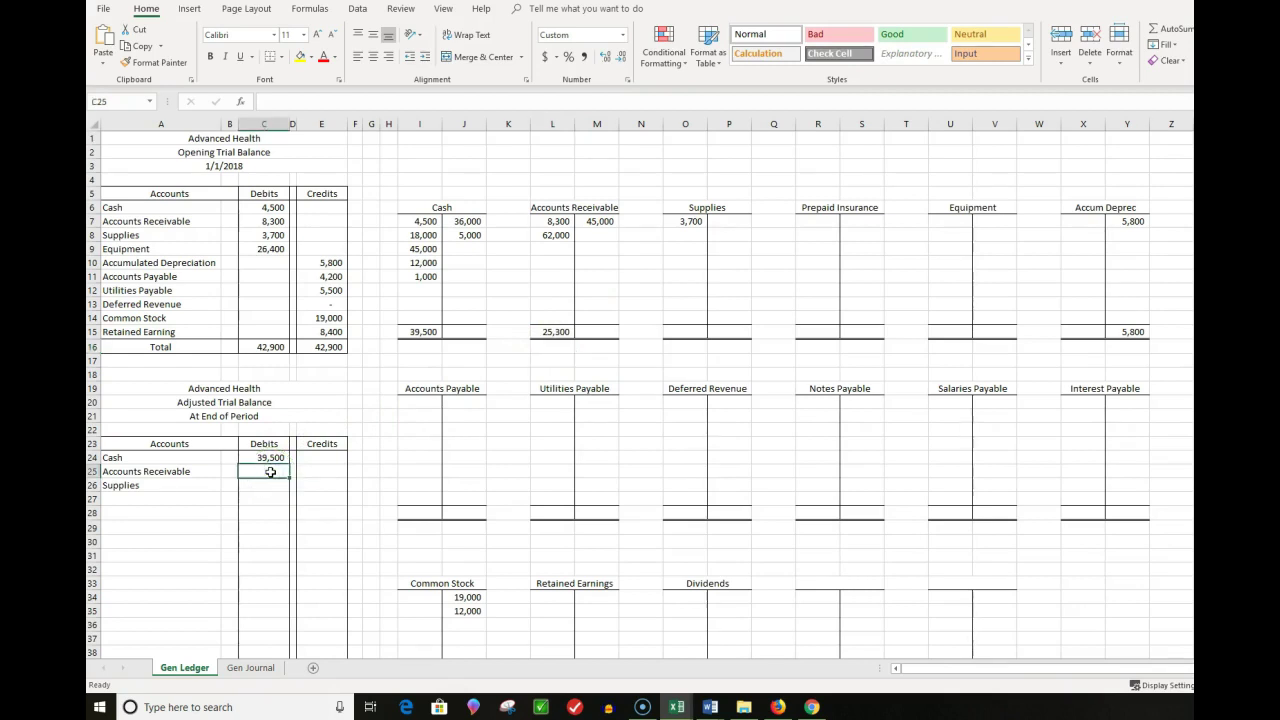
text(=)
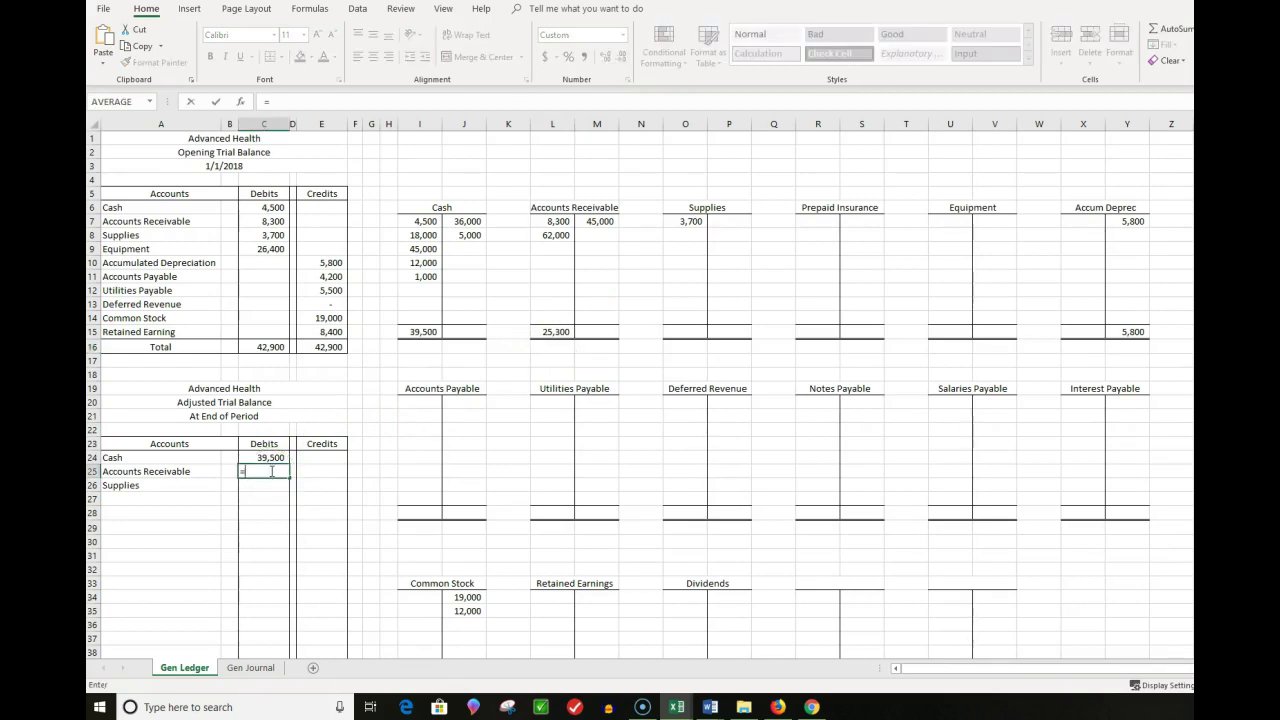
click(555, 331)
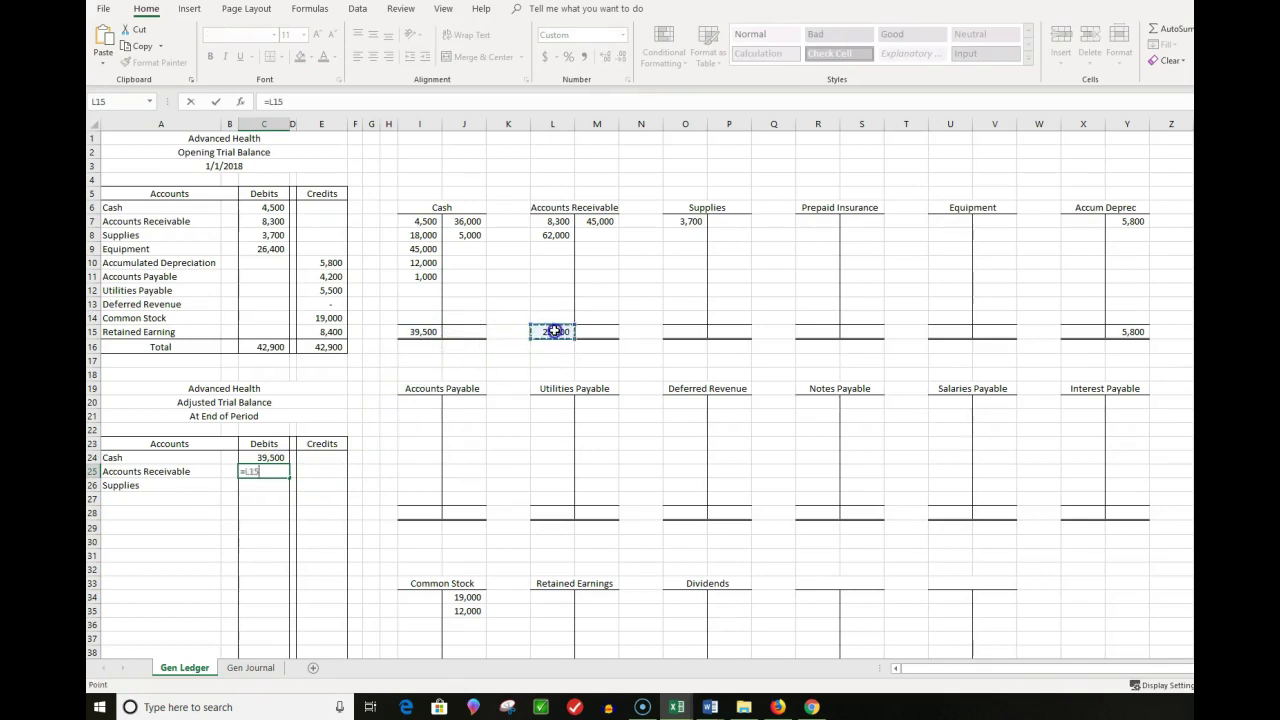
key(Return)
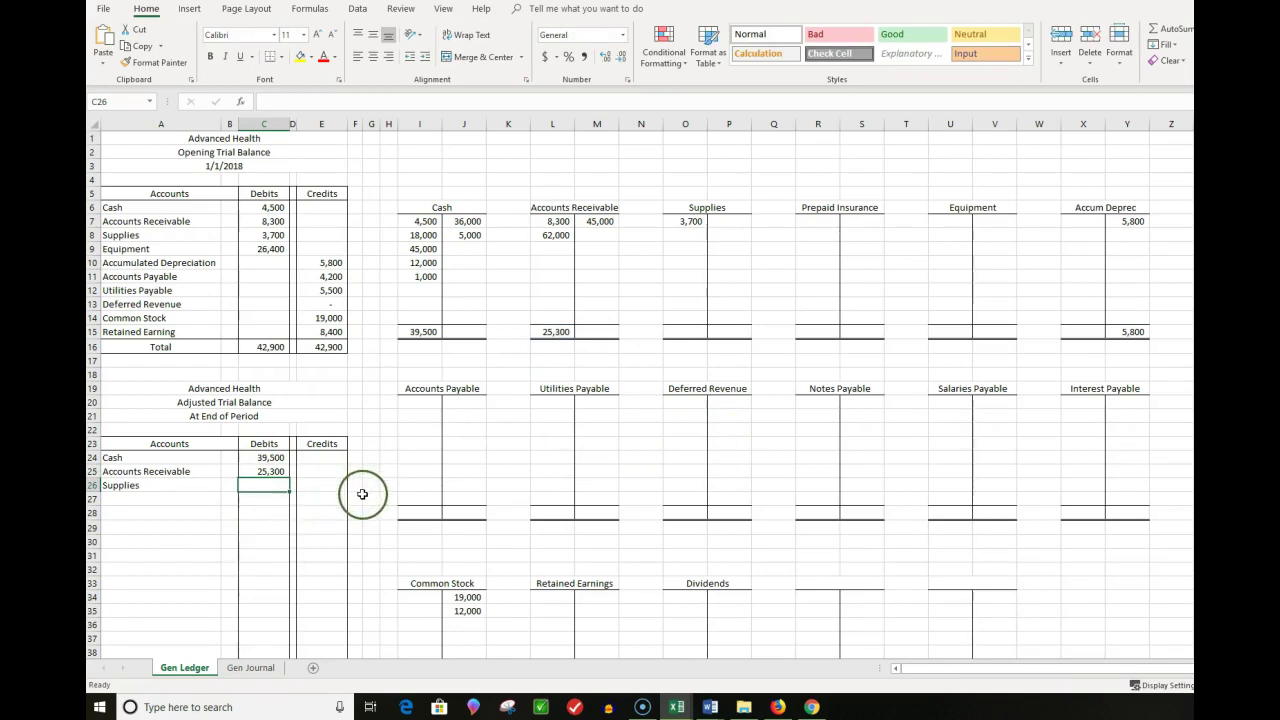
- Add the account Common Stock in A37 of the Adjusted Trial Balance
scroll(363, 491, down, 3)
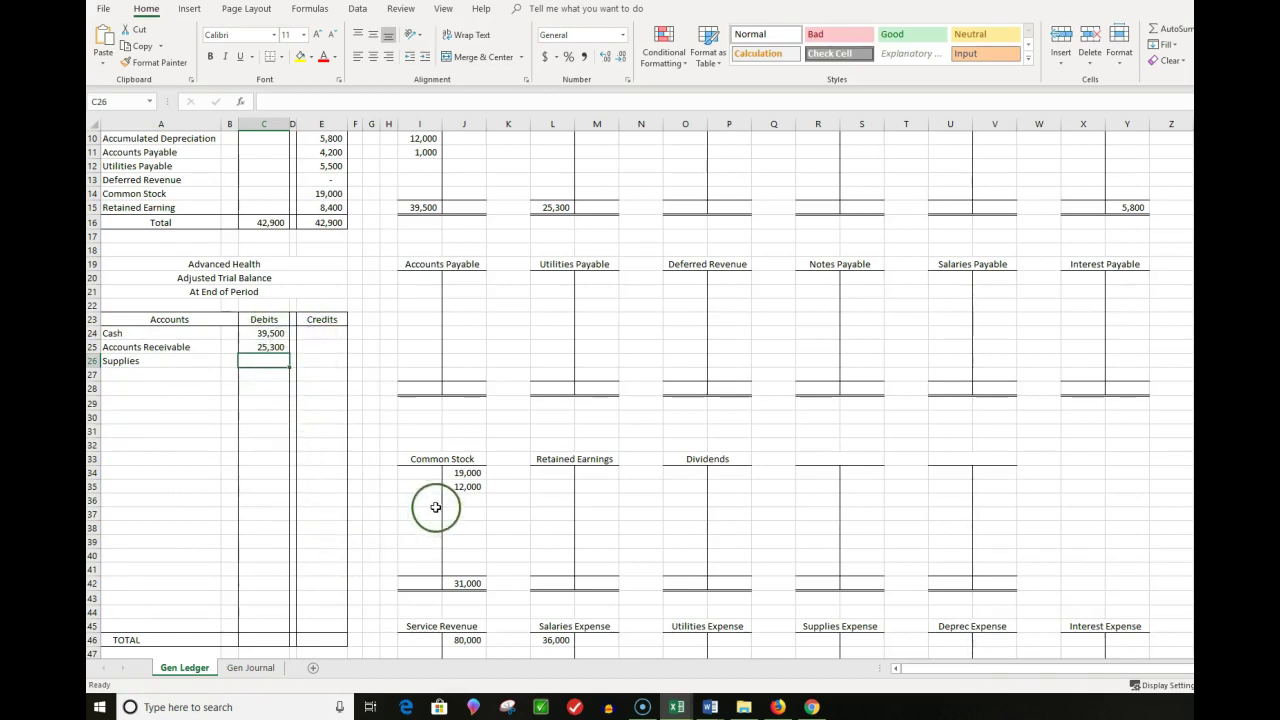
click(123, 514)
text(Common Stock)
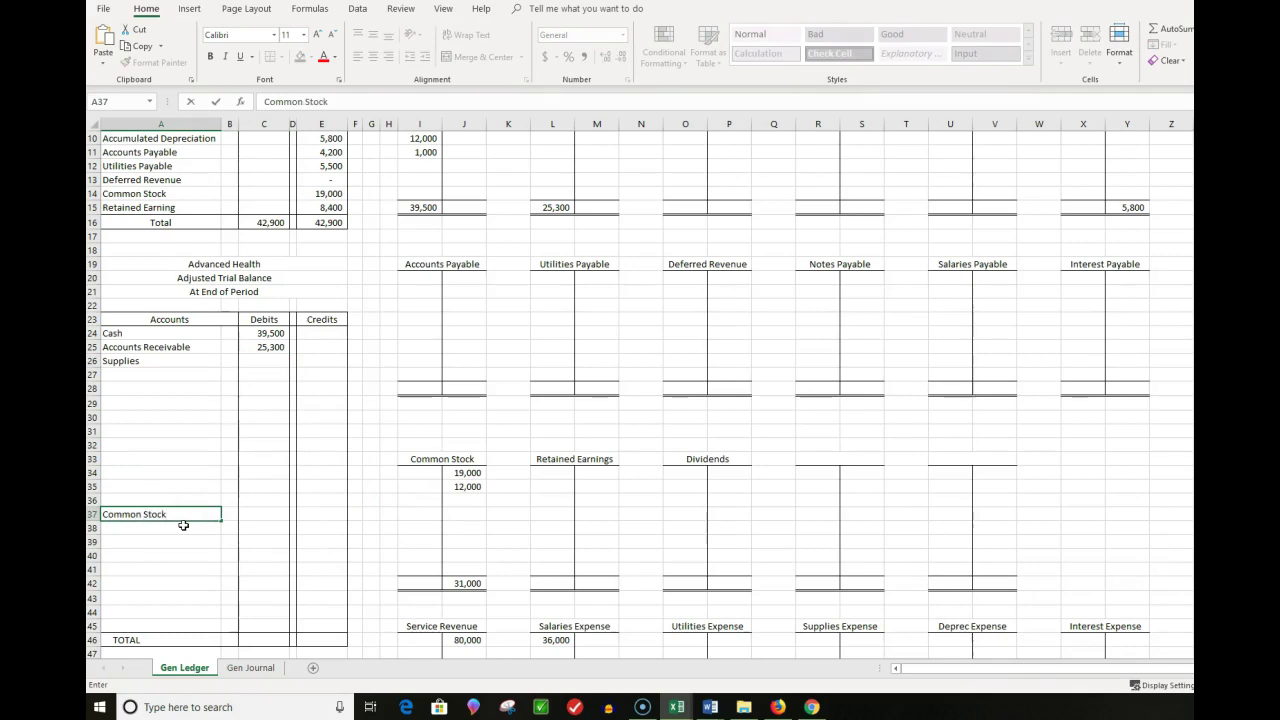
key(Return)
- Link Common Stock's credit in E37 of the Adjusted Trial Balance to its T-account's ending balance with =J42
key(Up)
key(Right)
key(Right)
key(Right)
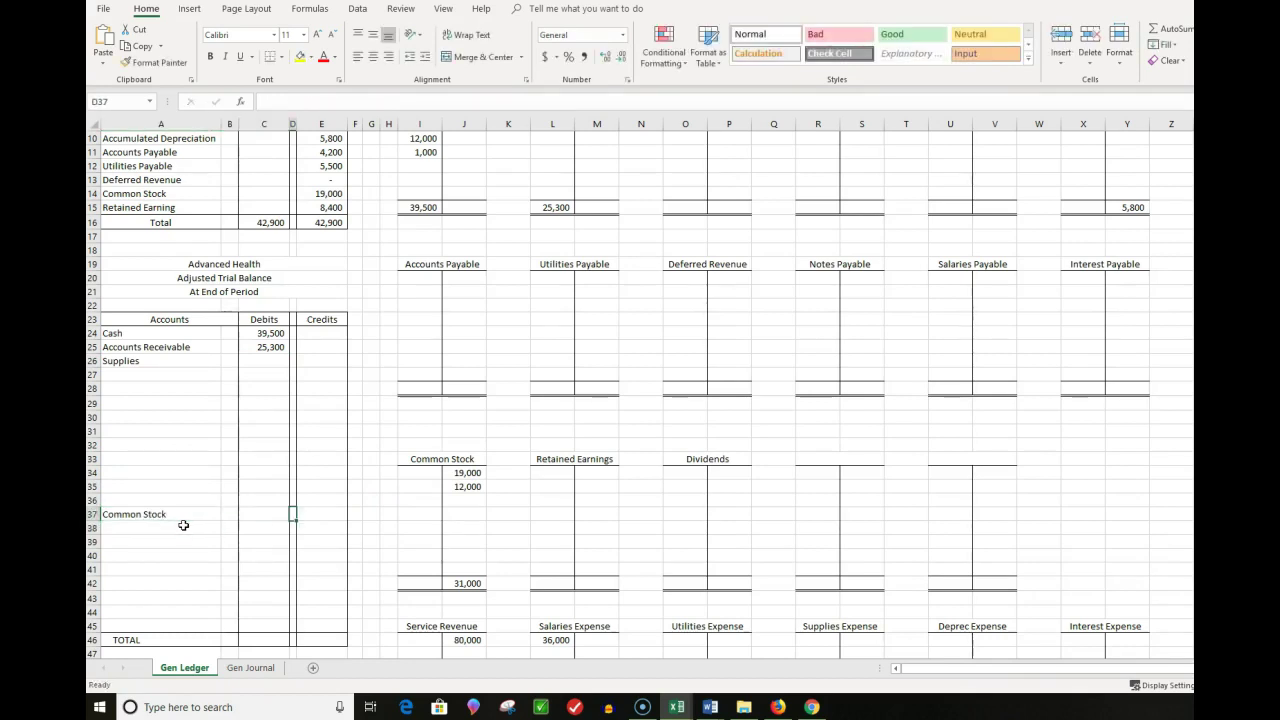
key(Right)
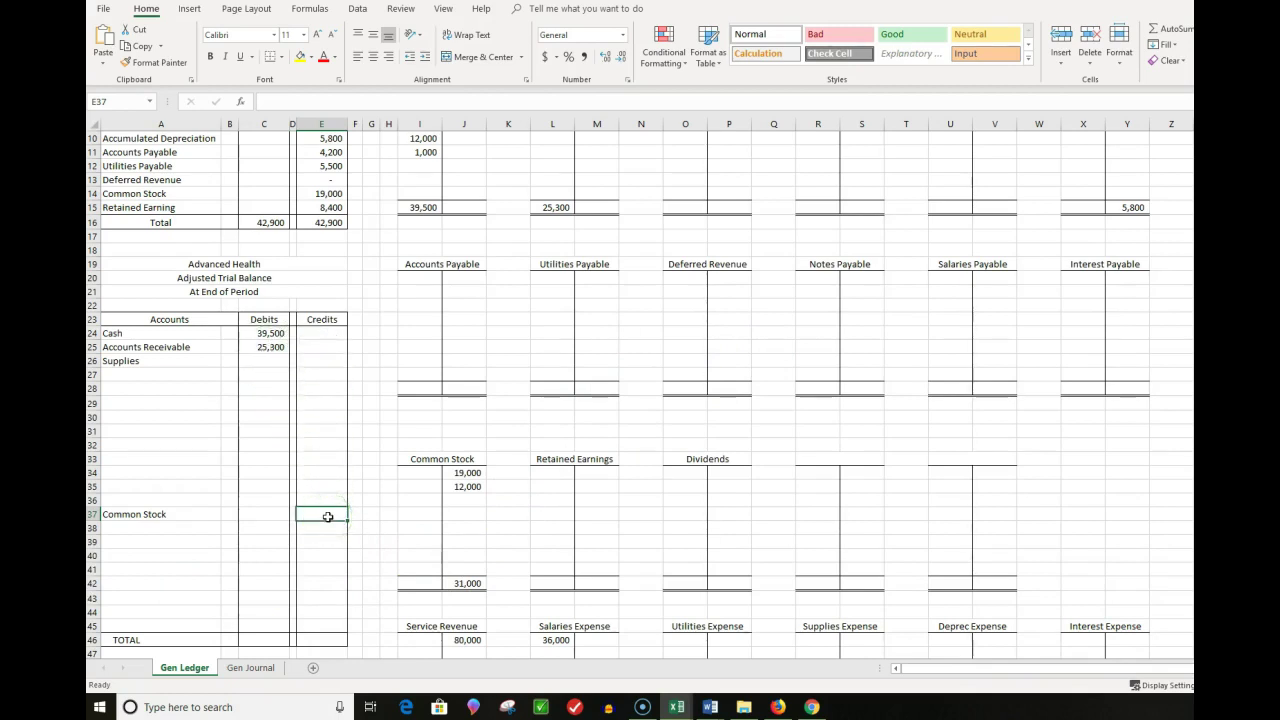
text(=)
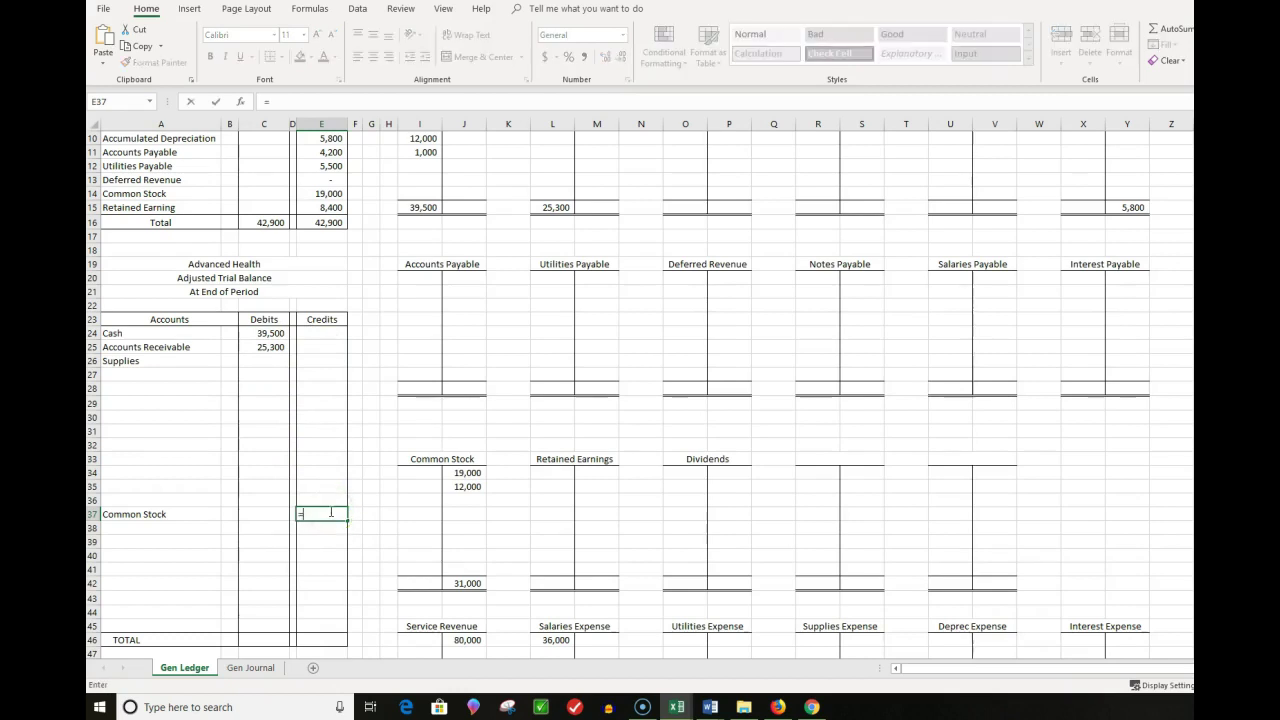
click(466, 585)
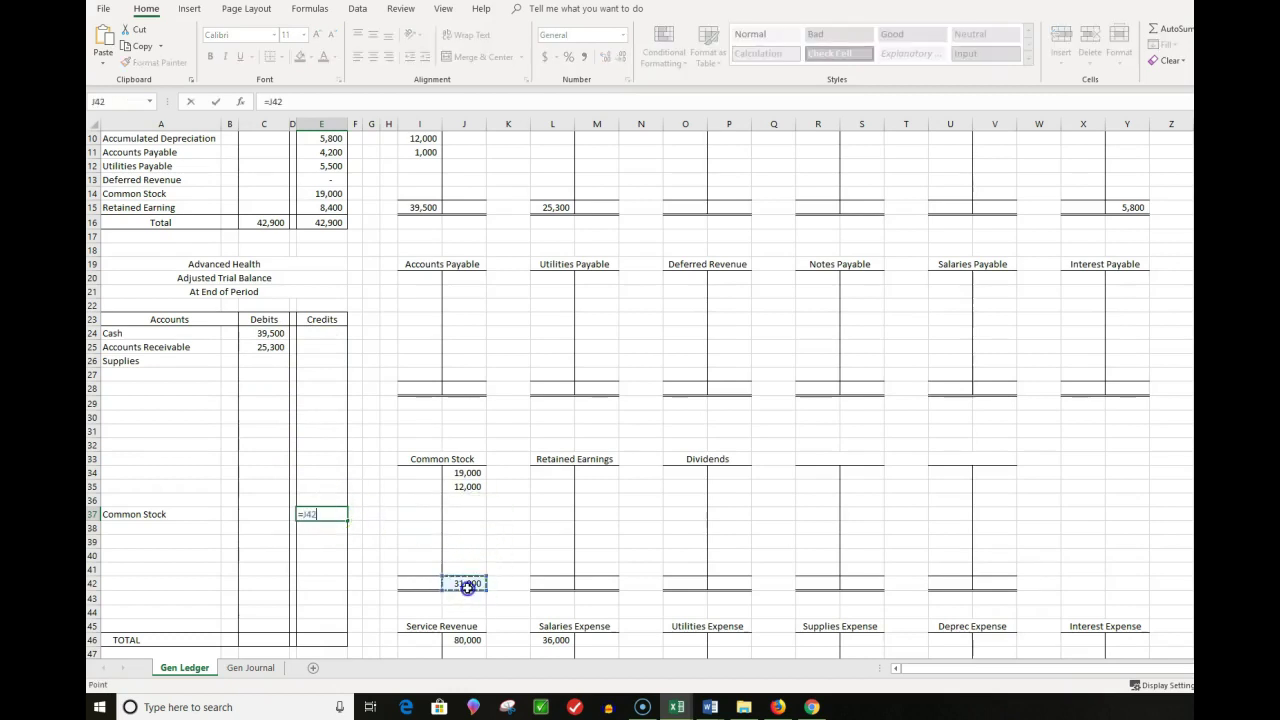
key(Return)
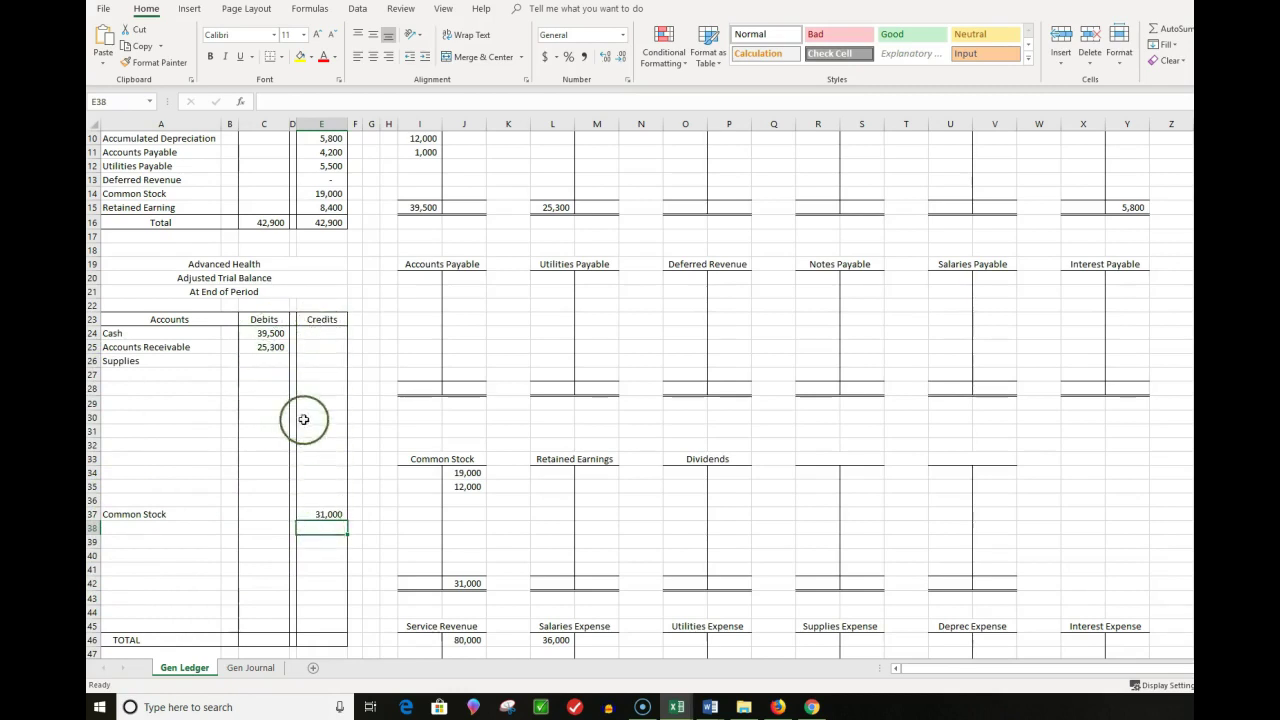
- Total the Adjusted Trial Balance's debits in C46 with =SUM(C24:C45) and its credits in E46 with =SUM(E24:E45)
scroll(305, 461, down, 3)
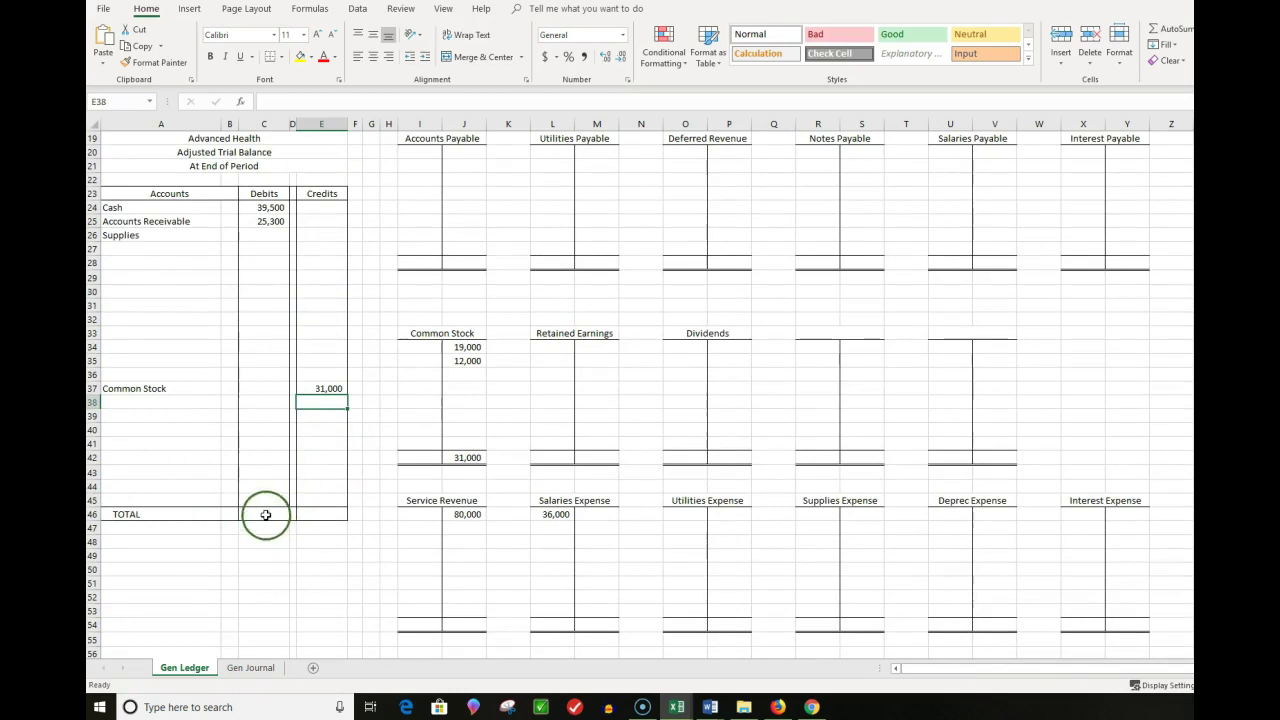
click(265, 515)
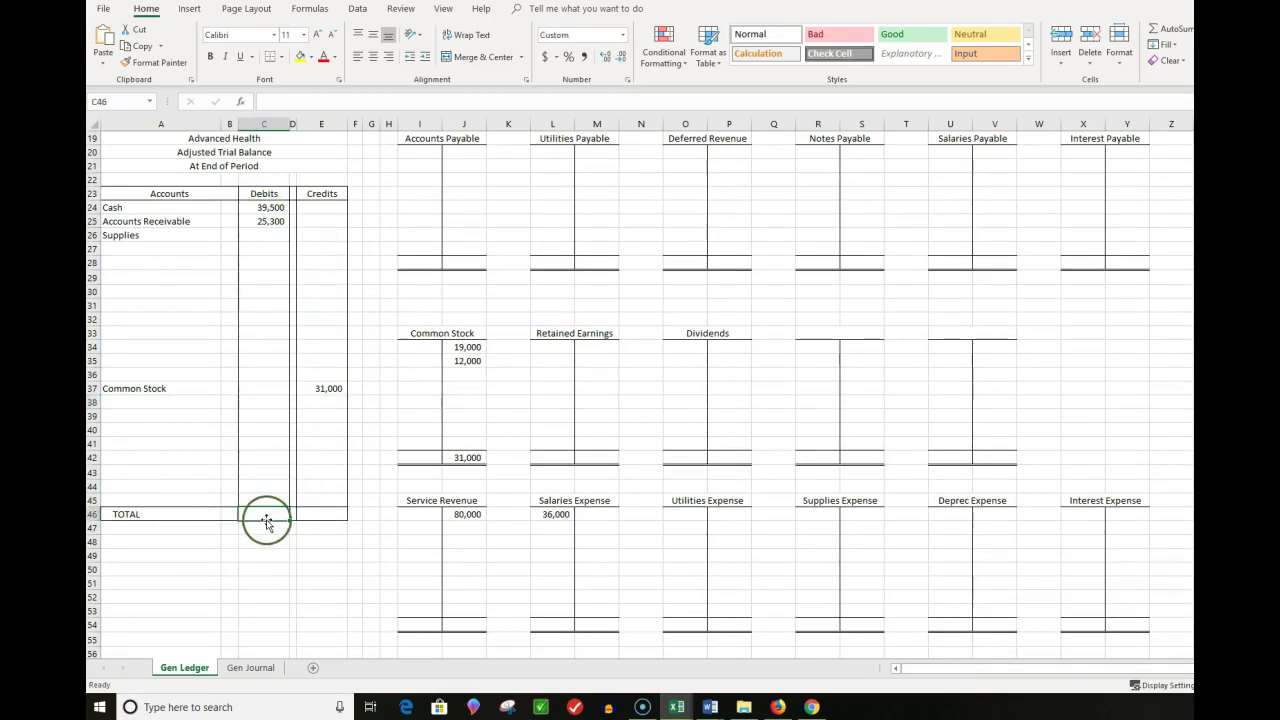
click(1185, 33)
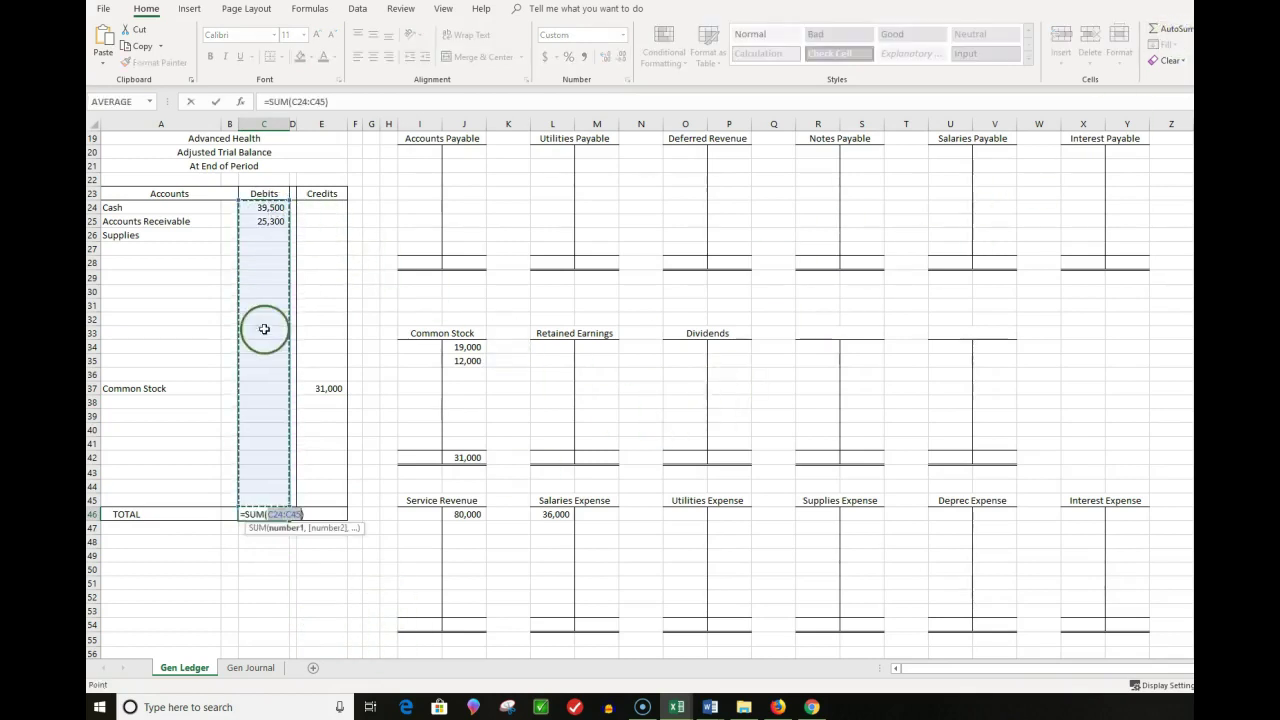
key(Return)
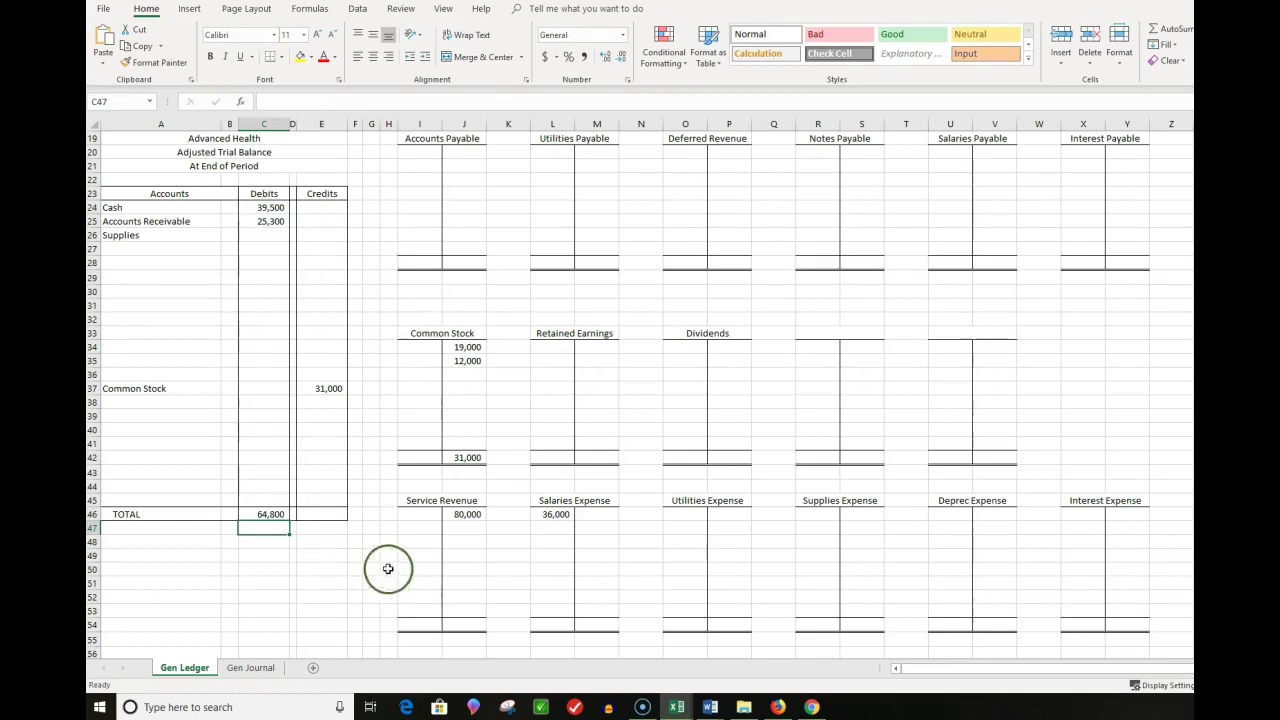
click(330, 517)
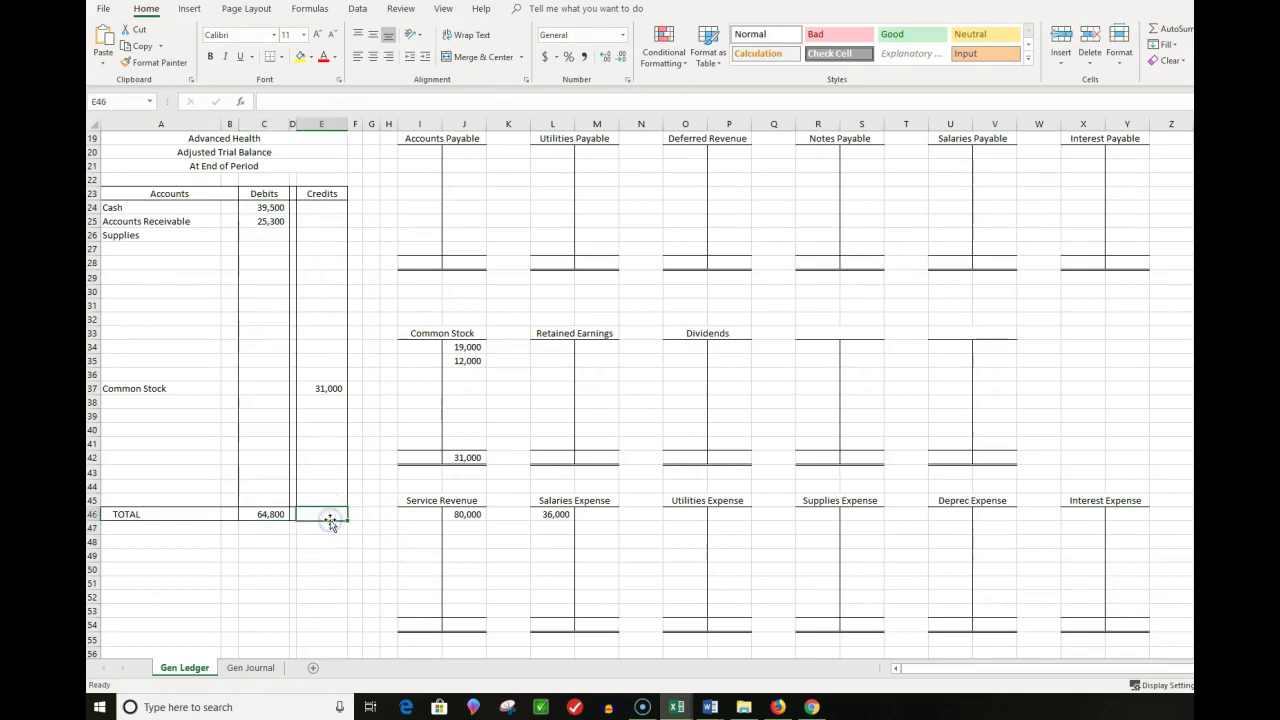
click(1176, 35)
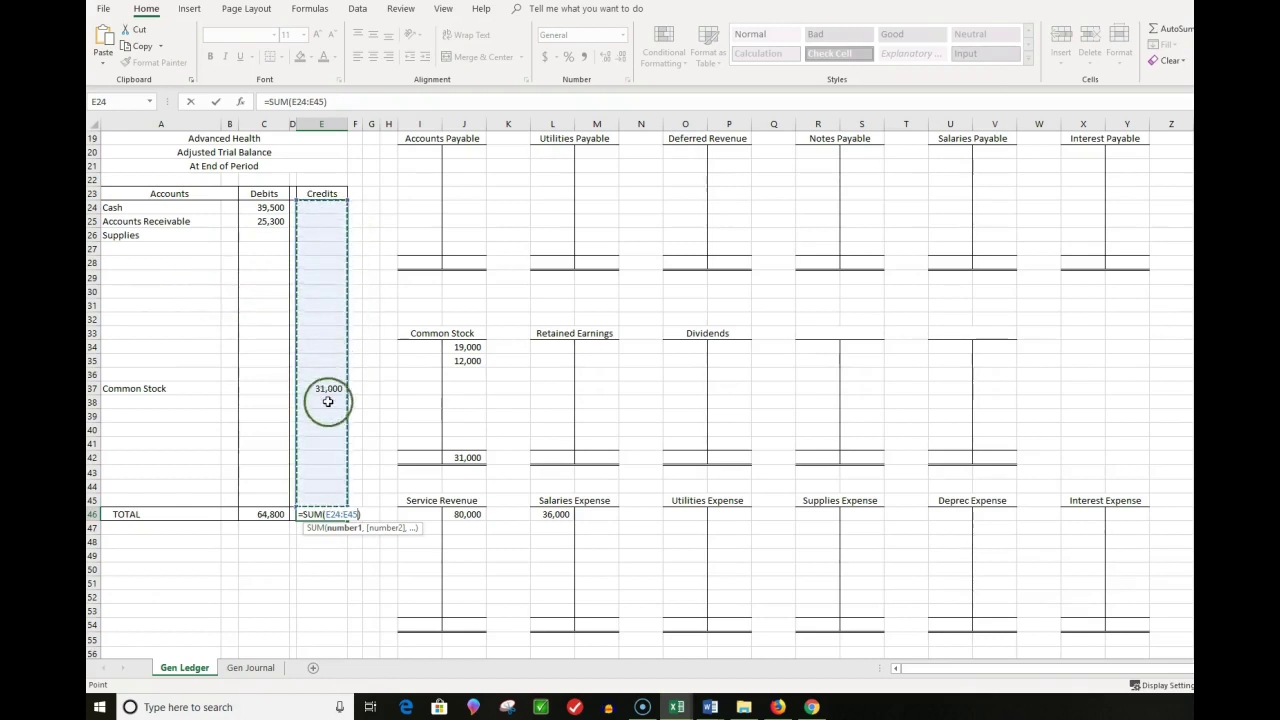
key(Return)
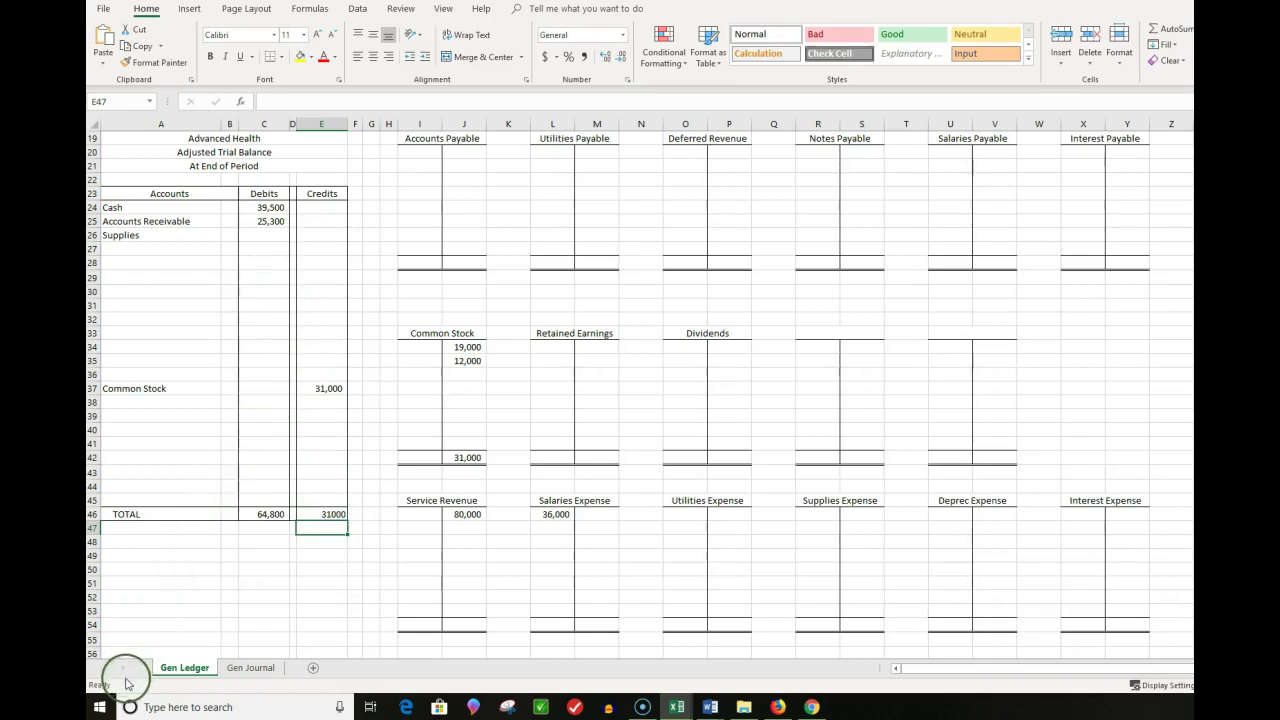
scroll(274, 508, up, 6)
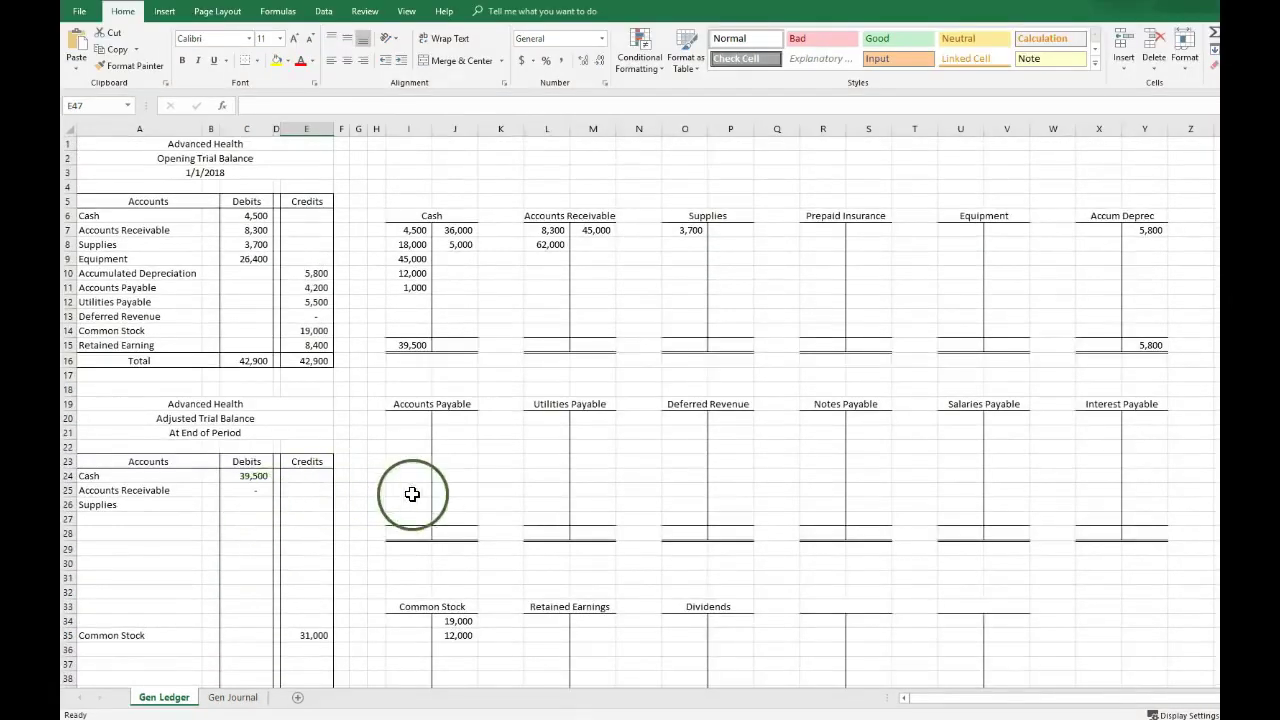